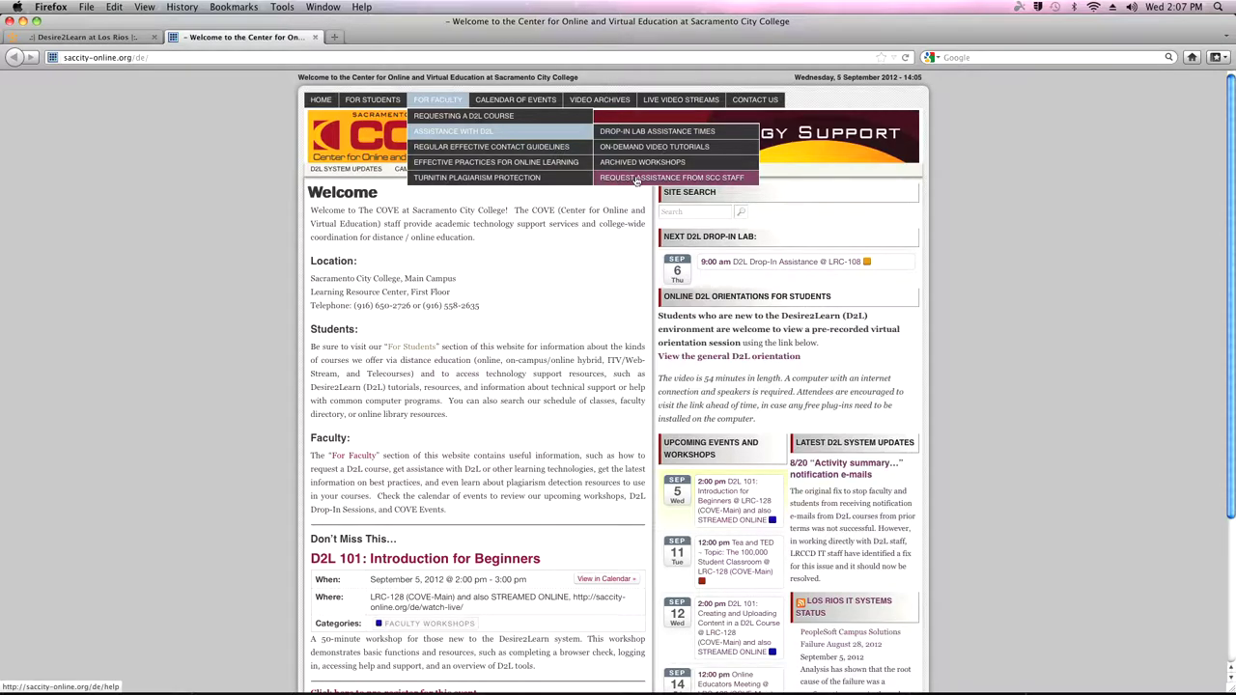
Open Request Assistance from SCC Staff under For Faculty > Assistance with D2L.
{"action": "left_click", "coordinate": [635, 181]}
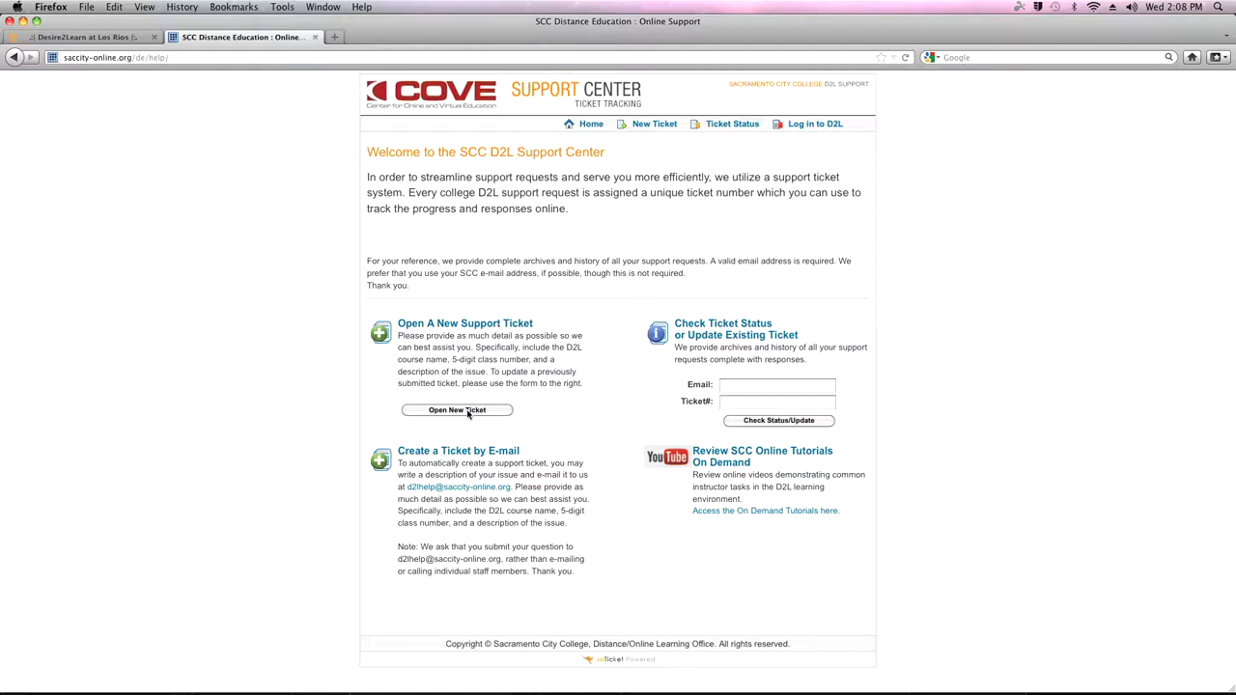
{"action": "left_click", "coordinate": [469, 411]}
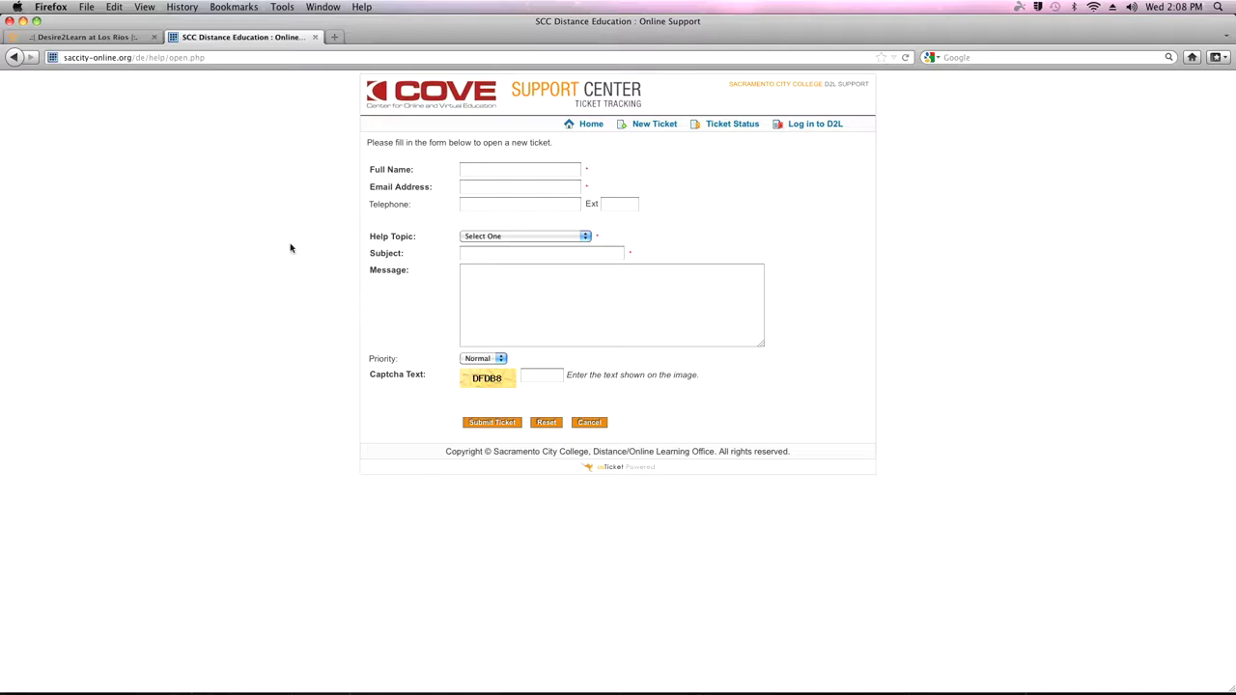
{"action": "left_click", "coordinate": [13, 58]}
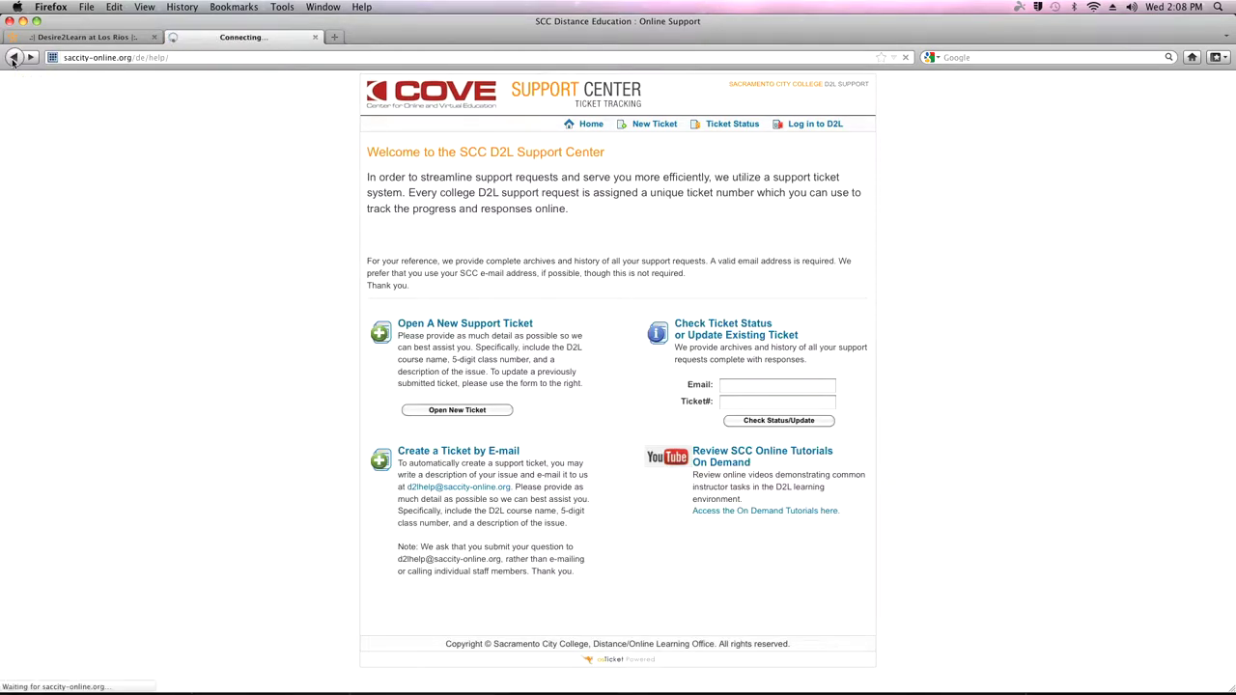
{"action": "left_click", "coordinate": [13, 58]}
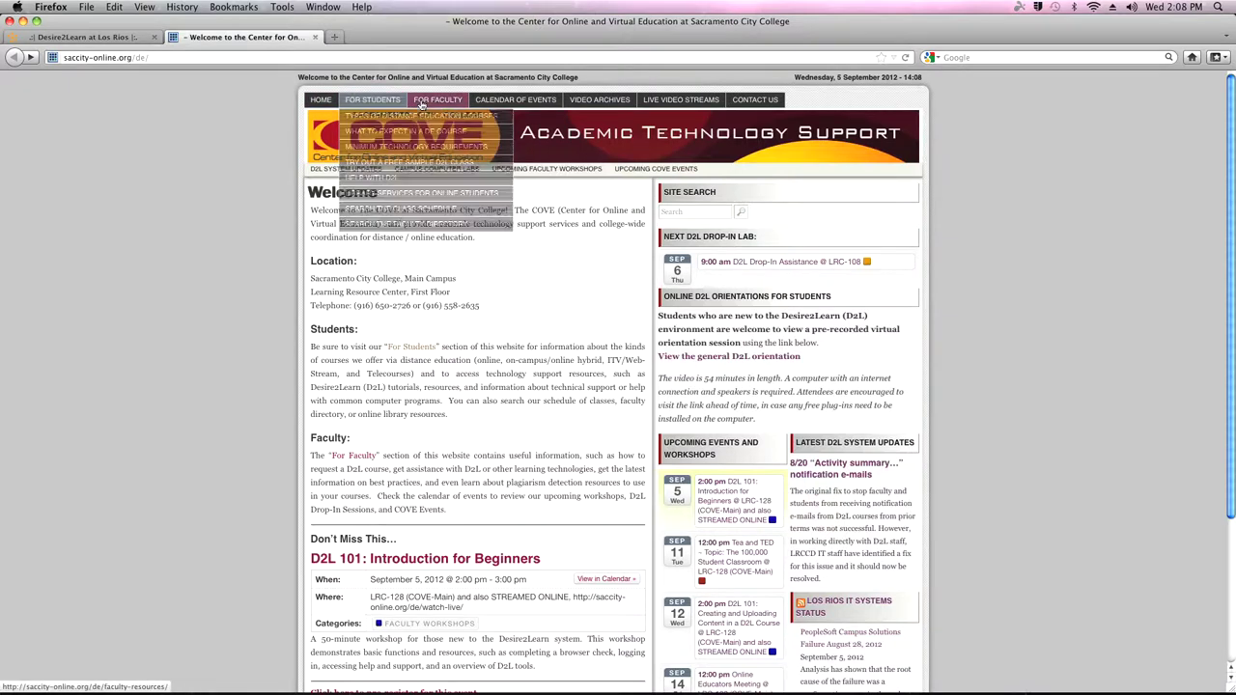
Browse the For Students and For Faculty menus on the COVE home page.
{"action": "mouse_move", "coordinate": [391, 102]}
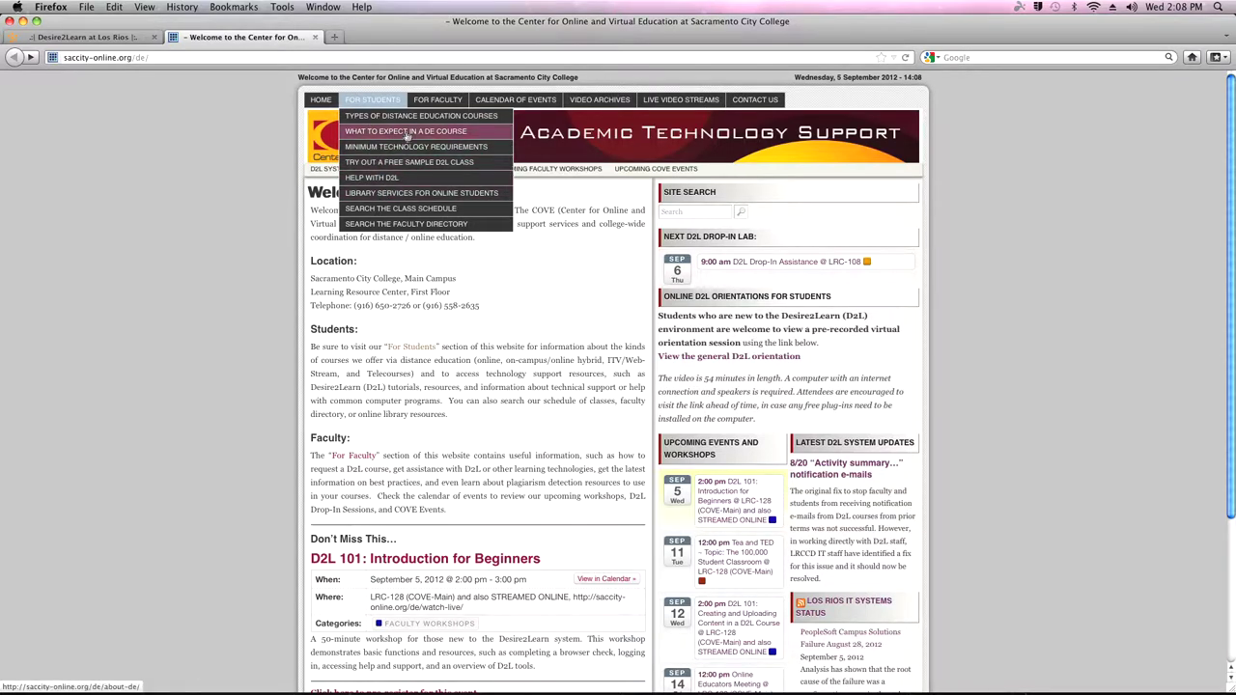
{"action": "mouse_move", "coordinate": [430, 102]}
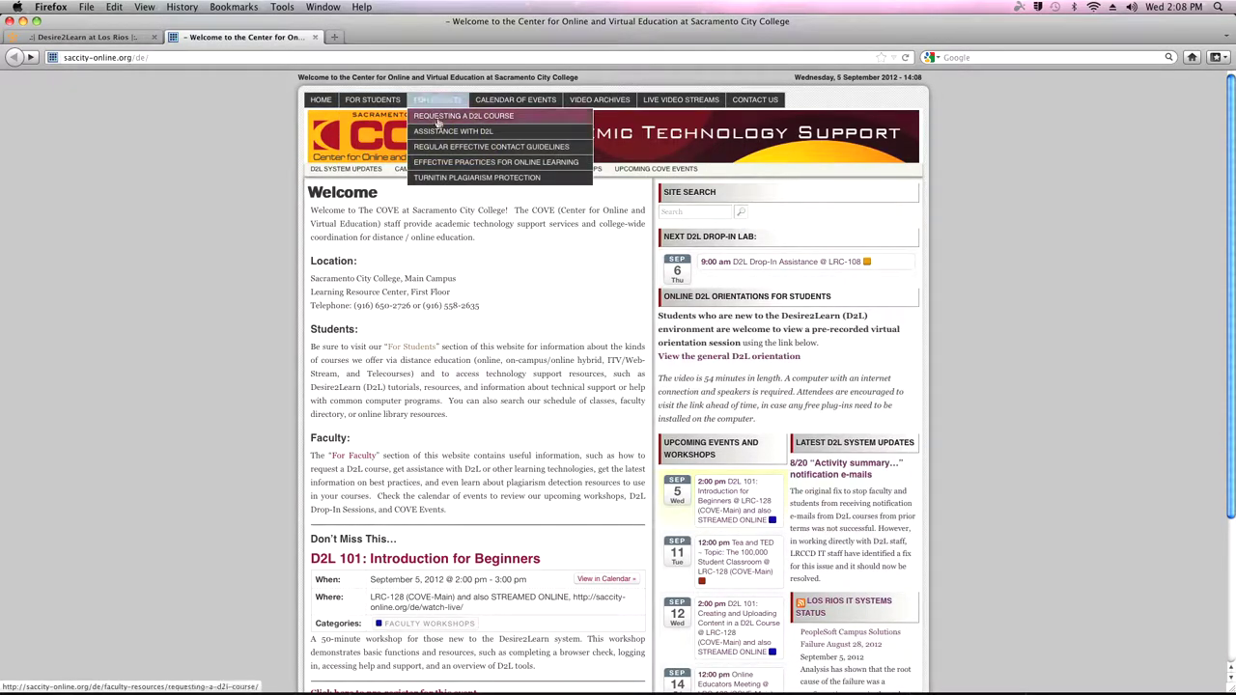
{"action": "mouse_move", "coordinate": [447, 180]}
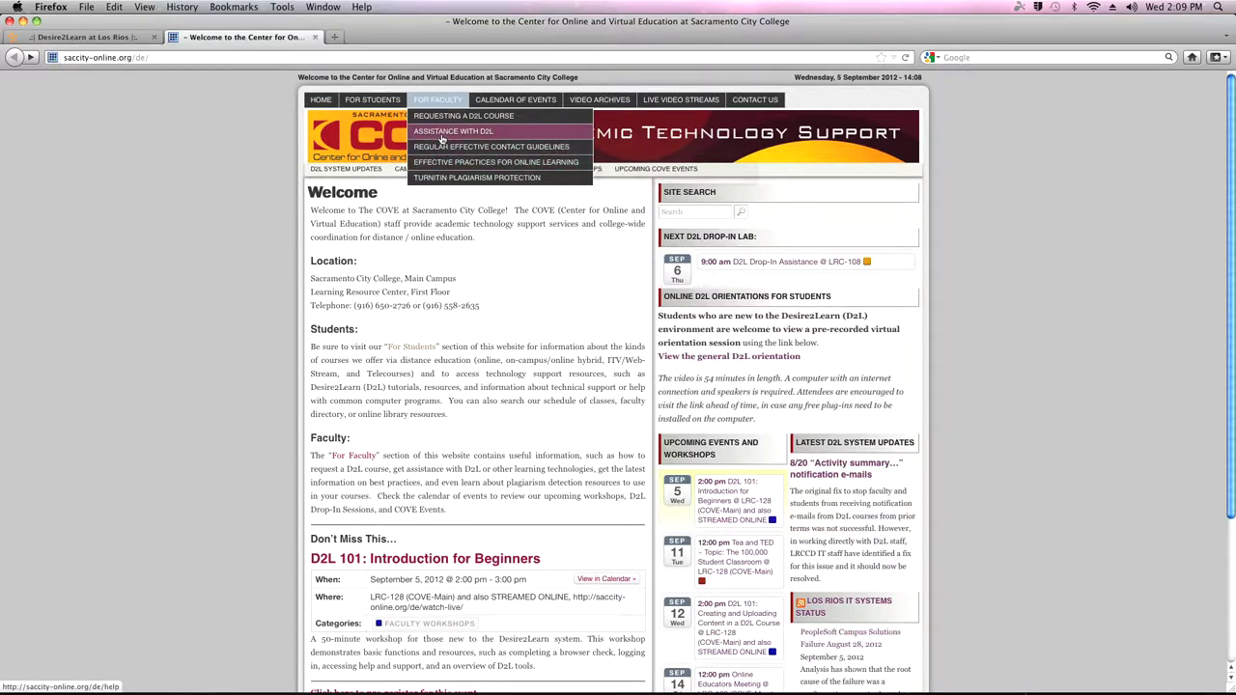
{"action": "mouse_move", "coordinate": [443, 133]}
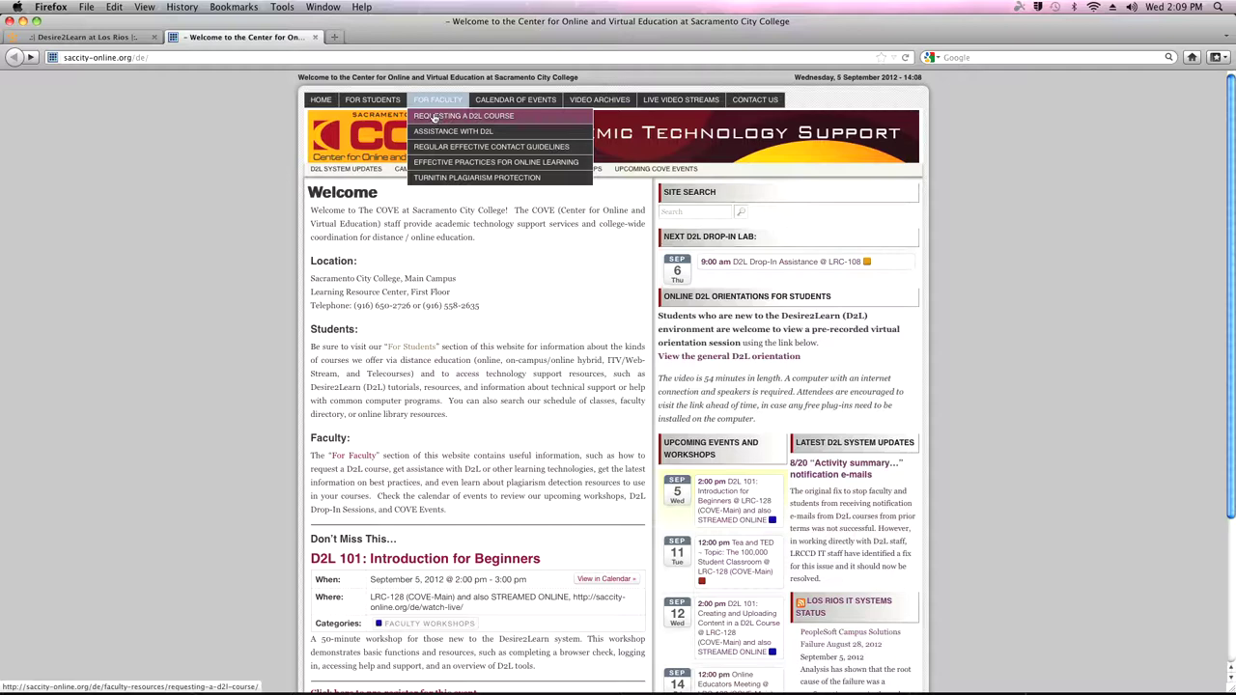
Open Requesting a D2L Course, postpone the Flash update, and start its video.
{"action": "left_click", "coordinate": [432, 117]}
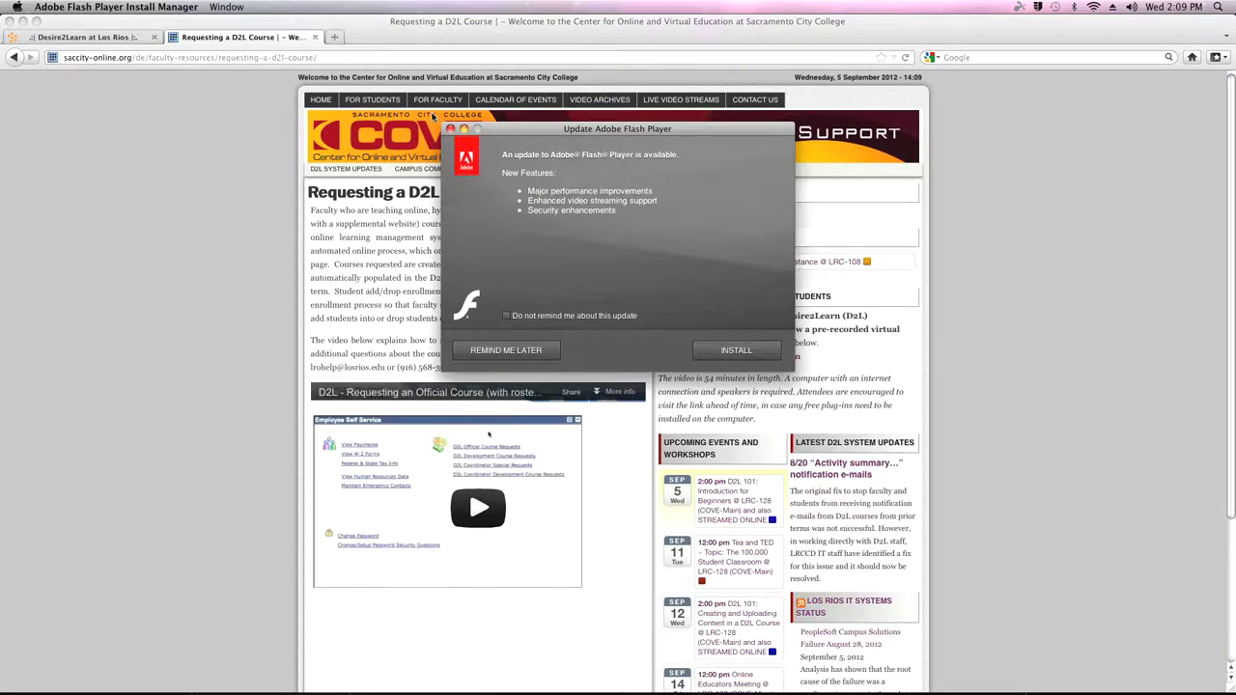
{"action": "left_click", "coordinate": [540, 354]}
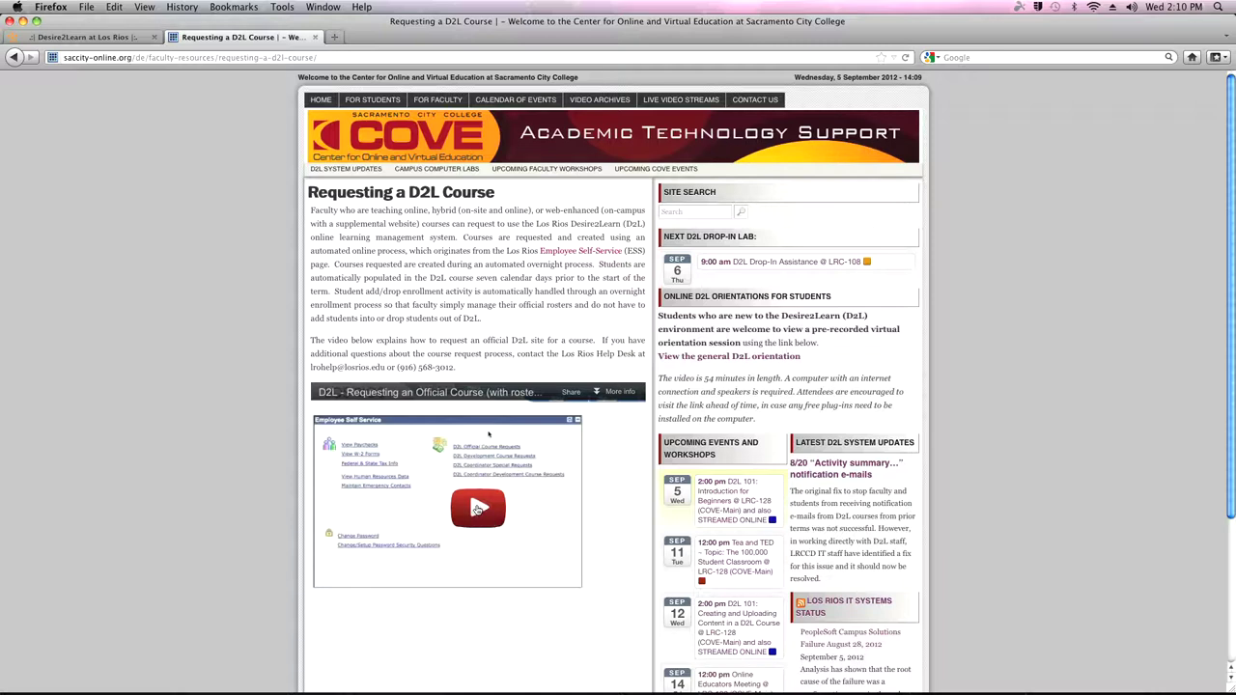
{"action": "left_click", "coordinate": [478, 509]}
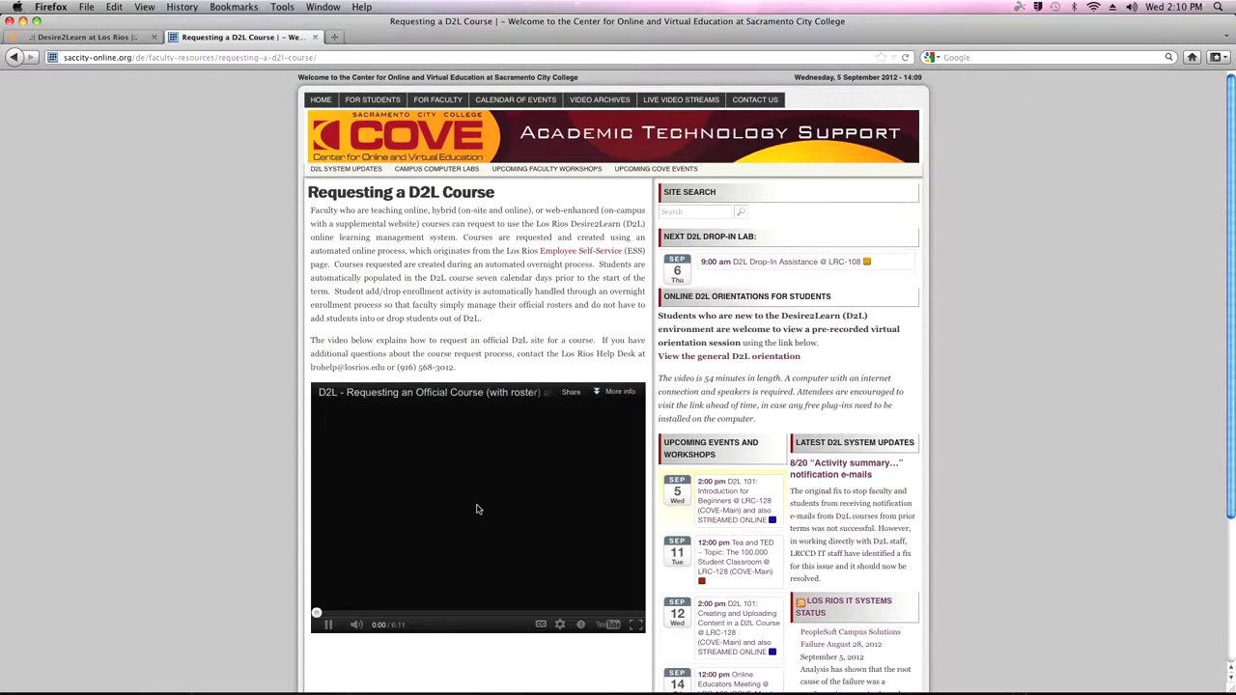
Watch the course-request video in full screen.
{"action": "left_click", "coordinate": [636, 626]}
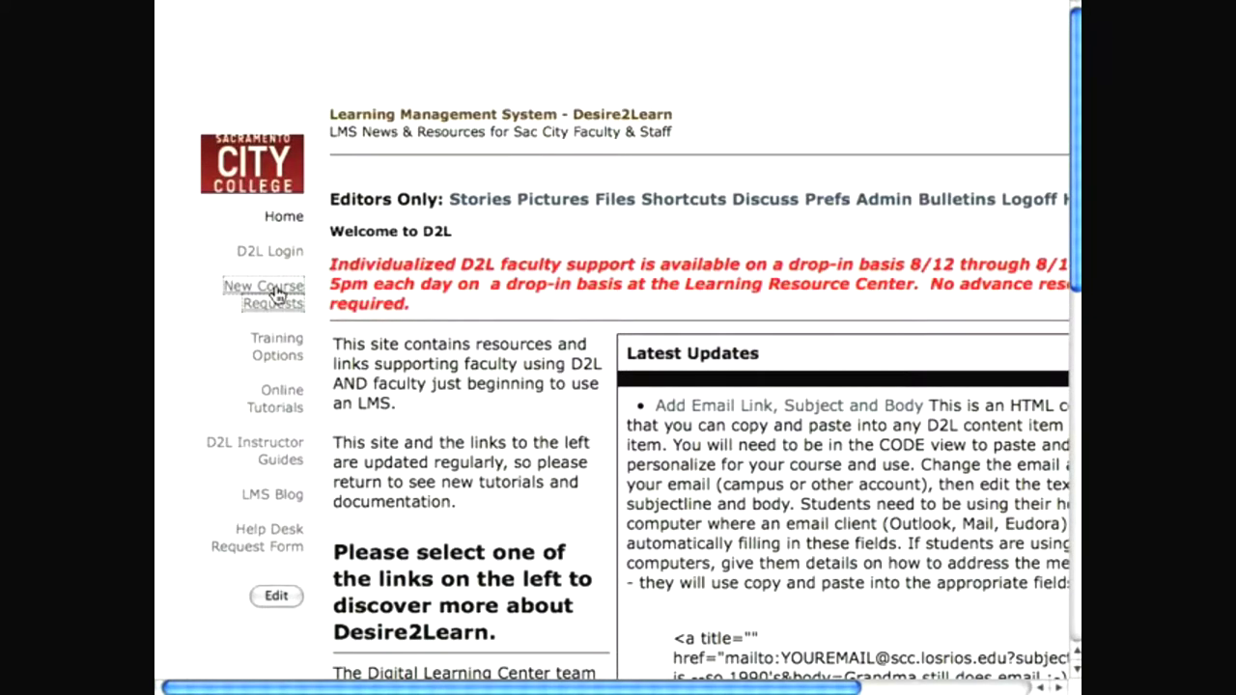
{"action": "left_click", "coordinate": [273, 293]}
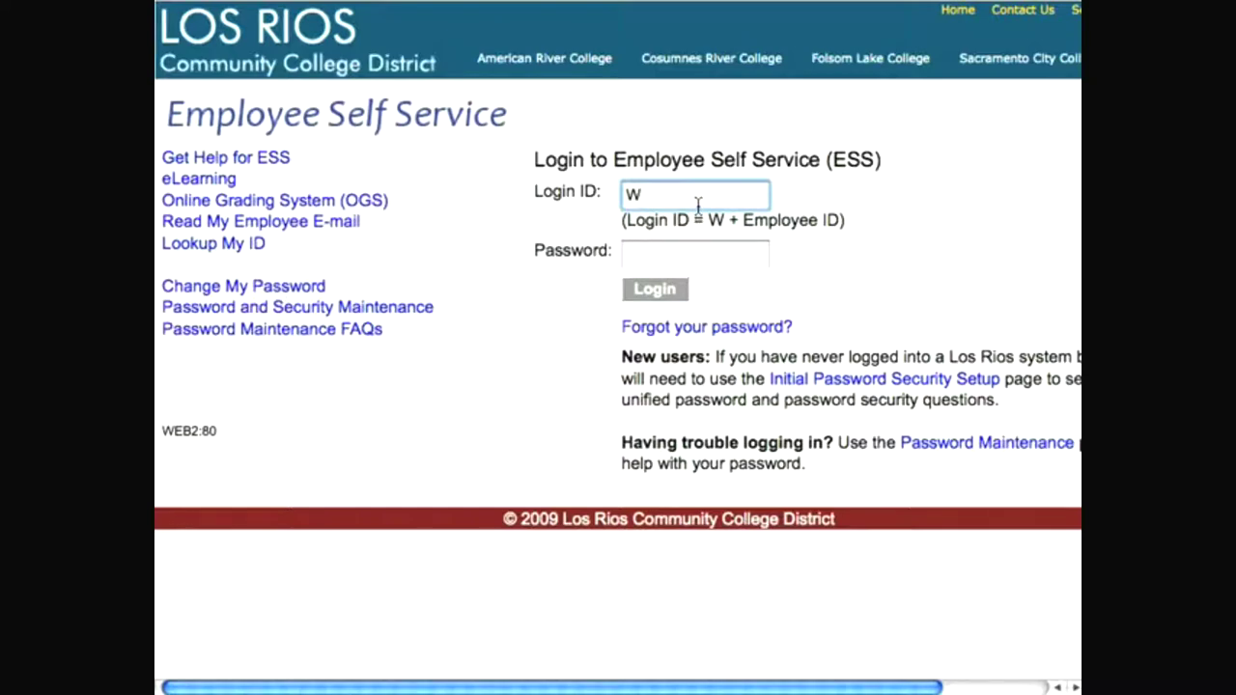
Sign in to Employee Self Service with the employee login ID and password.
{"action": "type", "text": "1103453"}
{"action": "key", "text": "Tab"}
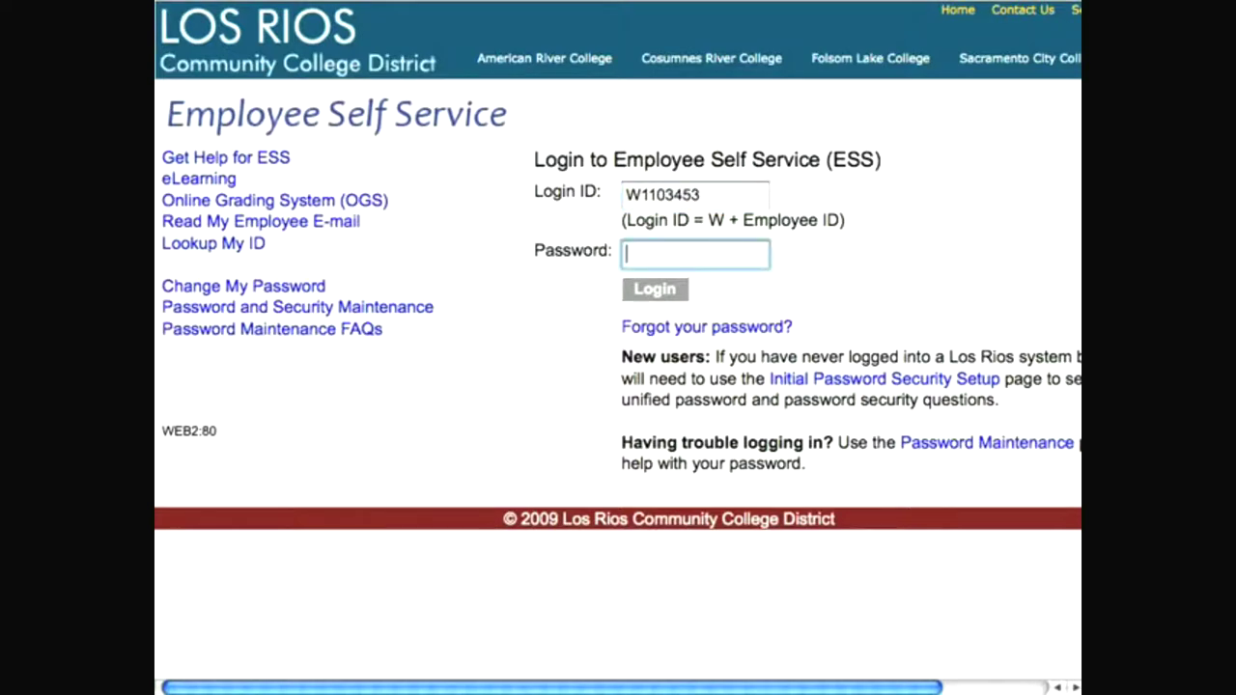
{"action": "type", "text": "••••••••••••"}
{"action": "left_click", "coordinate": [655, 291]}
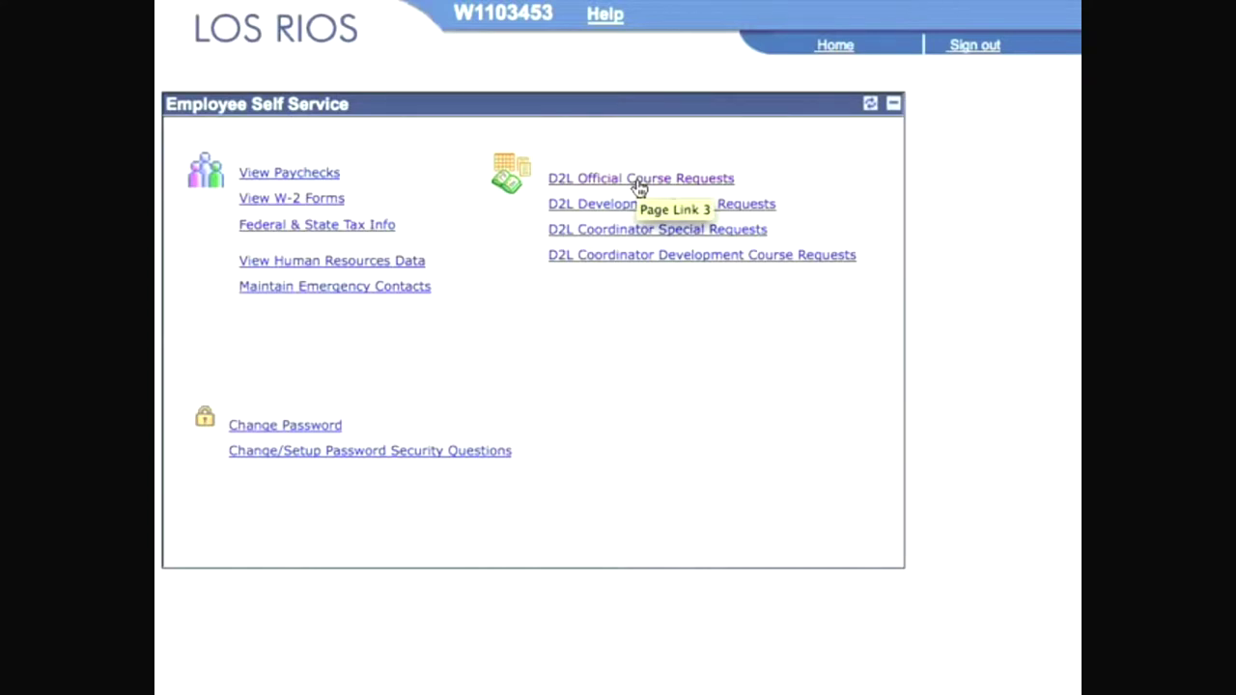
Open the D2L Official Course Requests link.
{"action": "left_click", "coordinate": [637, 182]}
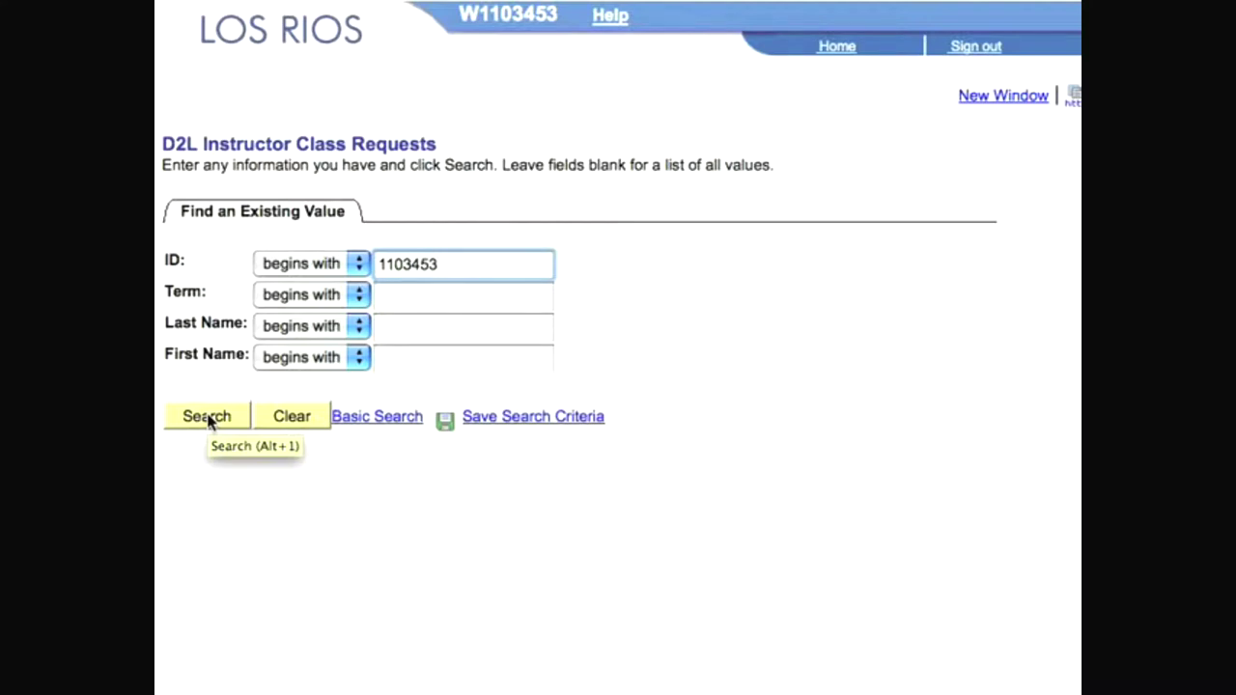
Search the instructor's class requests and open the Fa09 class list.
{"action": "left_click", "coordinate": [208, 417]}
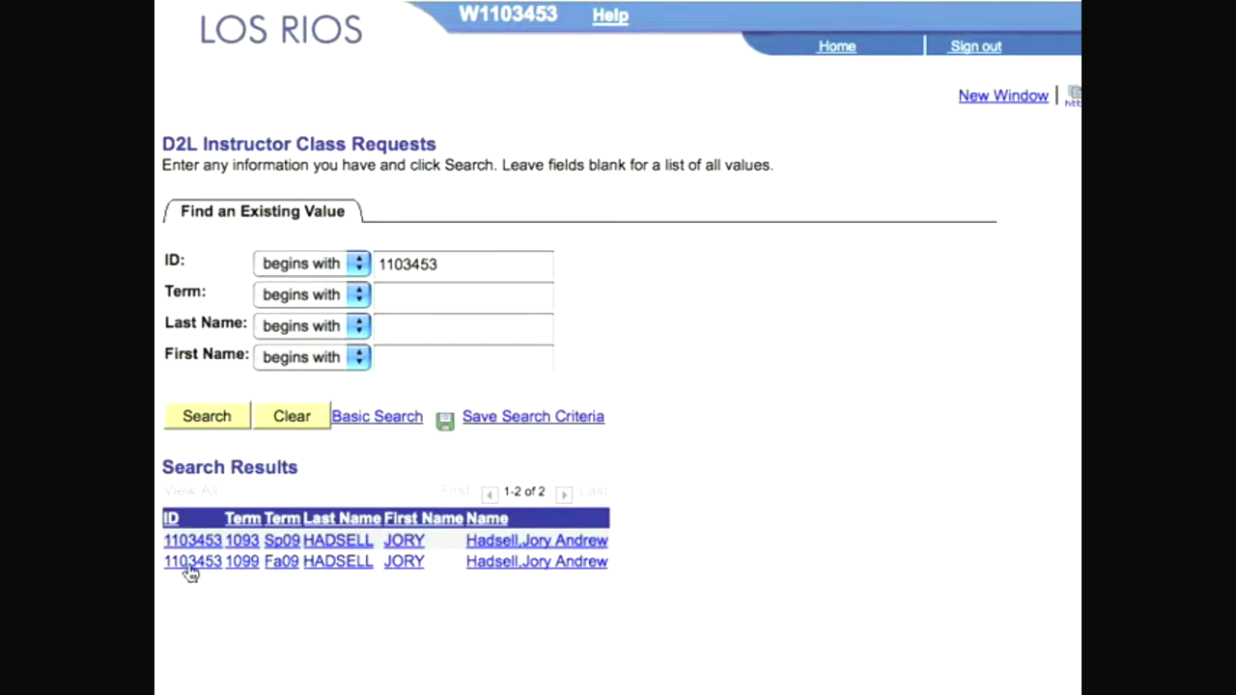
{"action": "left_click", "coordinate": [288, 570]}
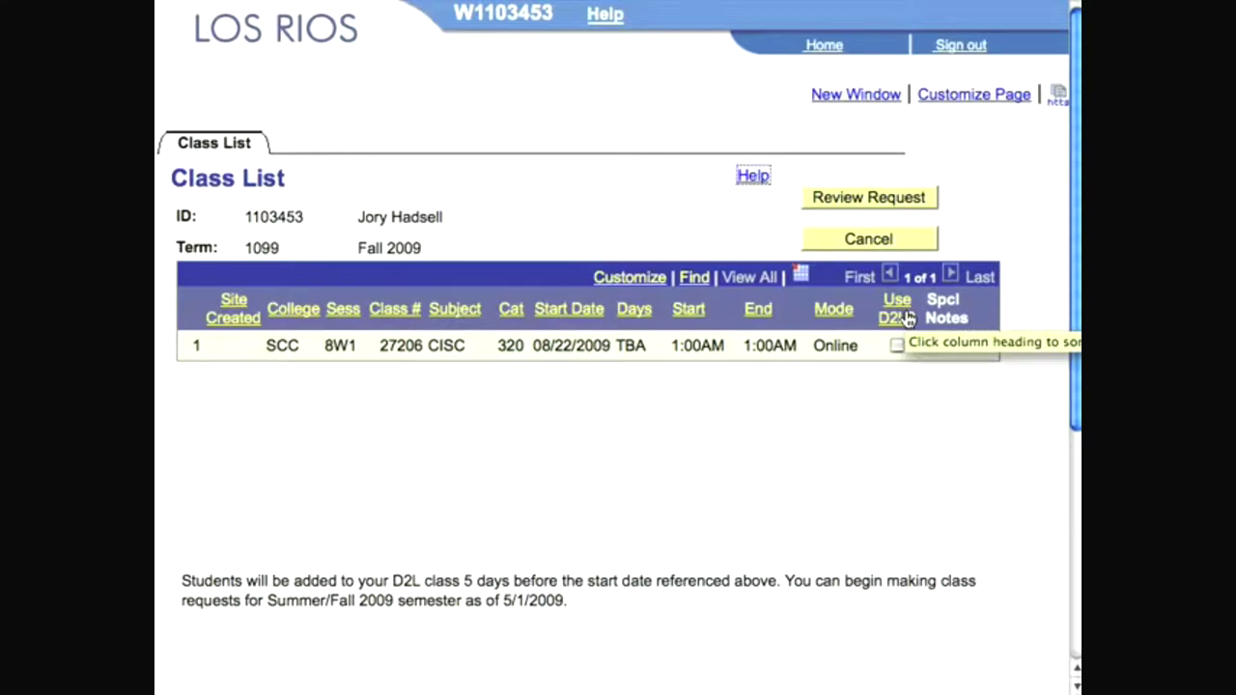
Check Use D2L? for class 27206 CISC 320 and bring its Grouping dropdown into view.
{"action": "left_click", "coordinate": [896, 345]}
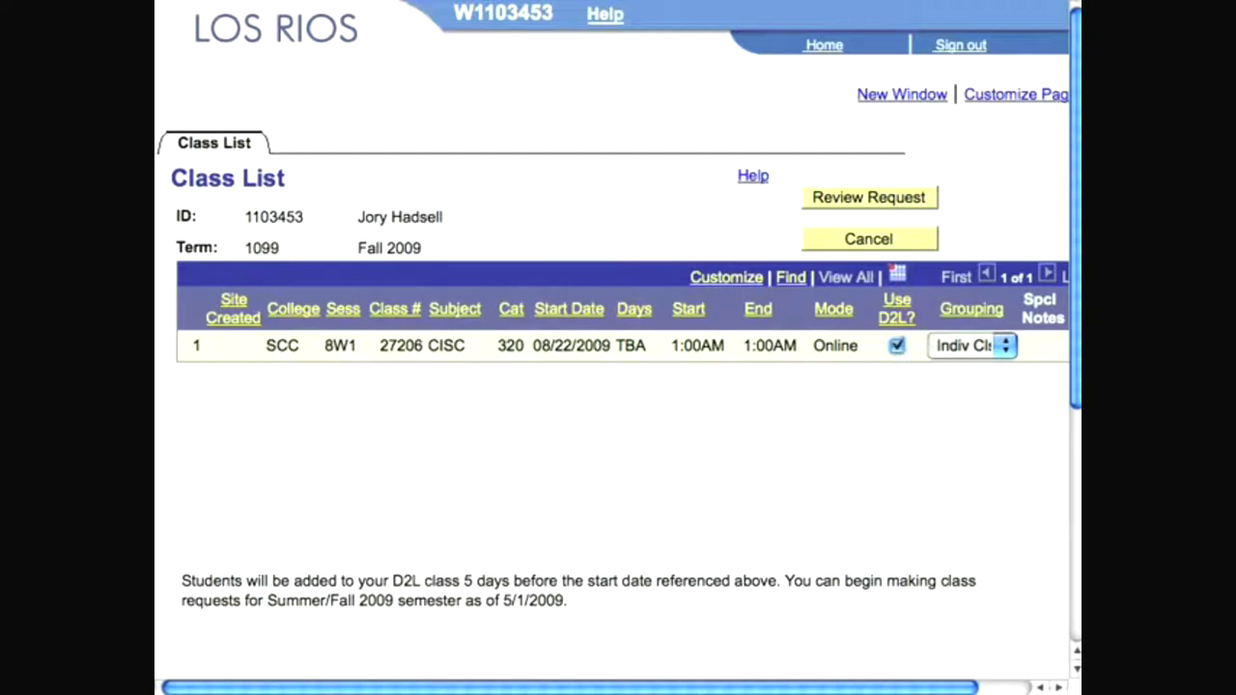
{"action": "left_click_drag", "start_coordinate": [828, 687], "coordinate": [898, 687]}
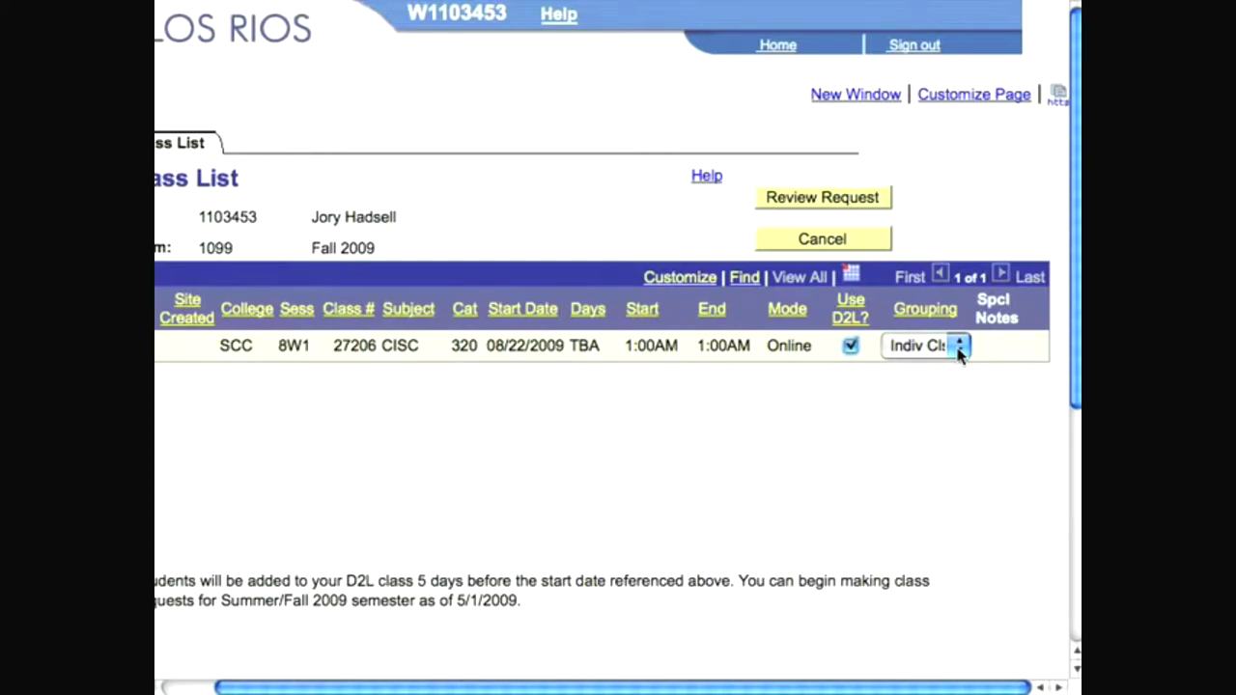
{"action": "left_click", "coordinate": [851, 347]}
Change CISC 320 grouping to Multi1, back to Indiv Cls, then review the request.
{"action": "left_click", "coordinate": [959, 348]}
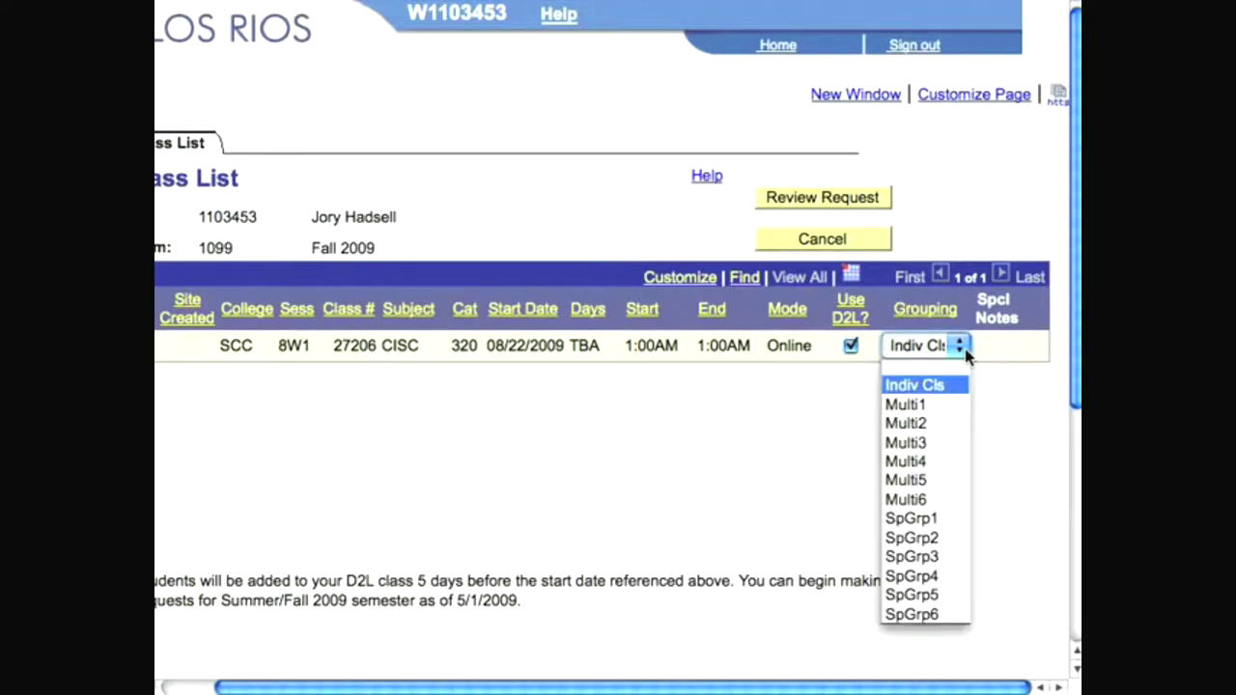
{"action": "left_click", "coordinate": [945, 406]}
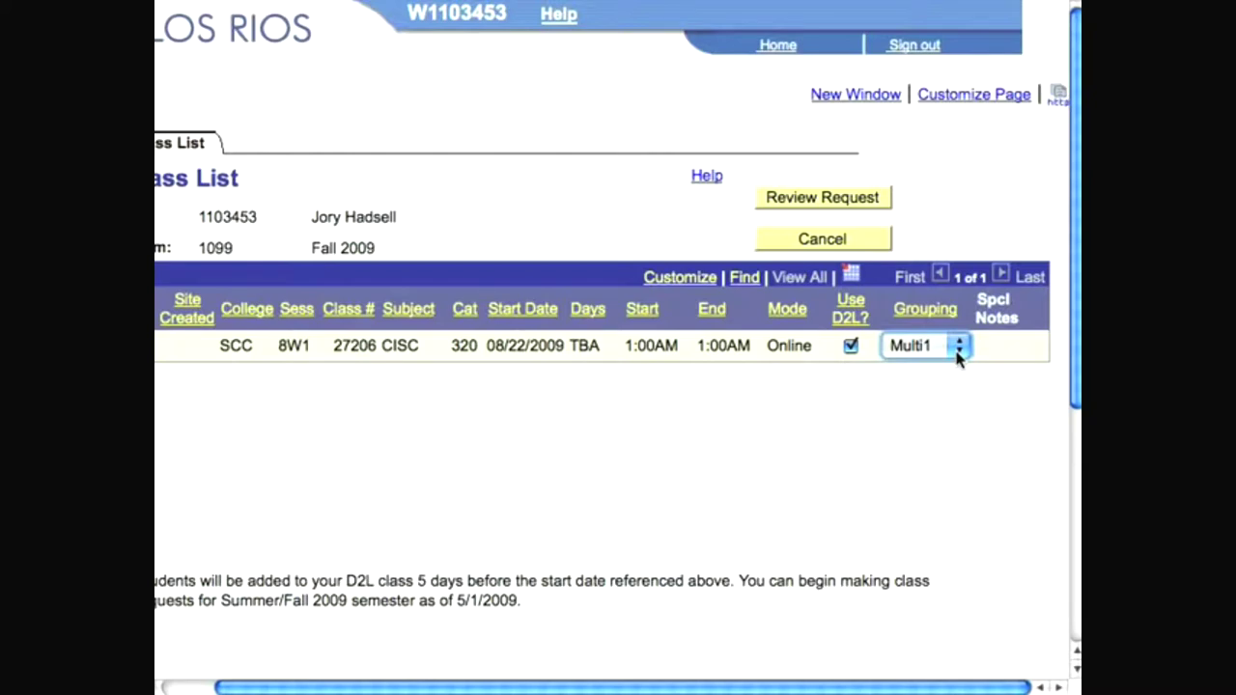
{"action": "left_click", "coordinate": [958, 356]}
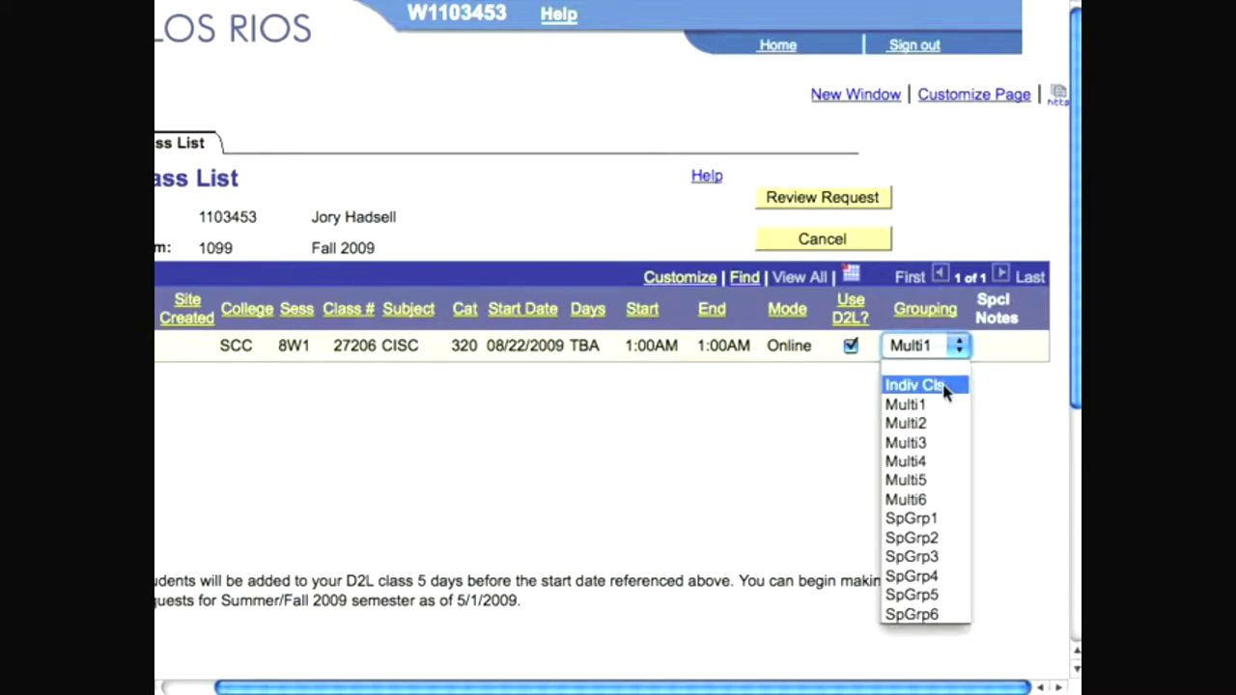
{"action": "left_click", "coordinate": [946, 386]}
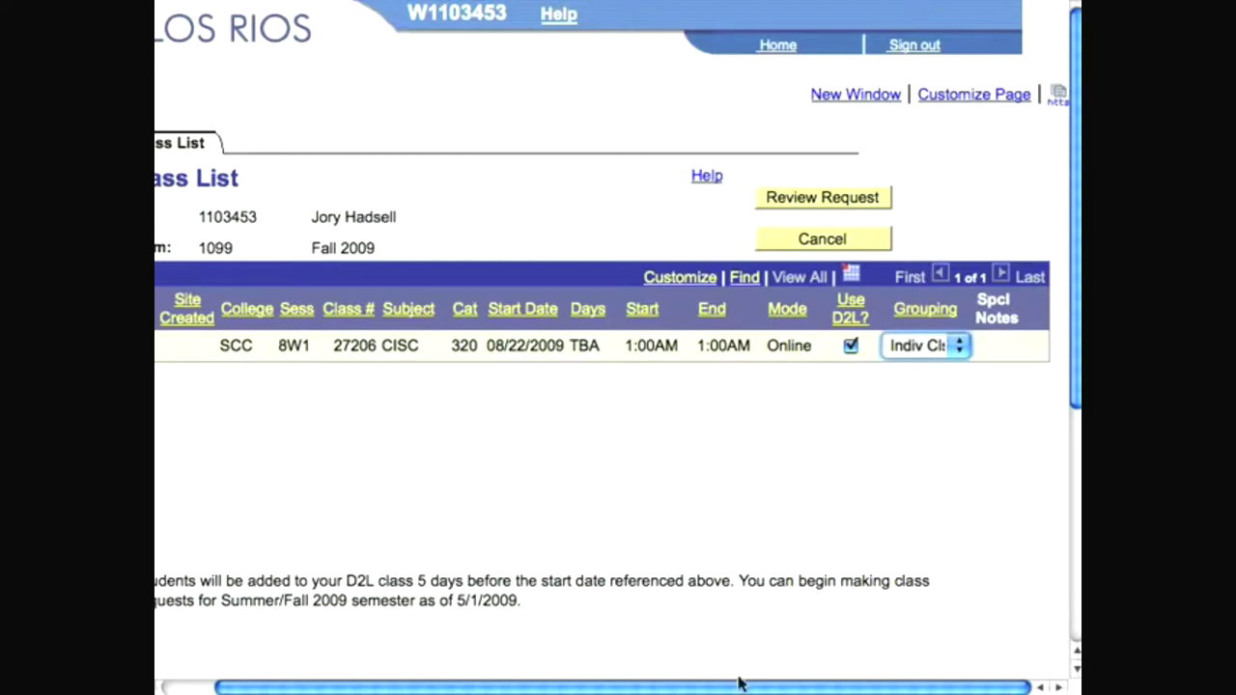
{"action": "left_click_drag", "start_coordinate": [740, 686], "coordinate": [674, 687]}
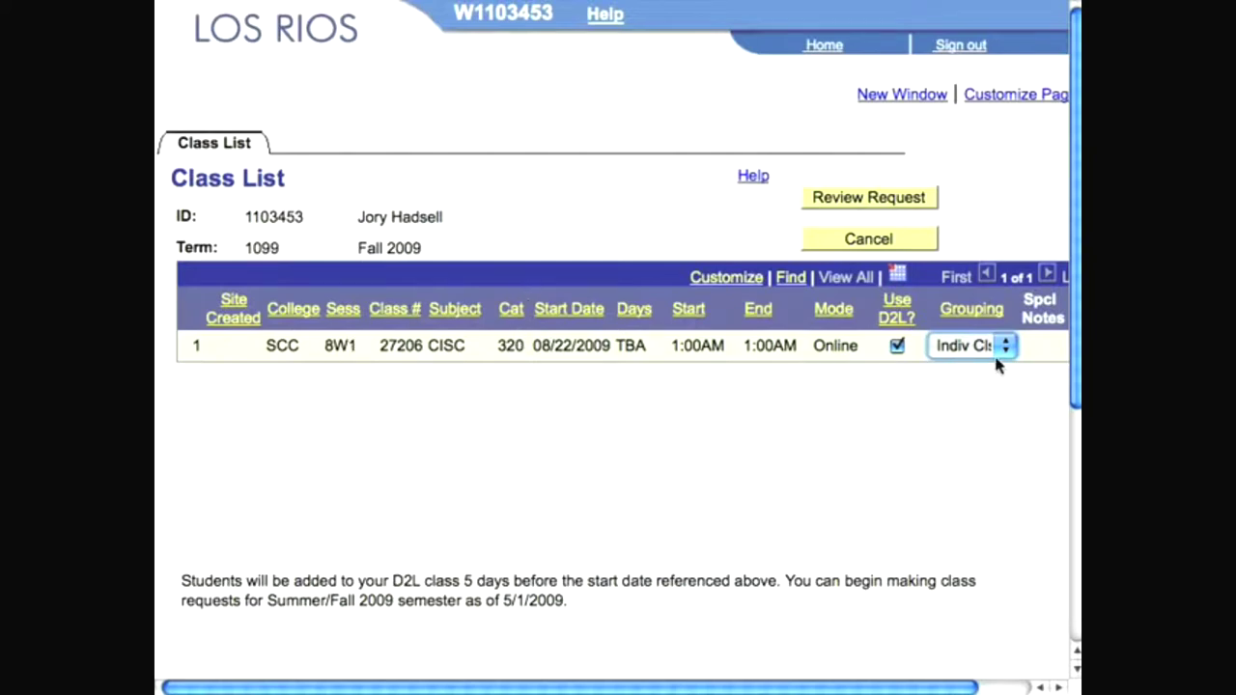
{"action": "left_click", "coordinate": [867, 198]}
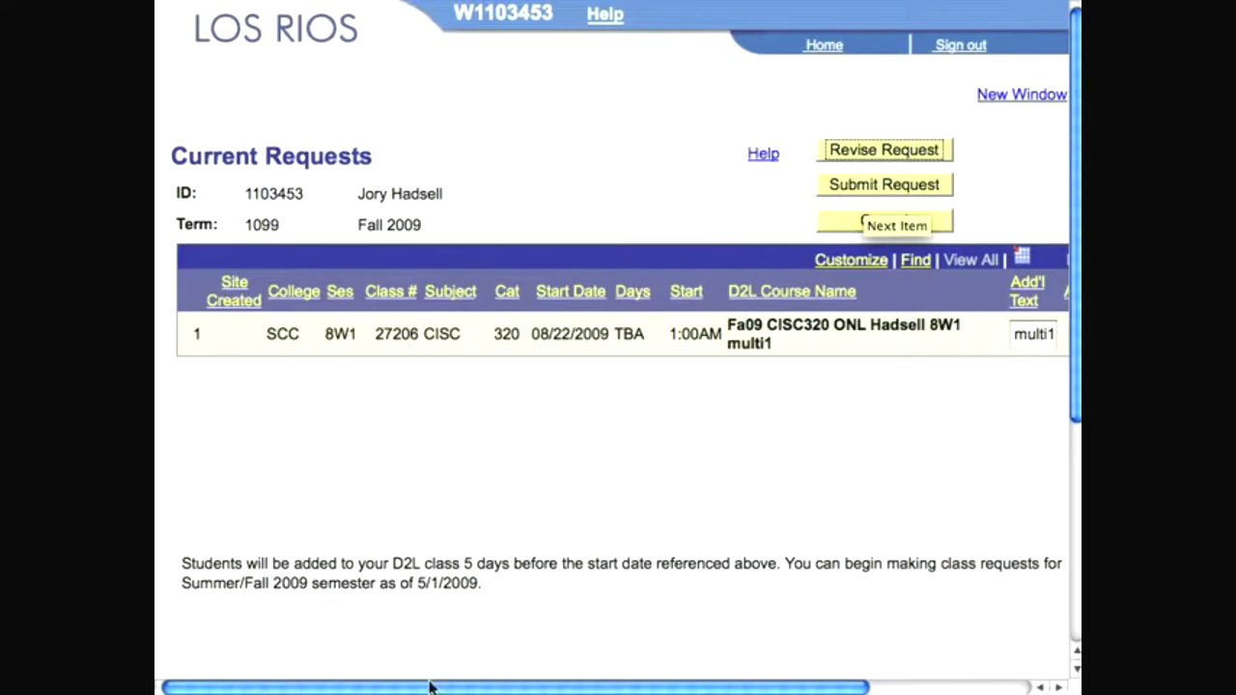
Empty the Add'l Text course-name box and submit the D2L request for class 27206.
{"action": "left_click_drag", "start_coordinate": [425, 689], "coordinate": [476, 689]}
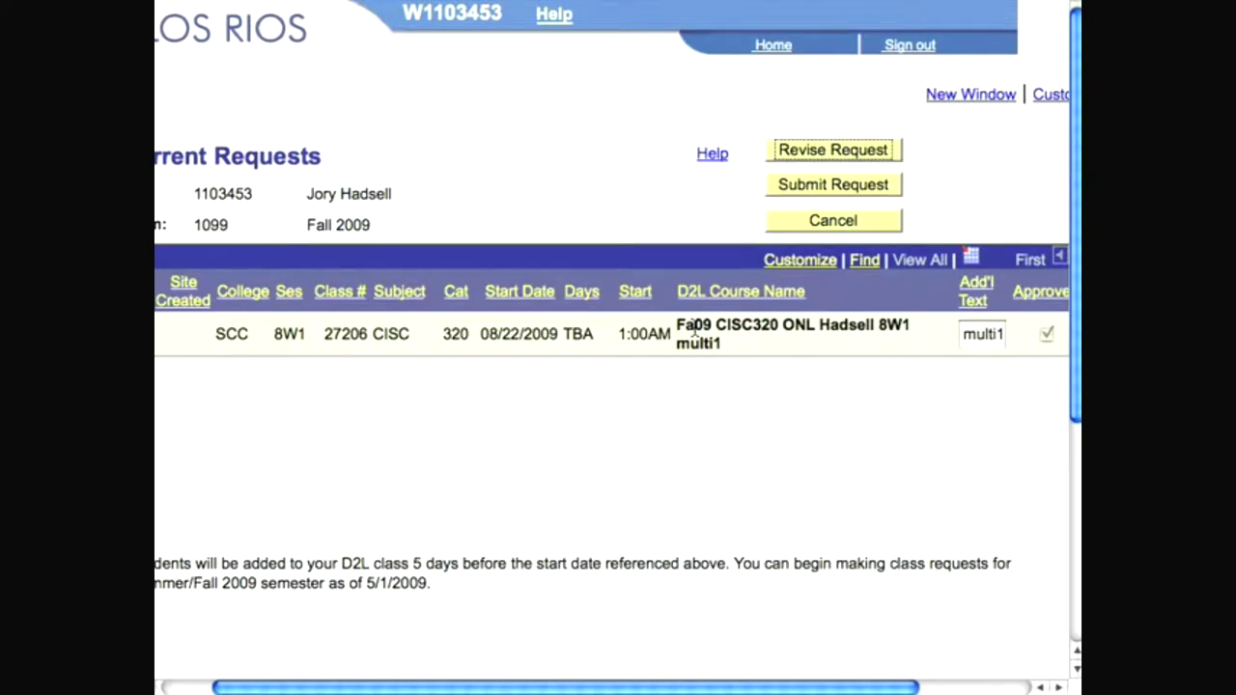
{"action": "left_click", "coordinate": [962, 334]}
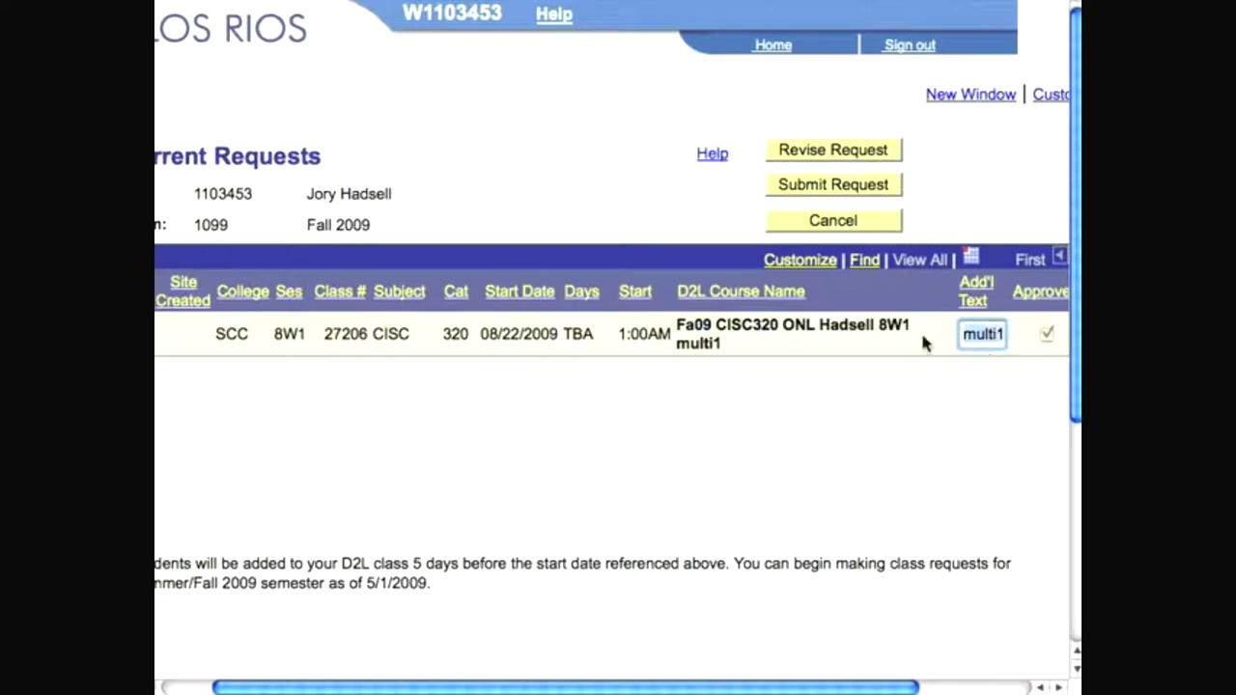
{"action": "left_click", "coordinate": [1014, 334]}
{"action": "left_click_drag", "start_coordinate": [964, 338], "coordinate": [1007, 336]}
{"action": "type", "text": "Tues"}
{"action": "key", "text": "BackSpace"}
{"action": "key", "text": "BackSpace"}
{"action": "key", "text": "BackSpace"}
{"action": "key", "text": "BackSpace"}
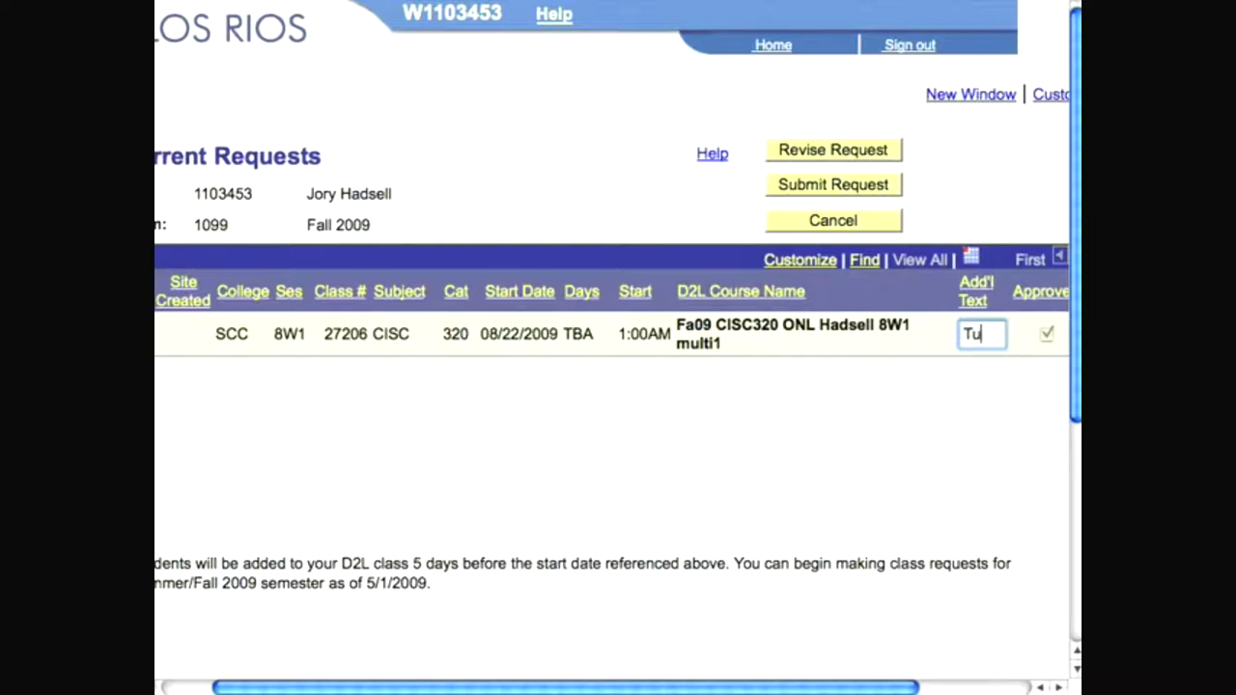
{"action": "type", "text": "Hybrid"}
{"action": "key", "text": "BackSpace"}
{"action": "key", "text": "BackSpace"}
{"action": "key", "text": "BackSpace"}
{"action": "key", "text": "BackSpace"}
{"action": "key", "text": "BackSpace"}
{"action": "key", "text": "BackSpace"}
{"action": "left_click", "coordinate": [822, 185]}
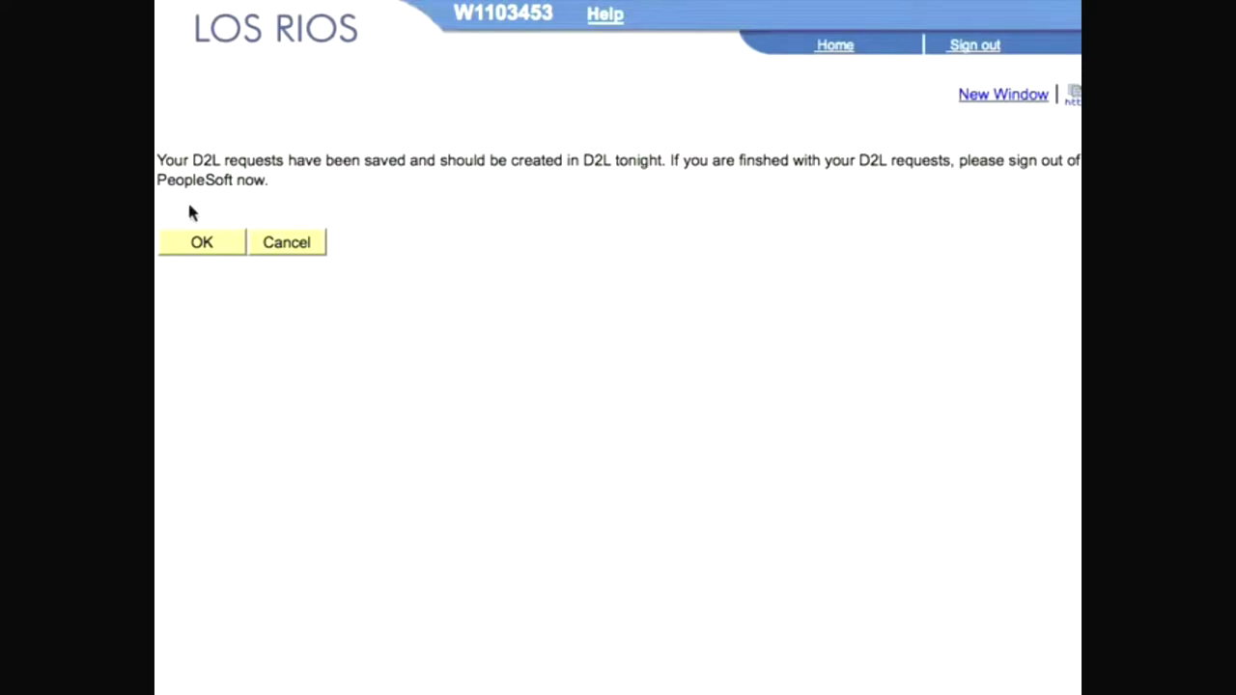
Acknowledge the saved D2L course request with OK, then sign out of Employee Self Service.
{"action": "left_click", "coordinate": [203, 244]}
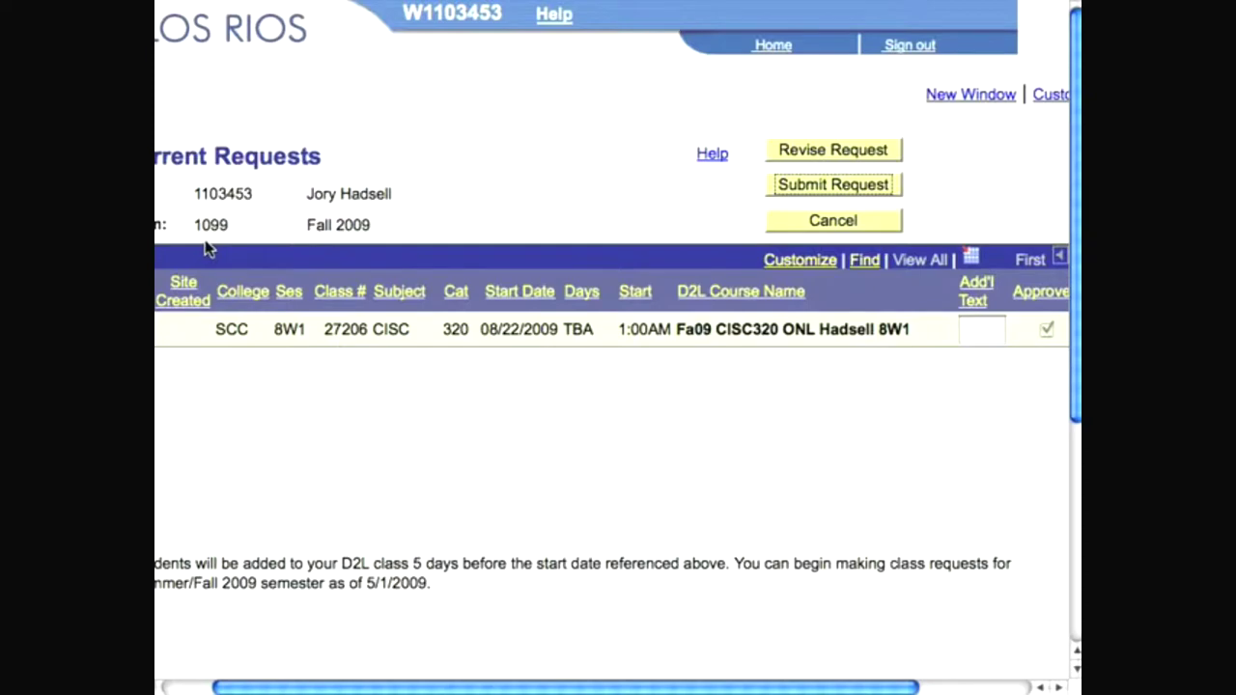
{"action": "left_click", "coordinate": [912, 49]}
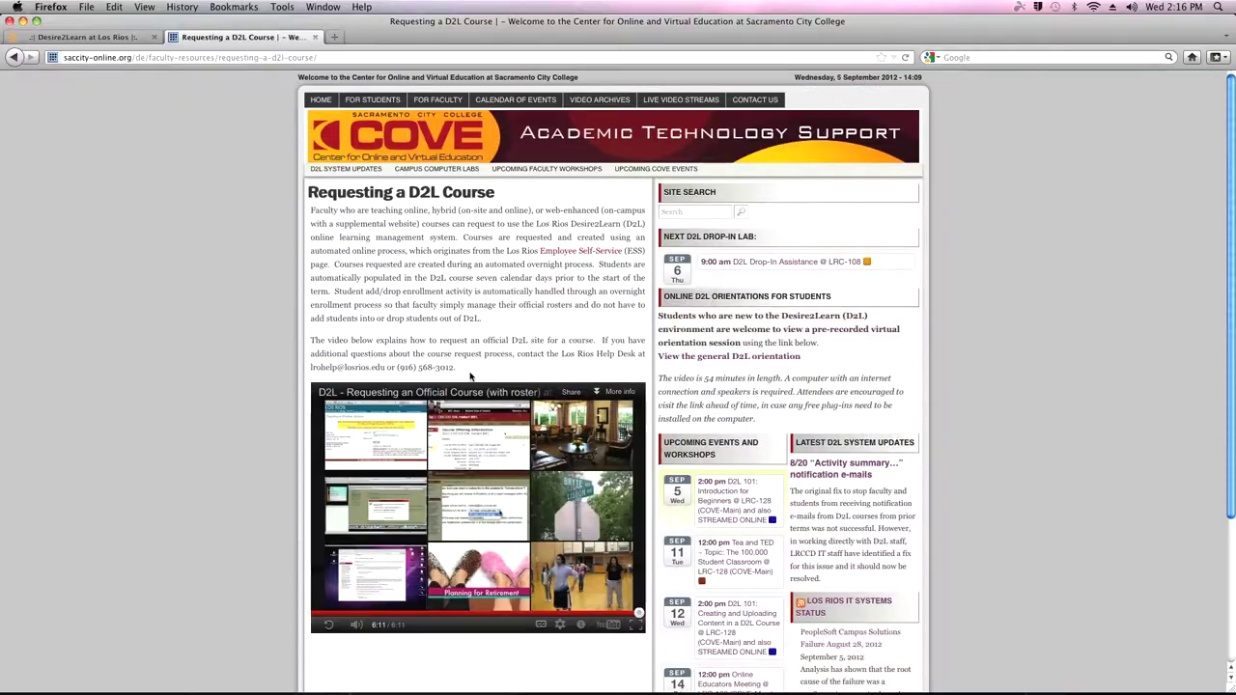
Open On-Demand Video Tutorials under For Faculty > Assistance with D2L.
{"action": "mouse_move", "coordinate": [443, 97]}
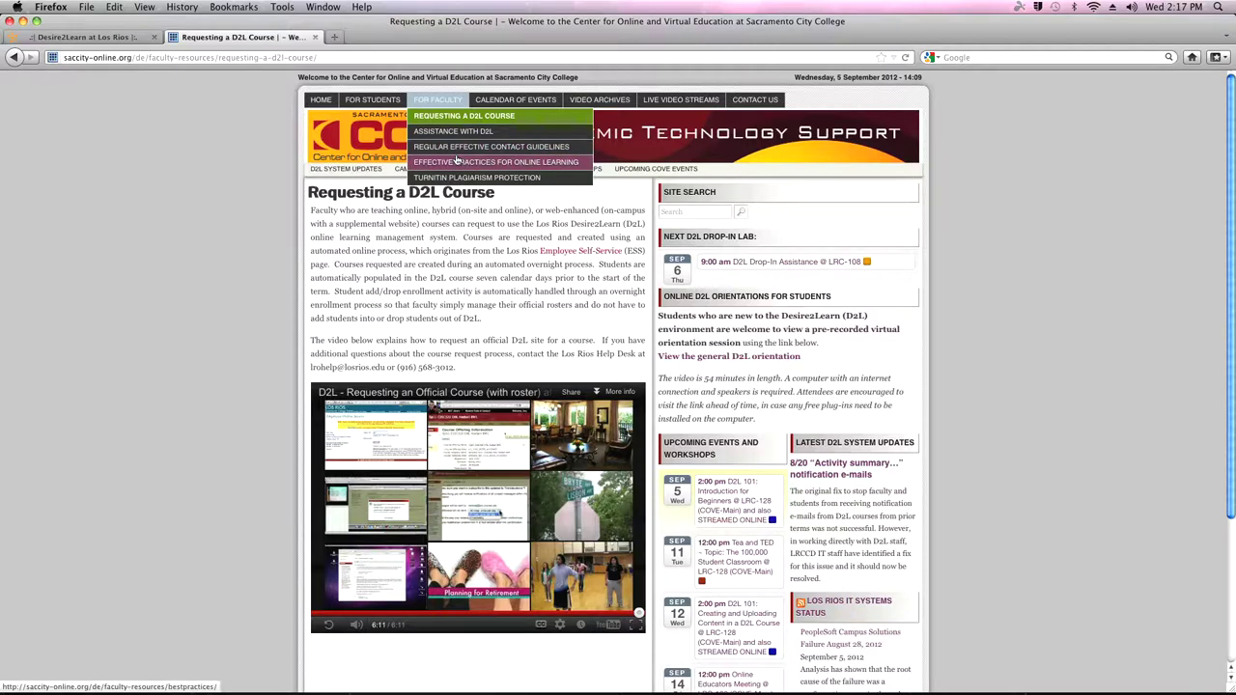
{"action": "mouse_move", "coordinate": [446, 131]}
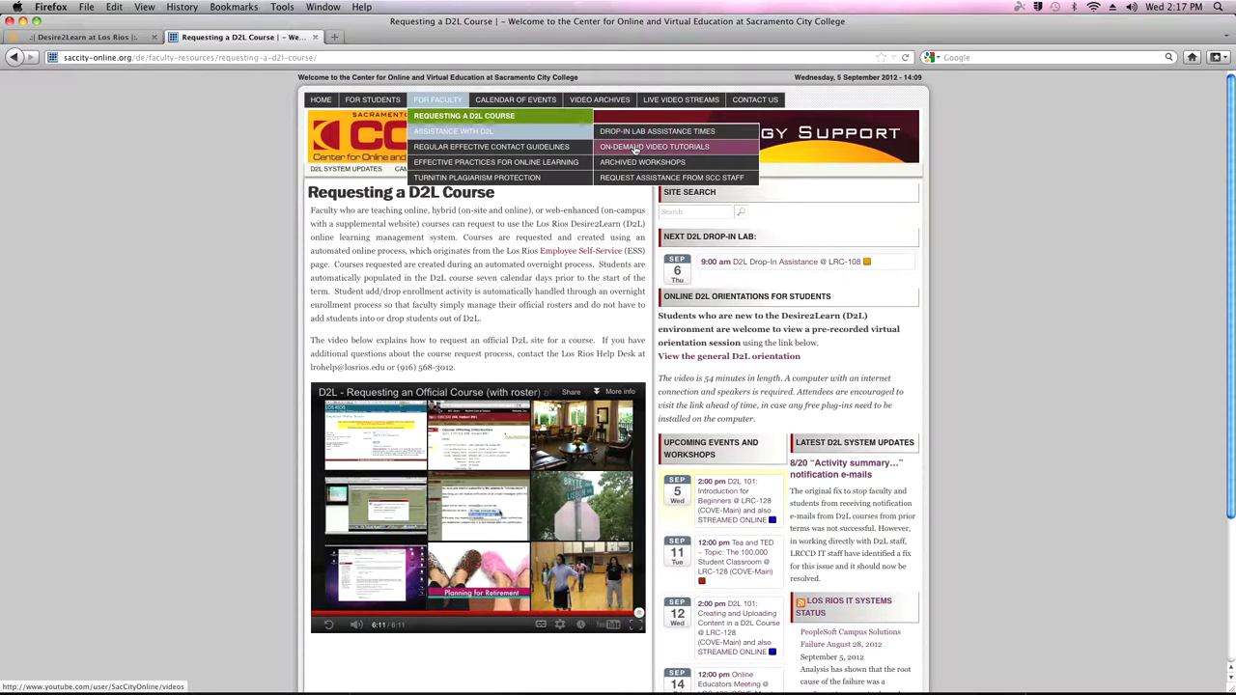
{"action": "left_click", "coordinate": [635, 150]}
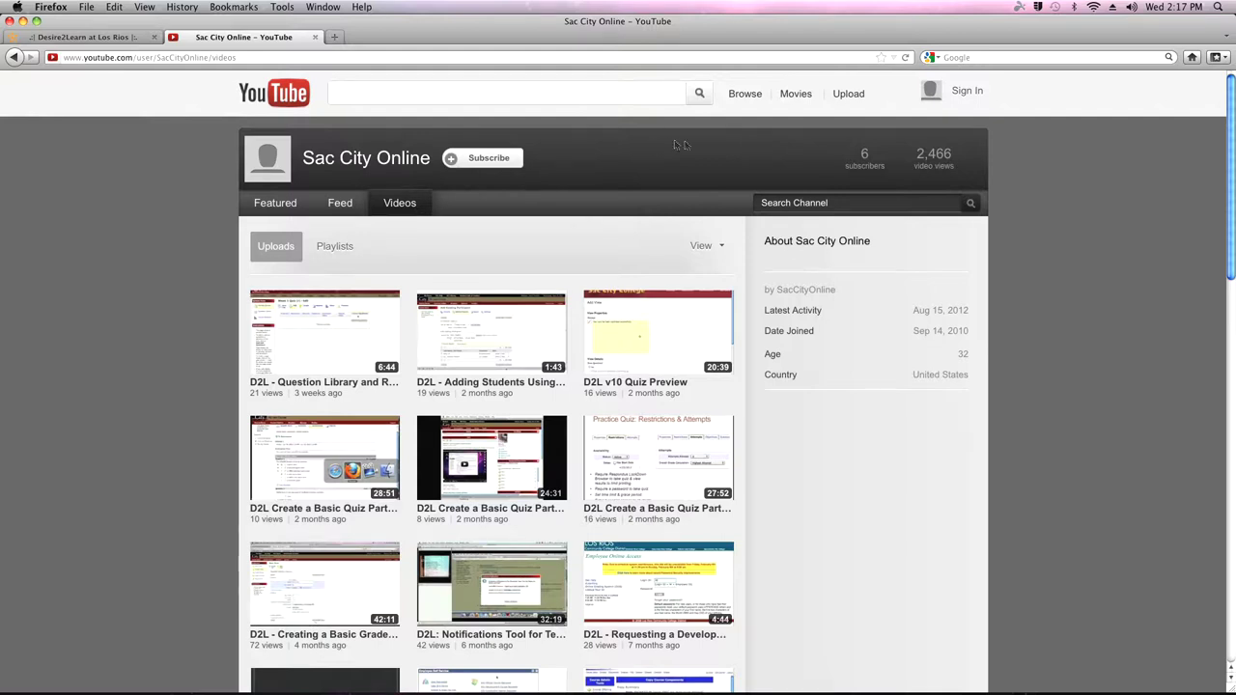
Browse the Sac City Online tutorial video list, then close the YouTube tab.
{"action": "scroll", "coordinate": [693, 304], "scroll_direction": "down", "scroll_amount": 10}
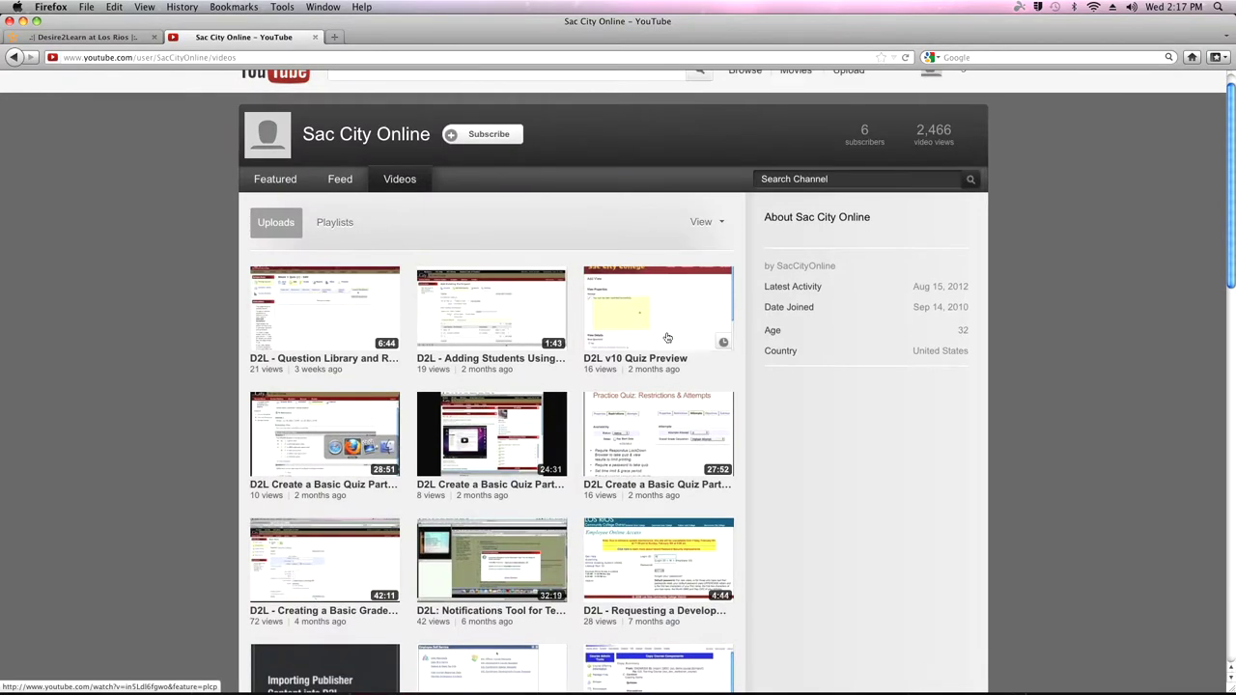
{"action": "scroll", "coordinate": [664, 338], "scroll_direction": "down", "scroll_amount": 8}
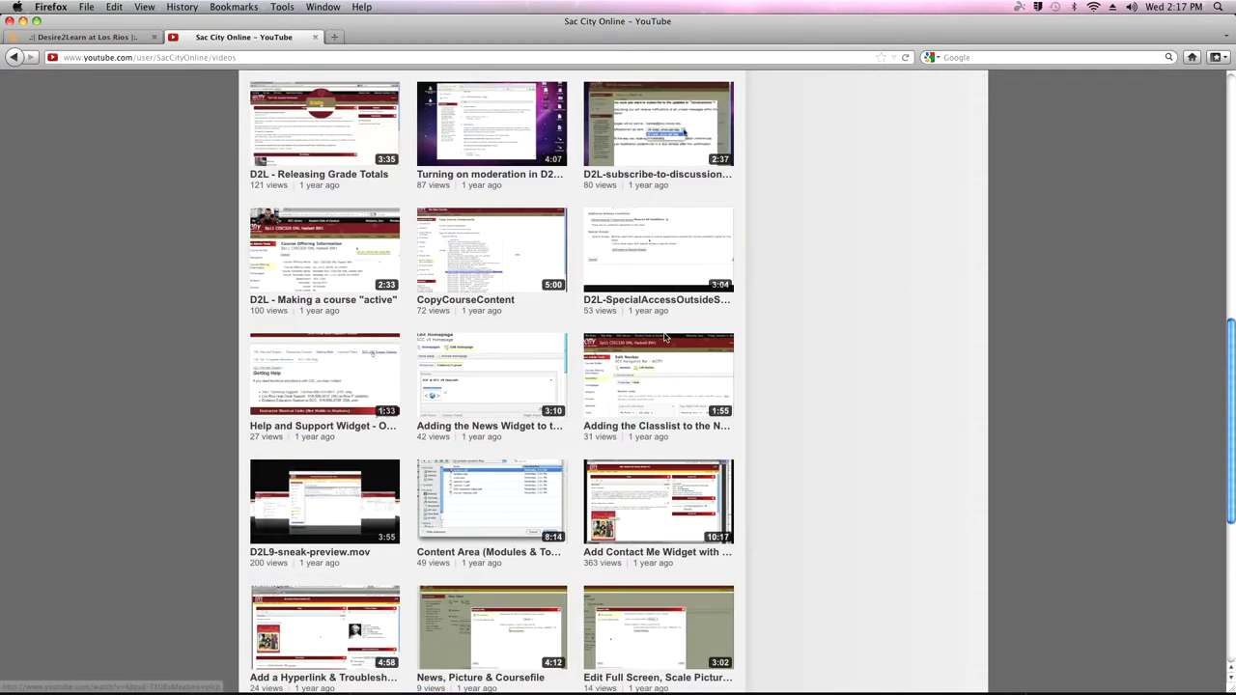
{"action": "scroll", "coordinate": [664, 339], "scroll_direction": "up", "scroll_amount": 20}
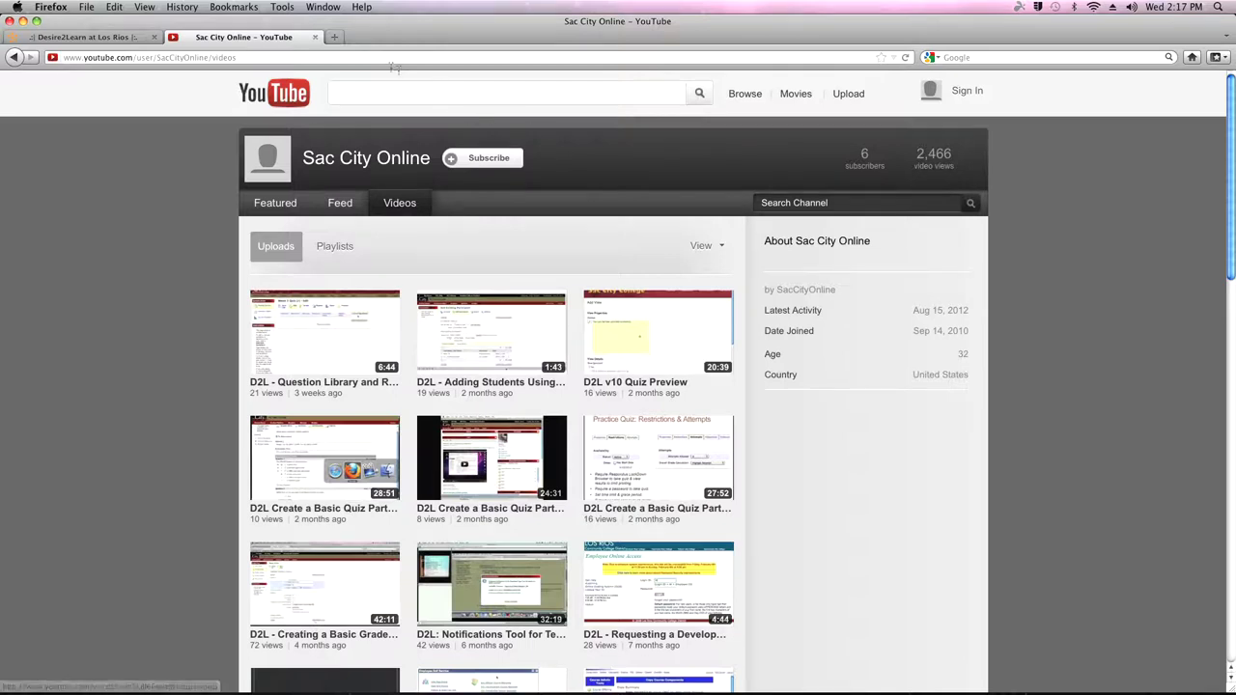
{"action": "left_click", "coordinate": [314, 38]}
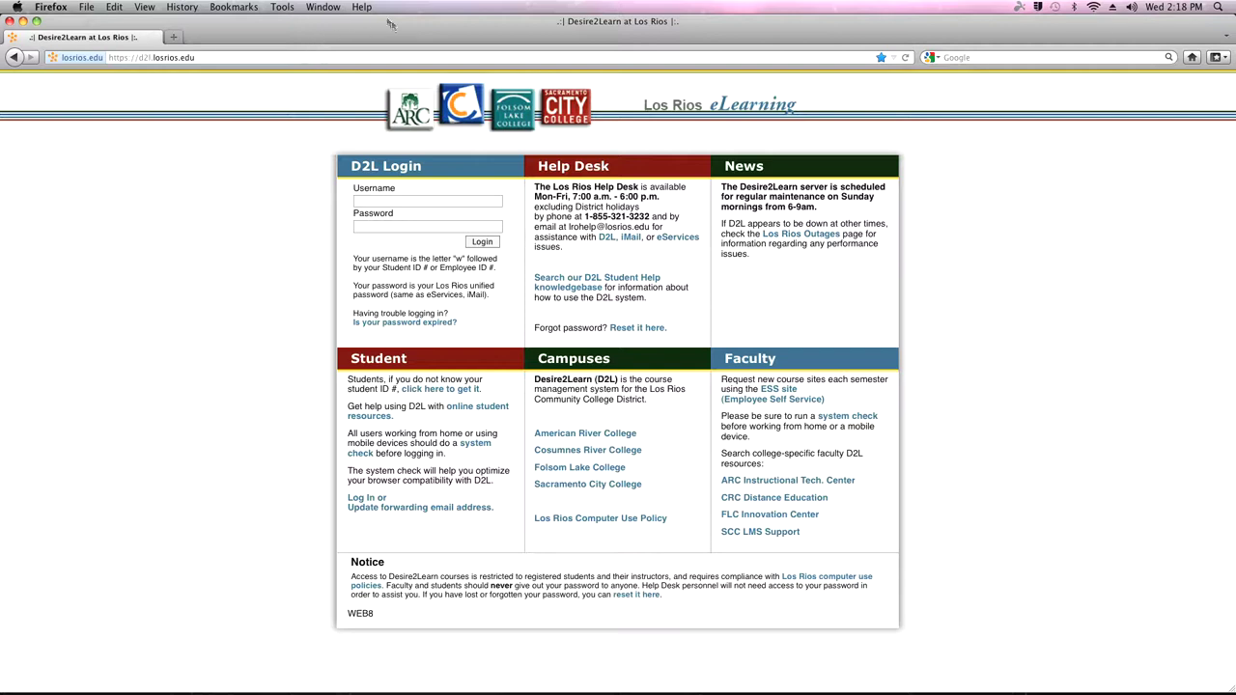
Log in to Los Rios D2L with the instructor's username and password.
{"action": "left_click", "coordinate": [358, 200]}
{"action": "type", "text": "david.instructor••••••••"}
{"action": "left_click", "coordinate": [482, 242]}
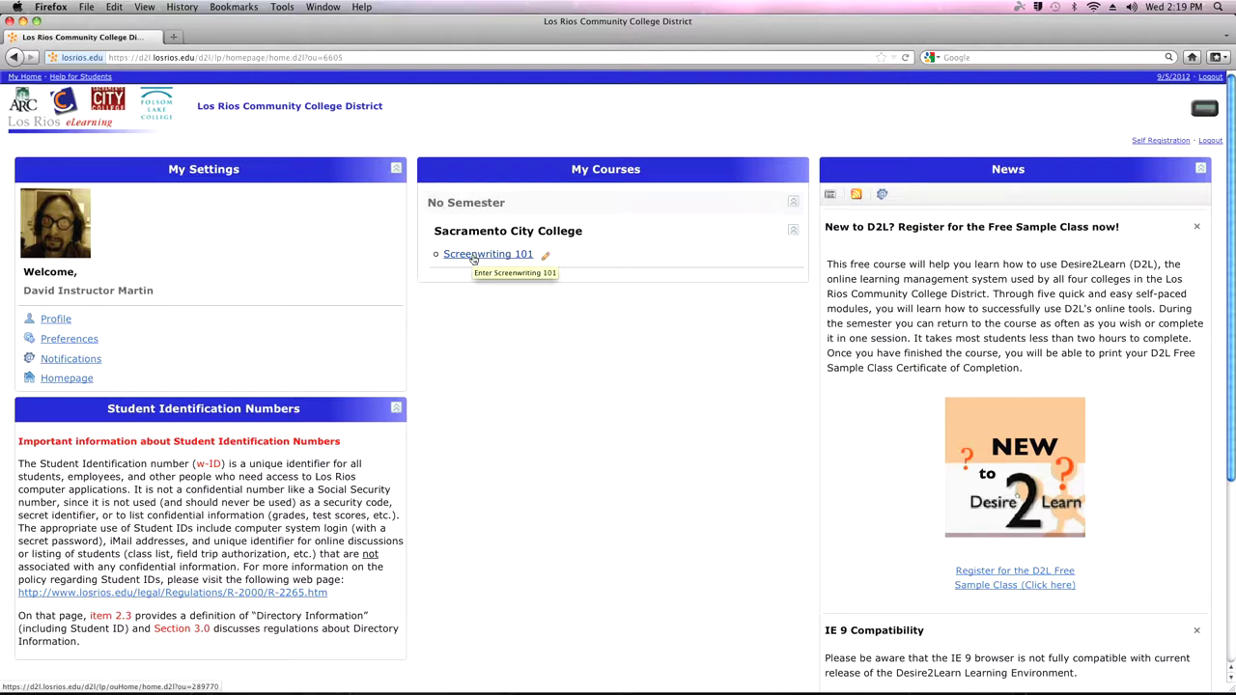
Enter the Screenwriting 101 course home and toggle the Instructor ONLY Links widget.
{"action": "left_click", "coordinate": [474, 257]}
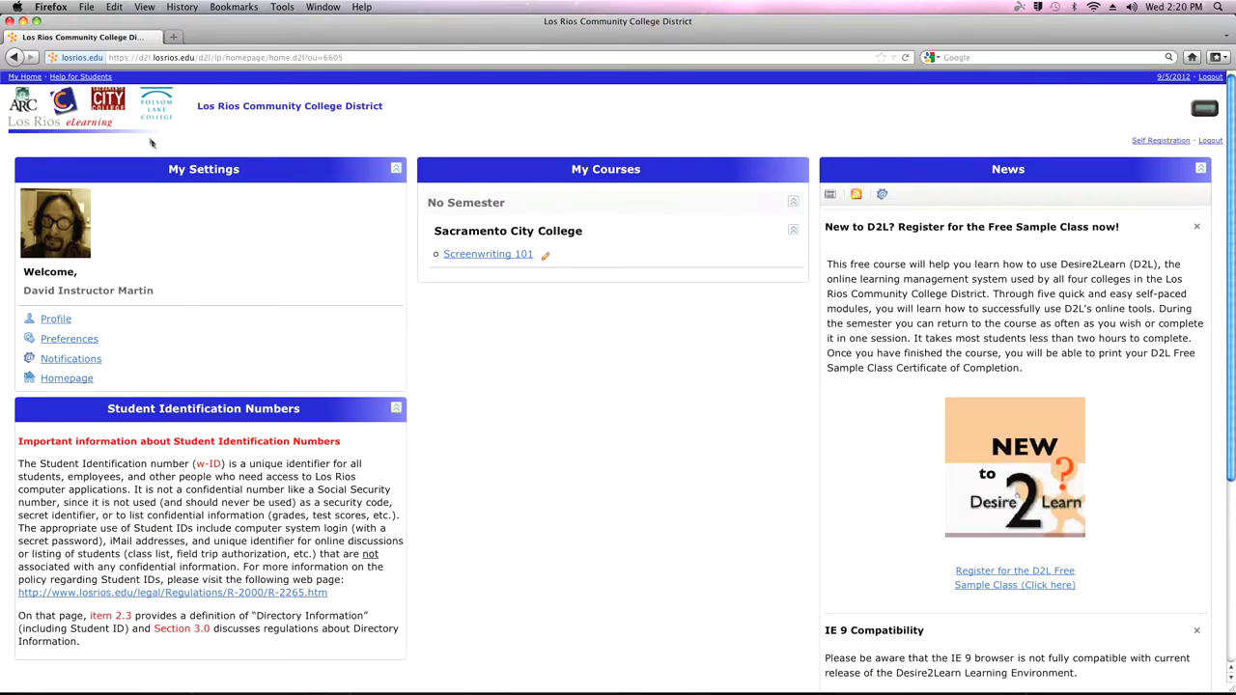
{"action": "left_click", "coordinate": [449, 255]}
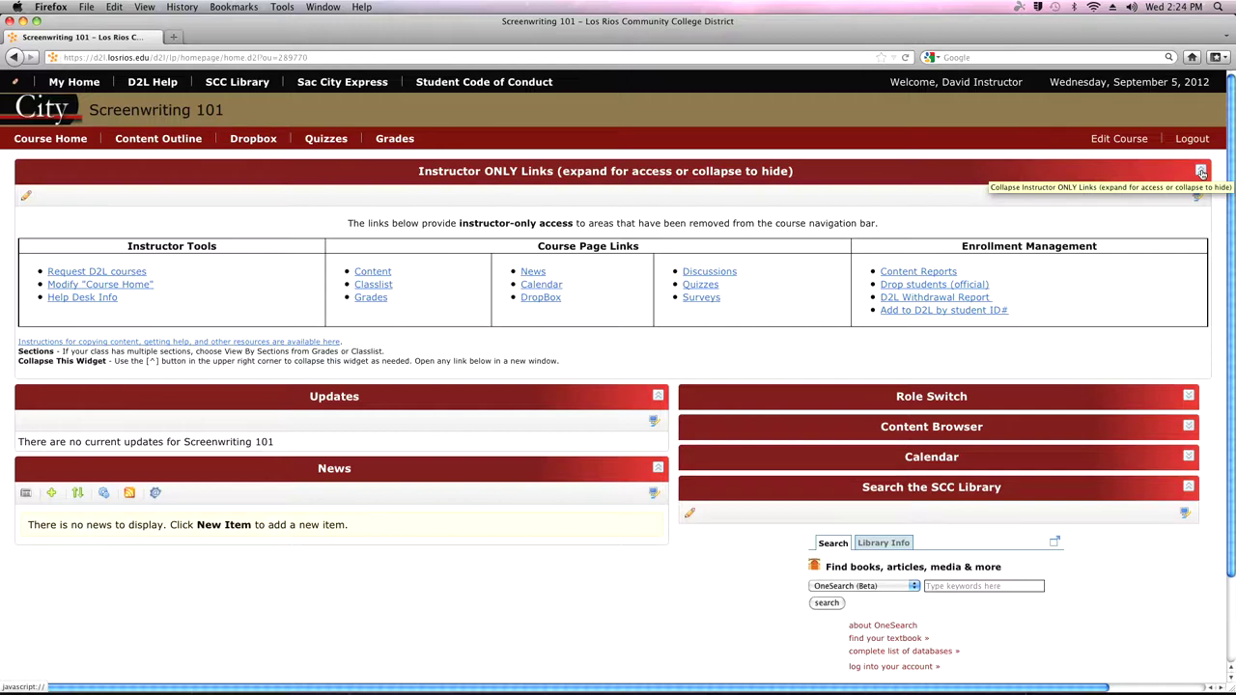
{"action": "left_click", "coordinate": [1202, 172]}
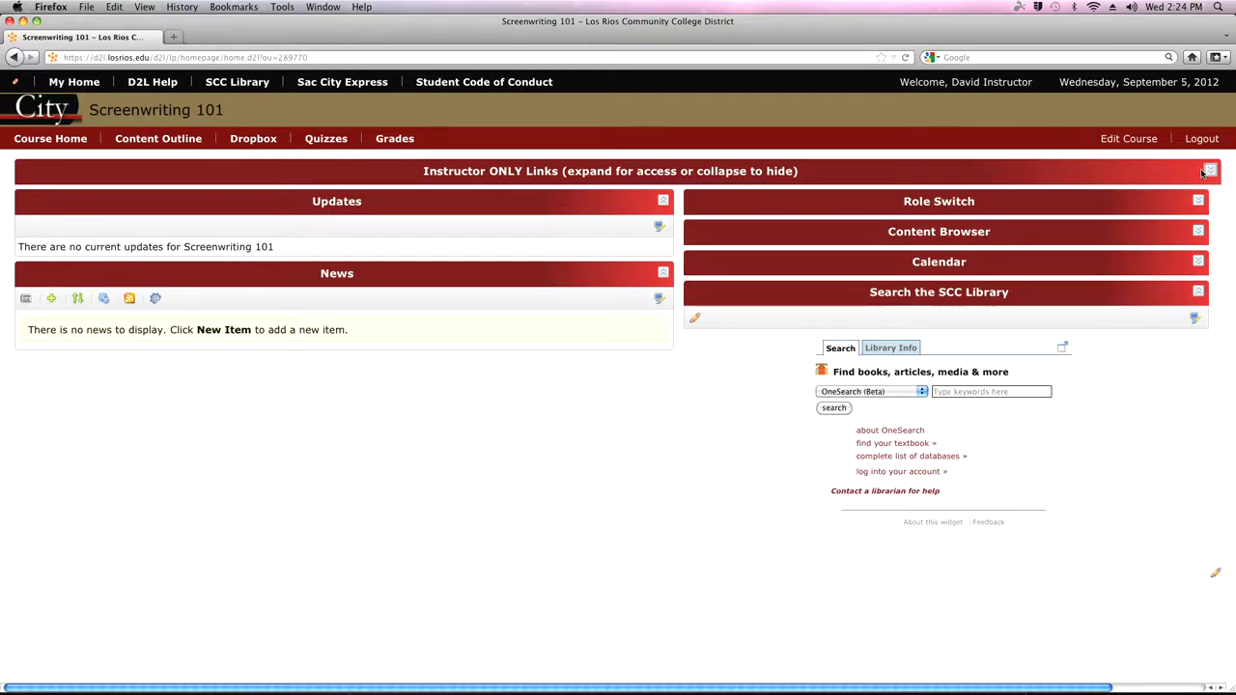
Expand the Role Switch widget and view the Current Role list without changing role.
{"action": "left_click", "coordinate": [1198, 202]}
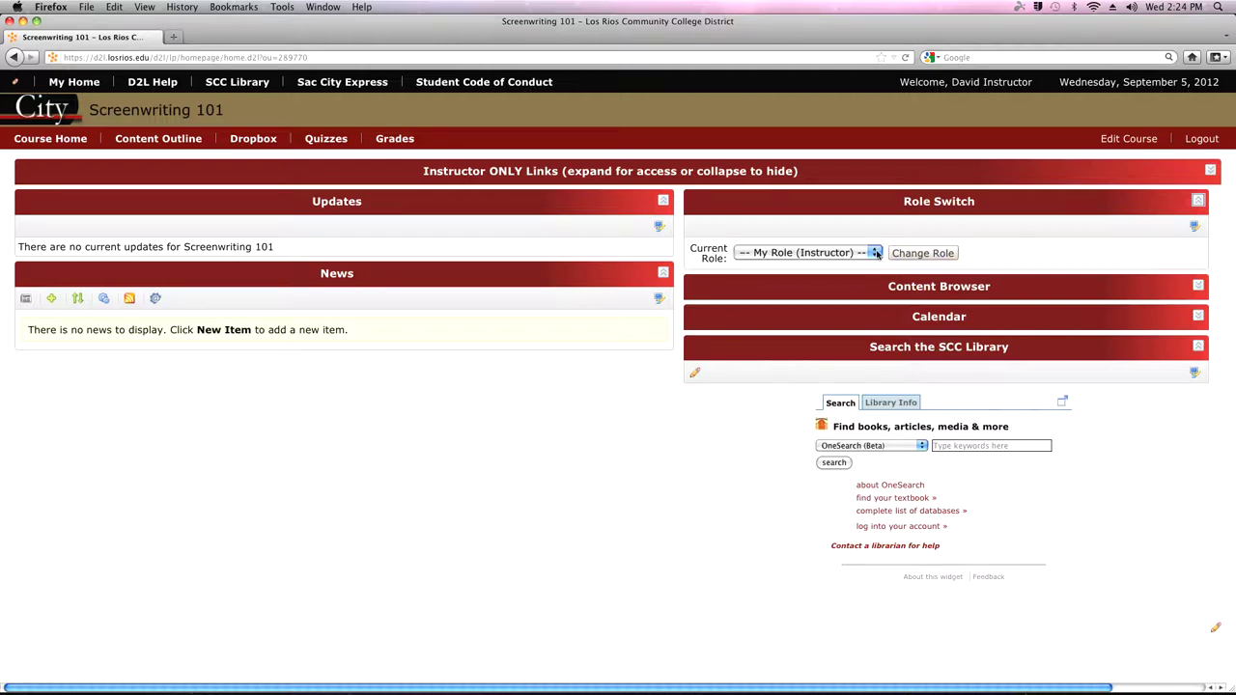
{"action": "left_click", "coordinate": [875, 253]}
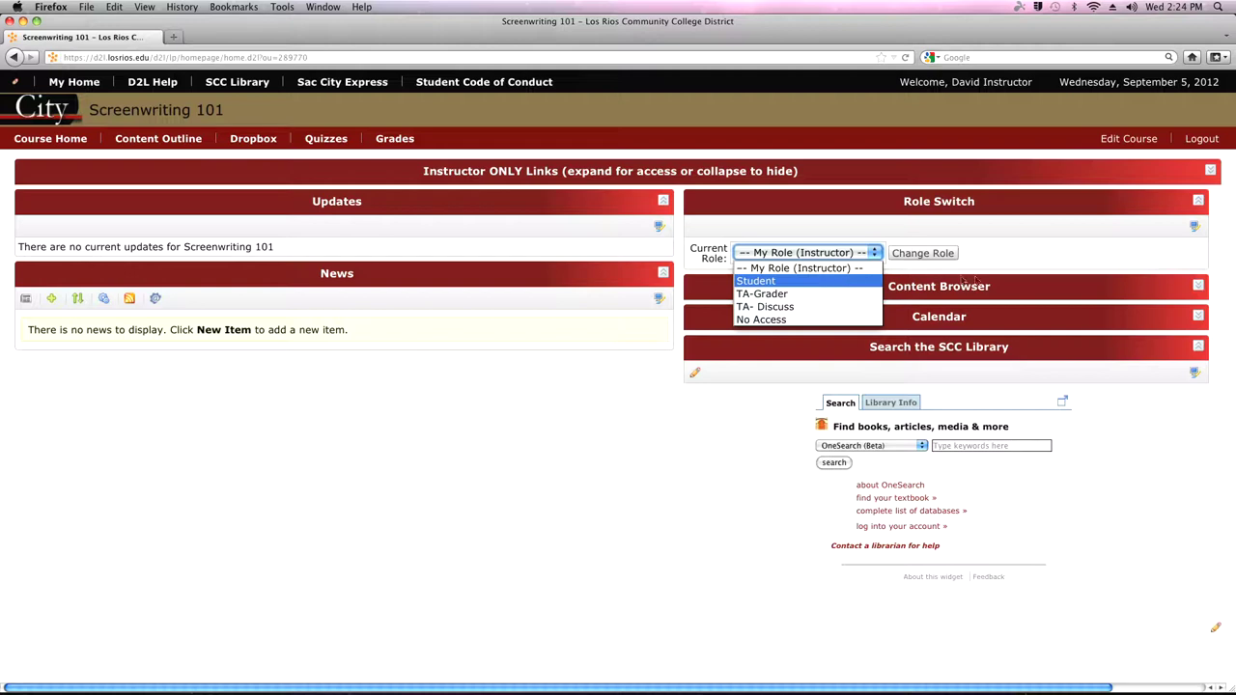
{"action": "left_click", "coordinate": [1197, 204]}
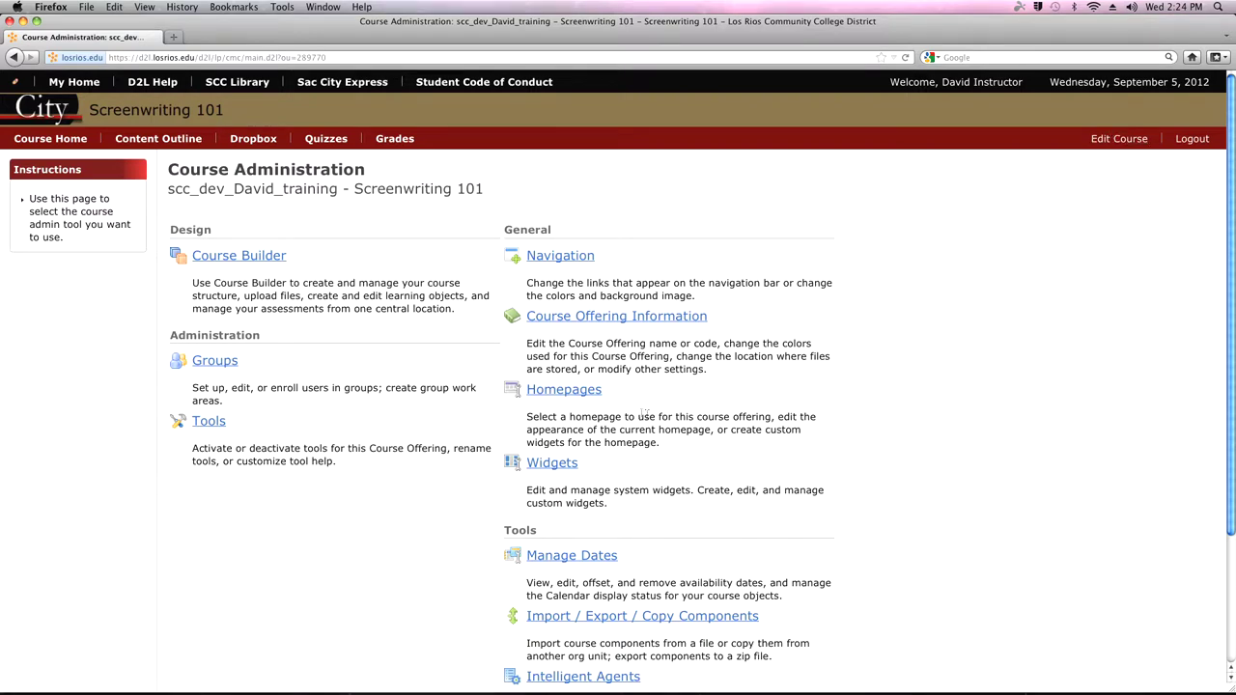
Go to Homepages and open the custom Screenwriting homepage's properties.
{"action": "left_click", "coordinate": [553, 394]}
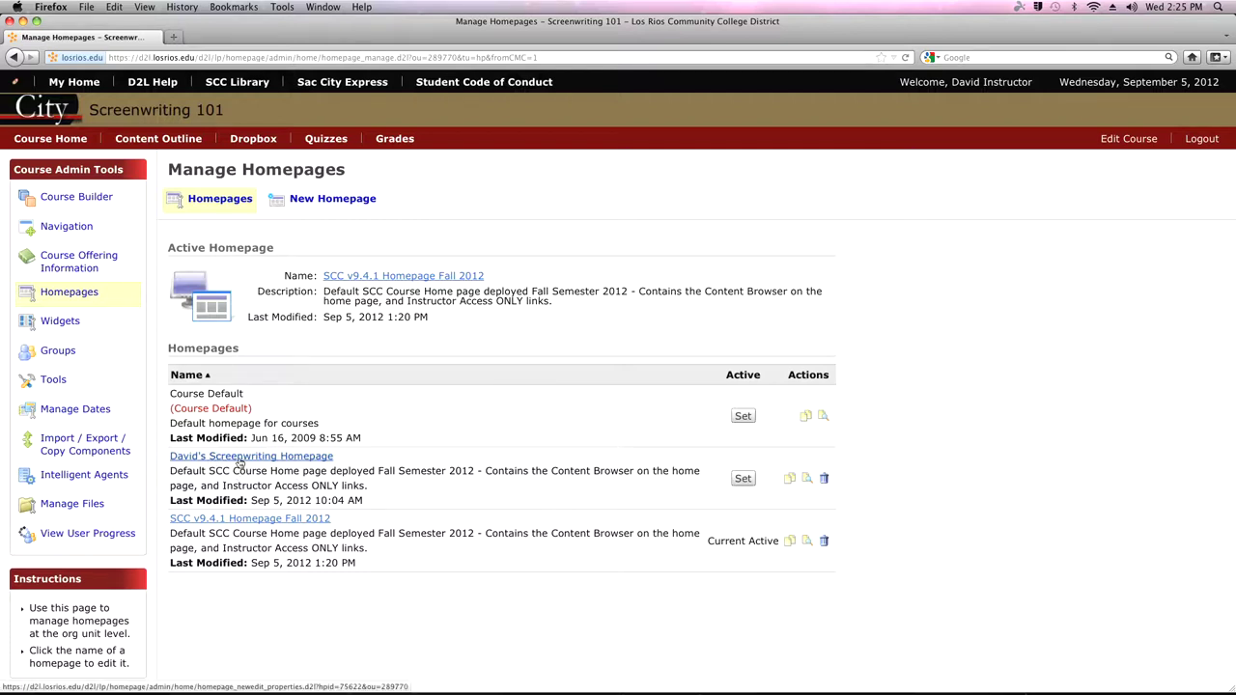
{"action": "left_click", "coordinate": [239, 460]}
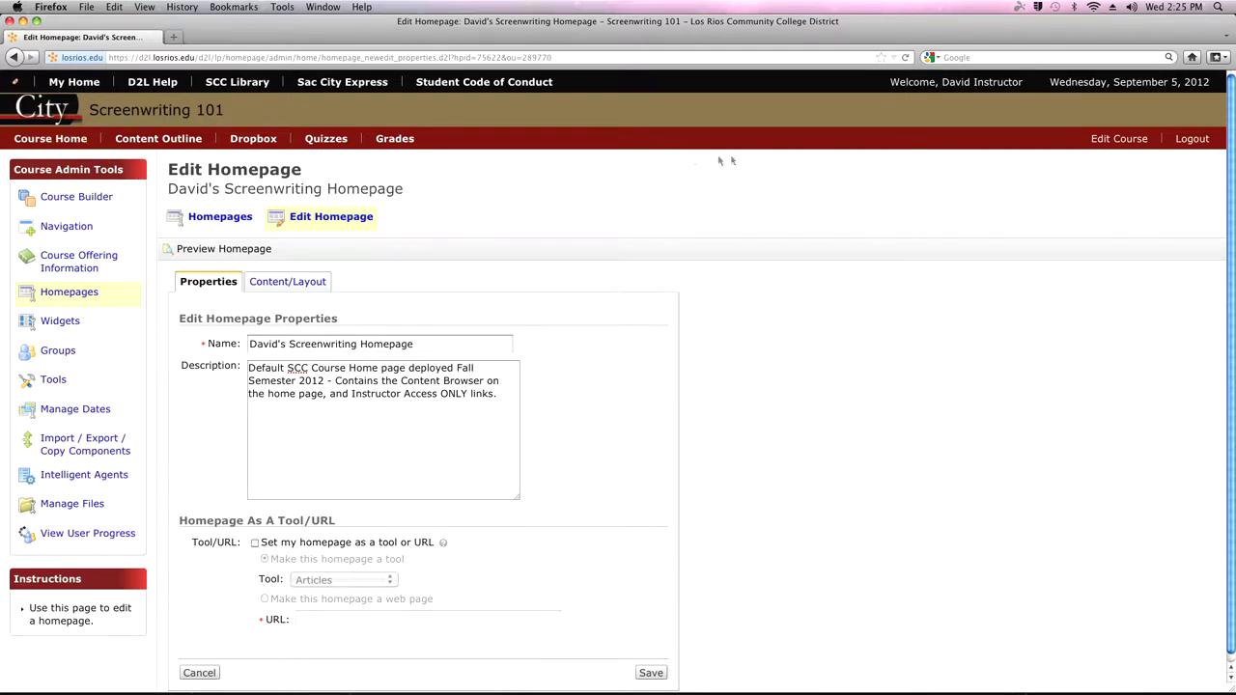
Go back through Edit Course to the Manage Homepages list.
{"action": "left_click", "coordinate": [1121, 139]}
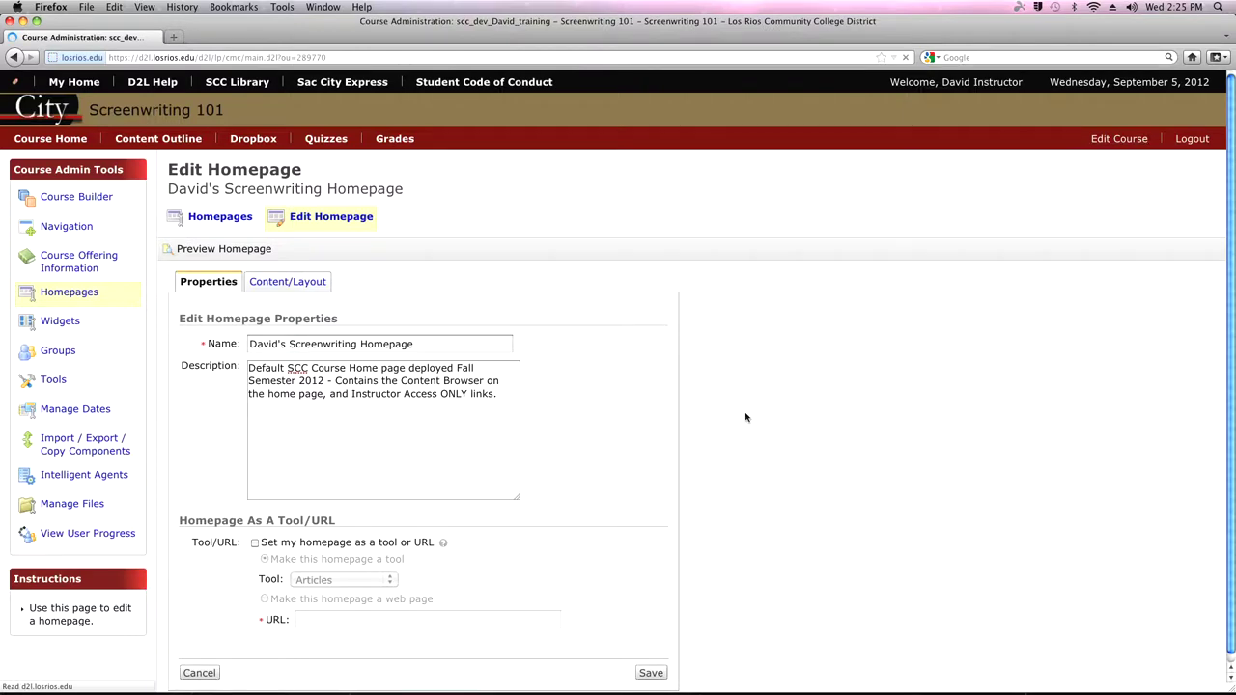
{"action": "left_click", "coordinate": [580, 394]}
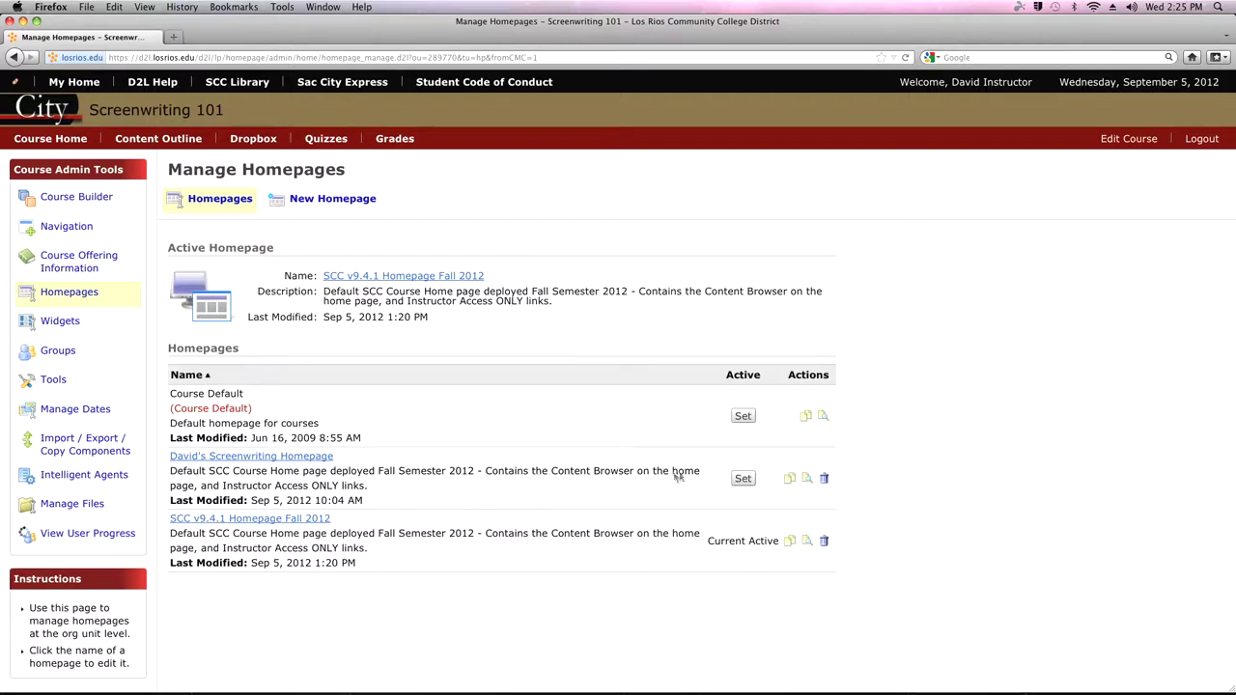
Set the custom Screenwriting homepage as active, confirm, and return to Course Home.
{"action": "left_click", "coordinate": [743, 479]}
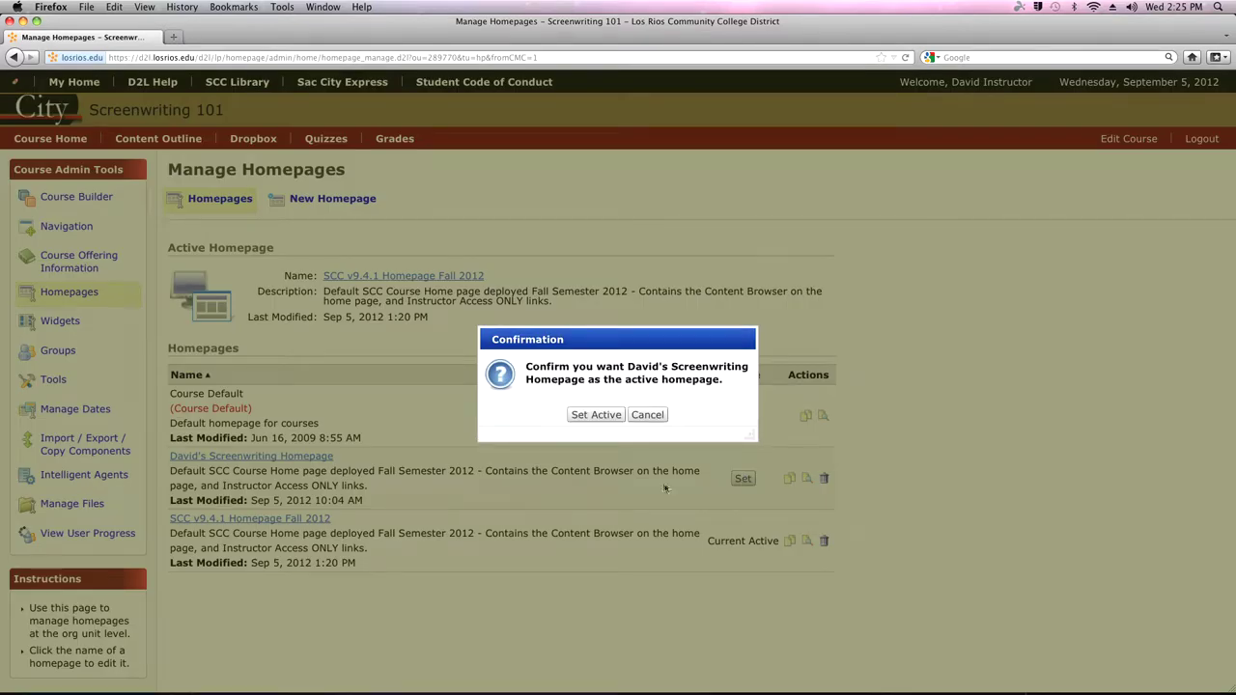
{"action": "left_click", "coordinate": [598, 416]}
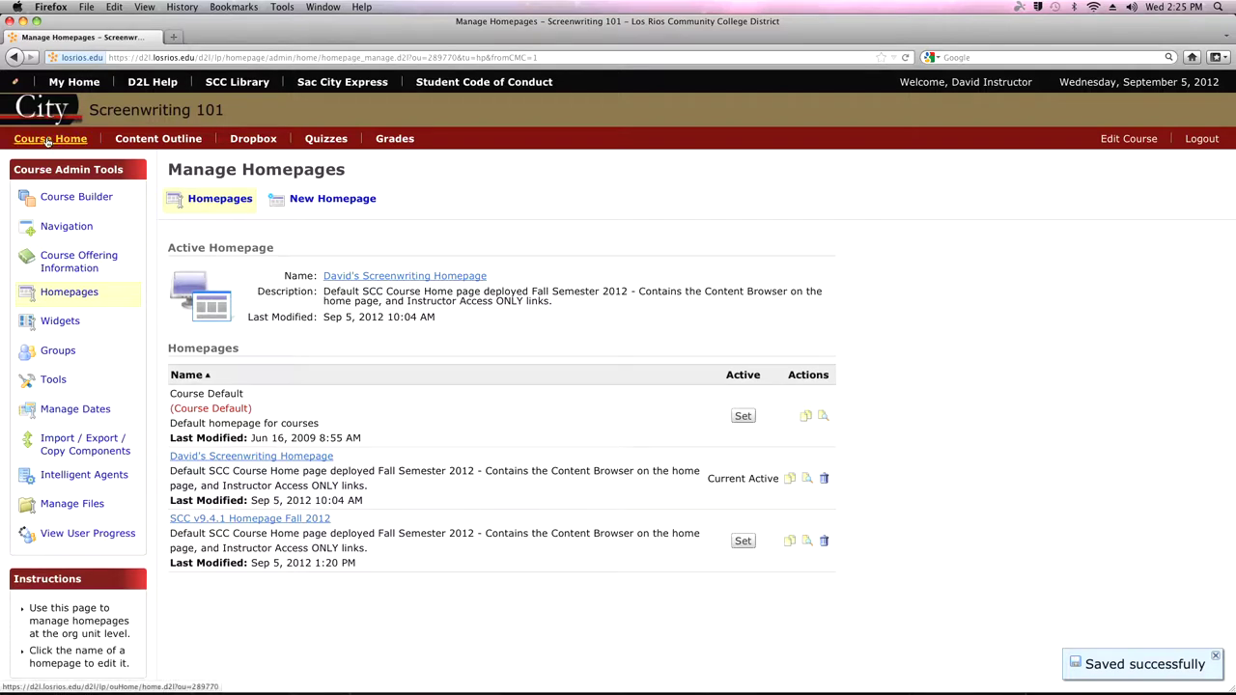
{"action": "left_click", "coordinate": [46, 139]}
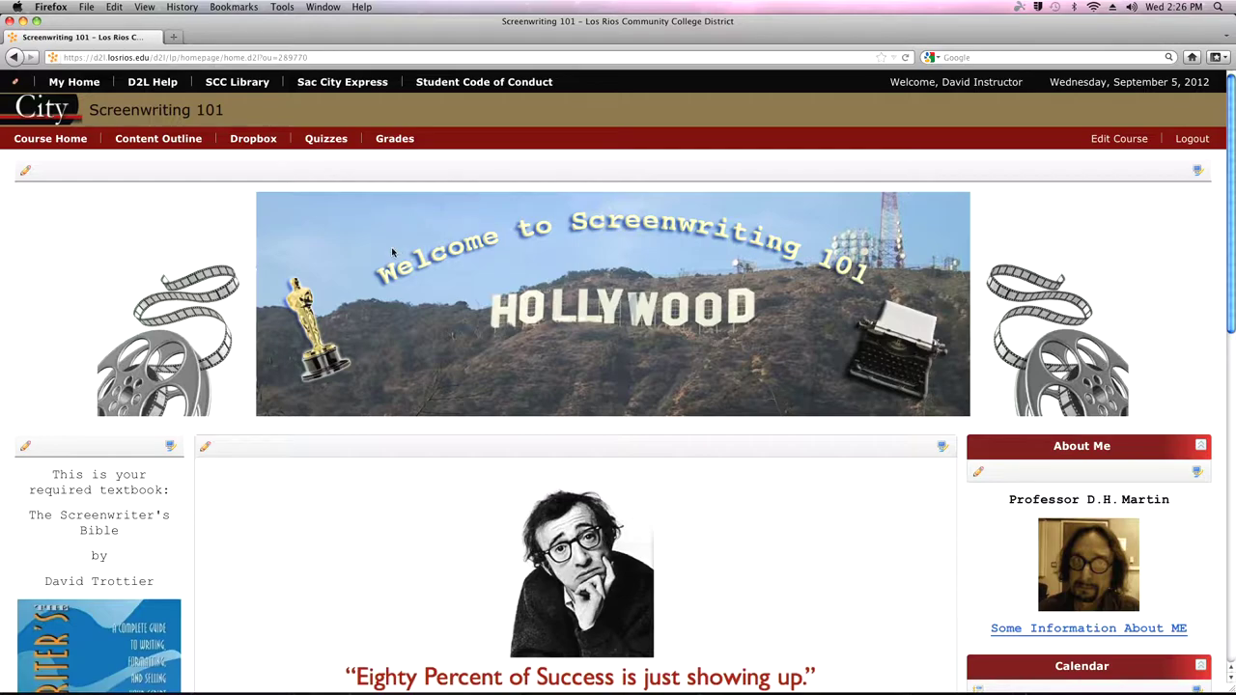
Review the Hollywood-banner course home and open the textbook's Amazon buy link.
{"action": "scroll", "coordinate": [392, 253], "scroll_direction": "down", "scroll_amount": 5}
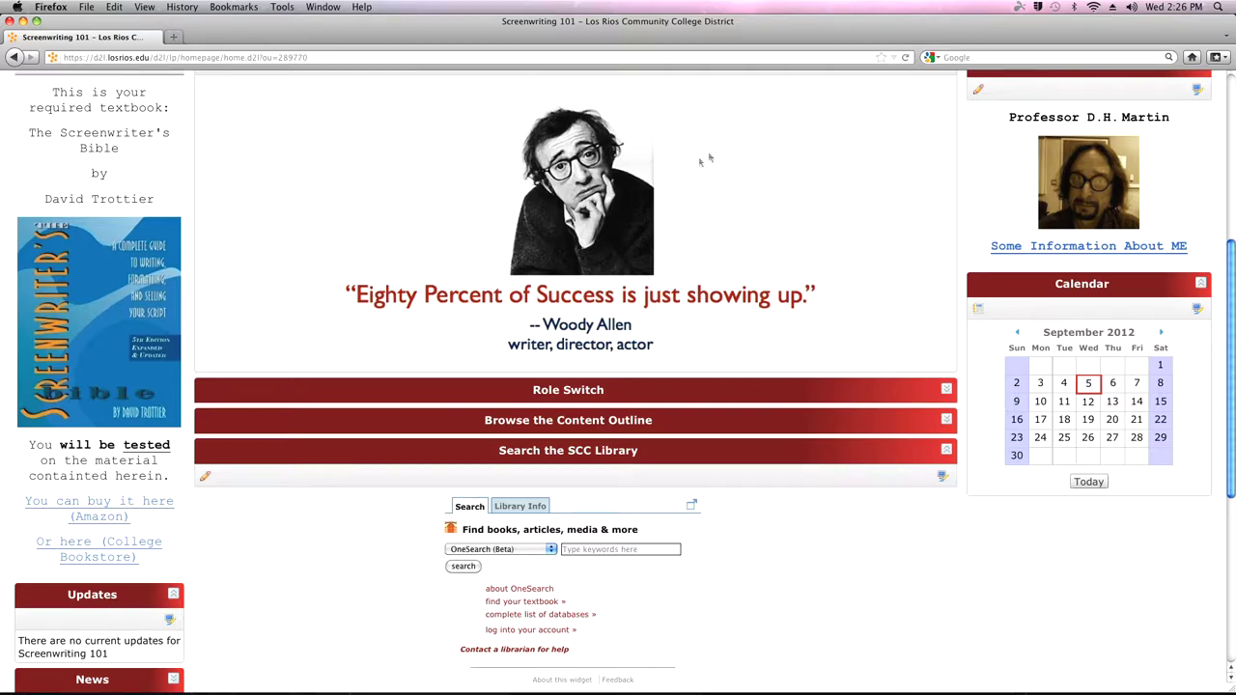
{"action": "scroll", "coordinate": [891, 264], "scroll_direction": "up", "scroll_amount": 5}
{"action": "scroll", "coordinate": [891, 261], "scroll_direction": "down", "scroll_amount": 2}
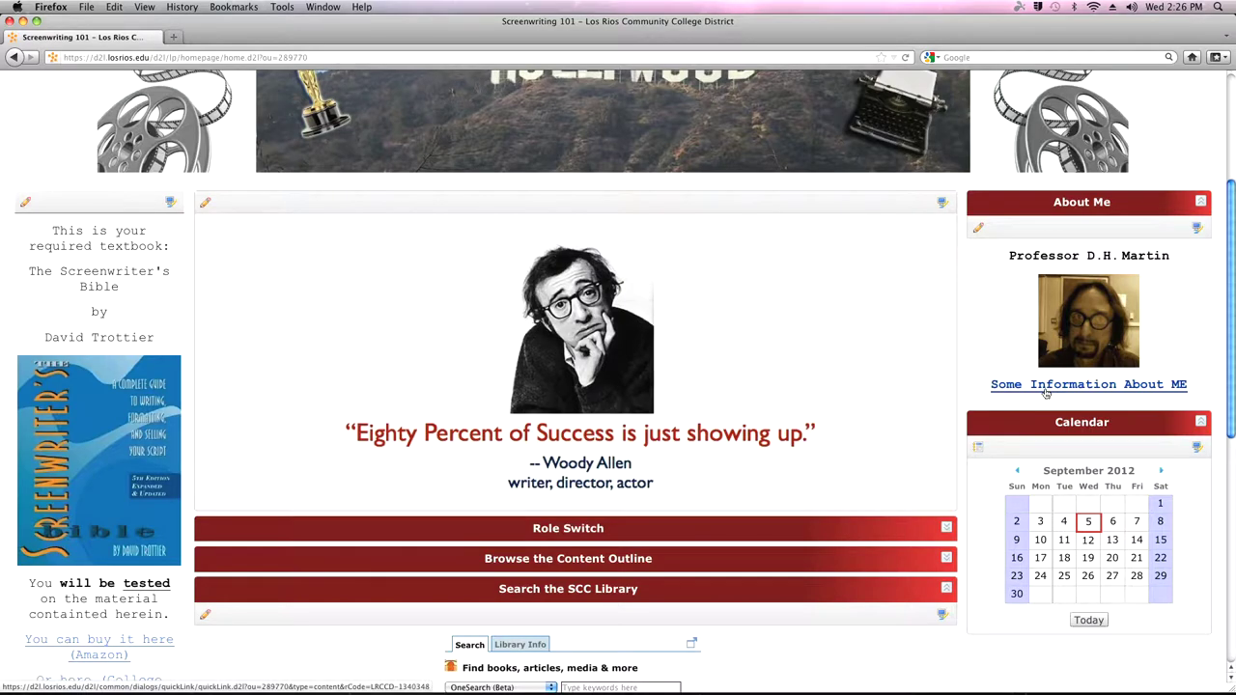
{"action": "scroll", "coordinate": [370, 306], "scroll_direction": "down", "scroll_amount": 5}
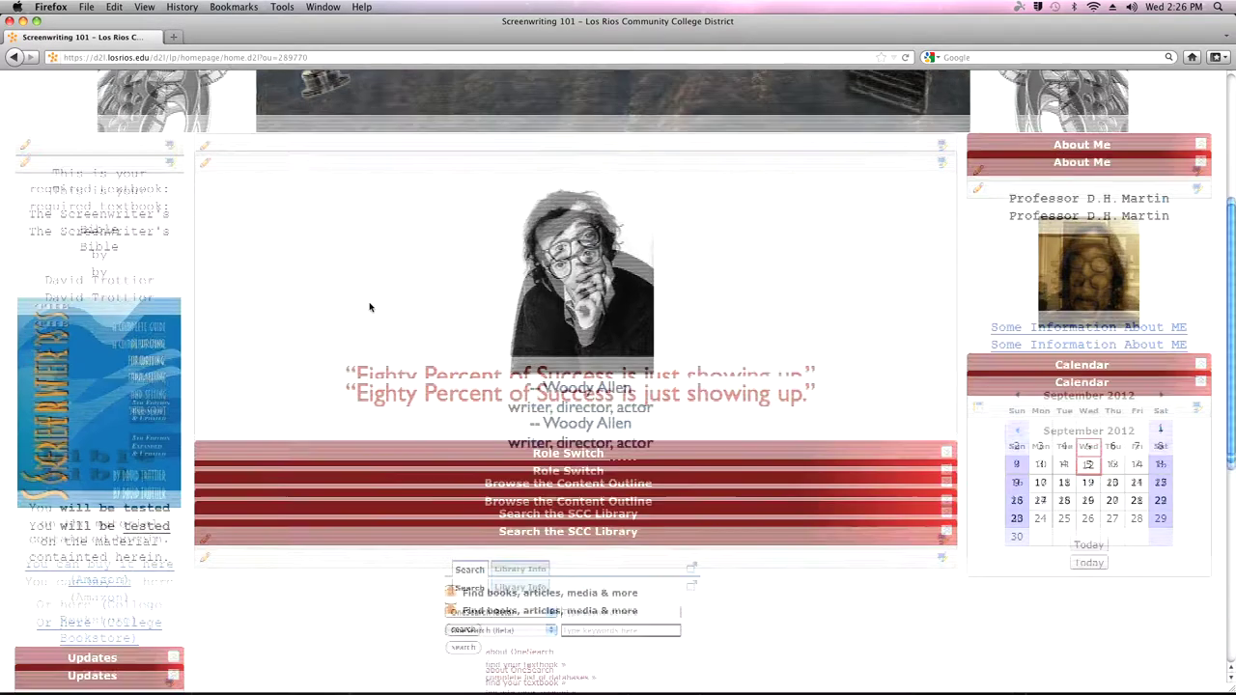
{"action": "scroll", "coordinate": [370, 306], "scroll_direction": "up", "scroll_amount": 2}
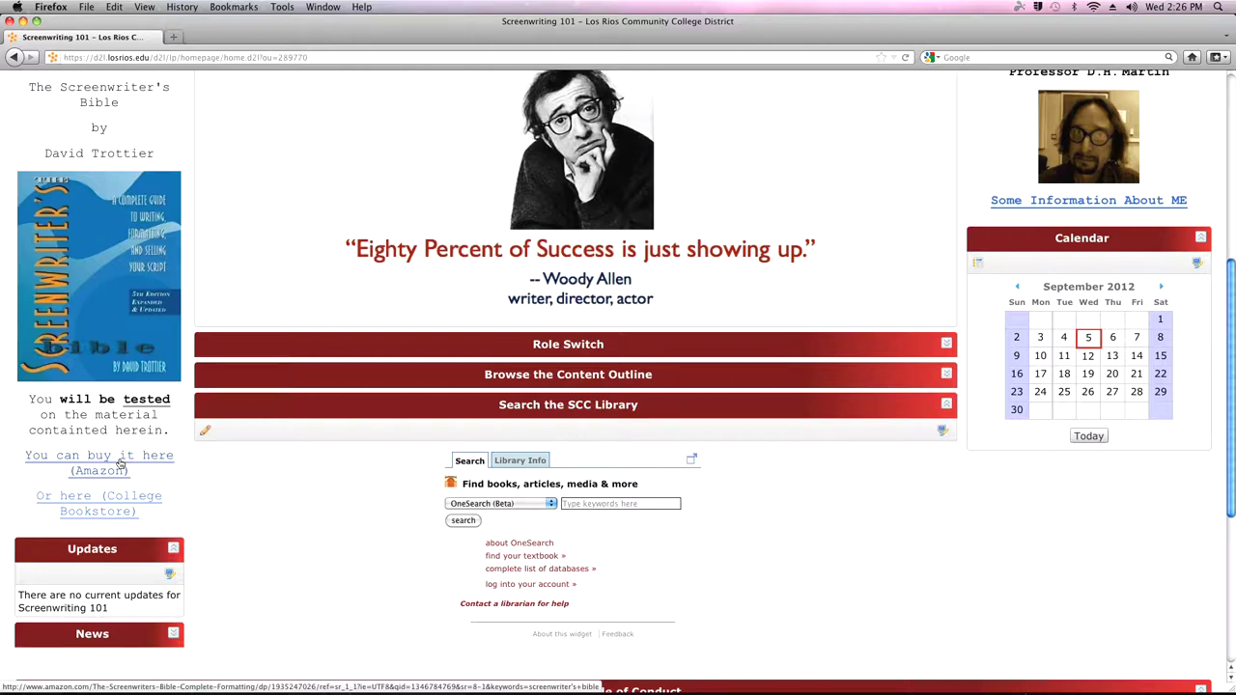
{"action": "left_click", "coordinate": [120, 465]}
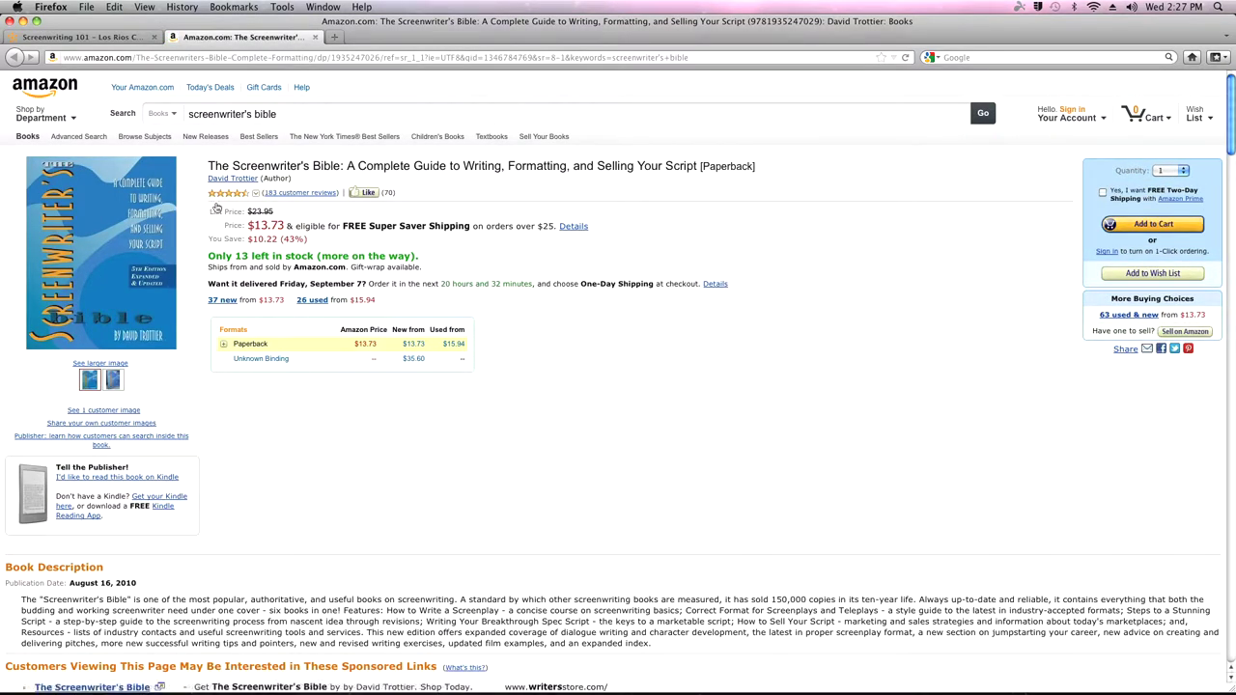
Close the Amazon textbook page, check the college bookstore textbook page, then close it too.
{"action": "left_click", "coordinate": [315, 38]}
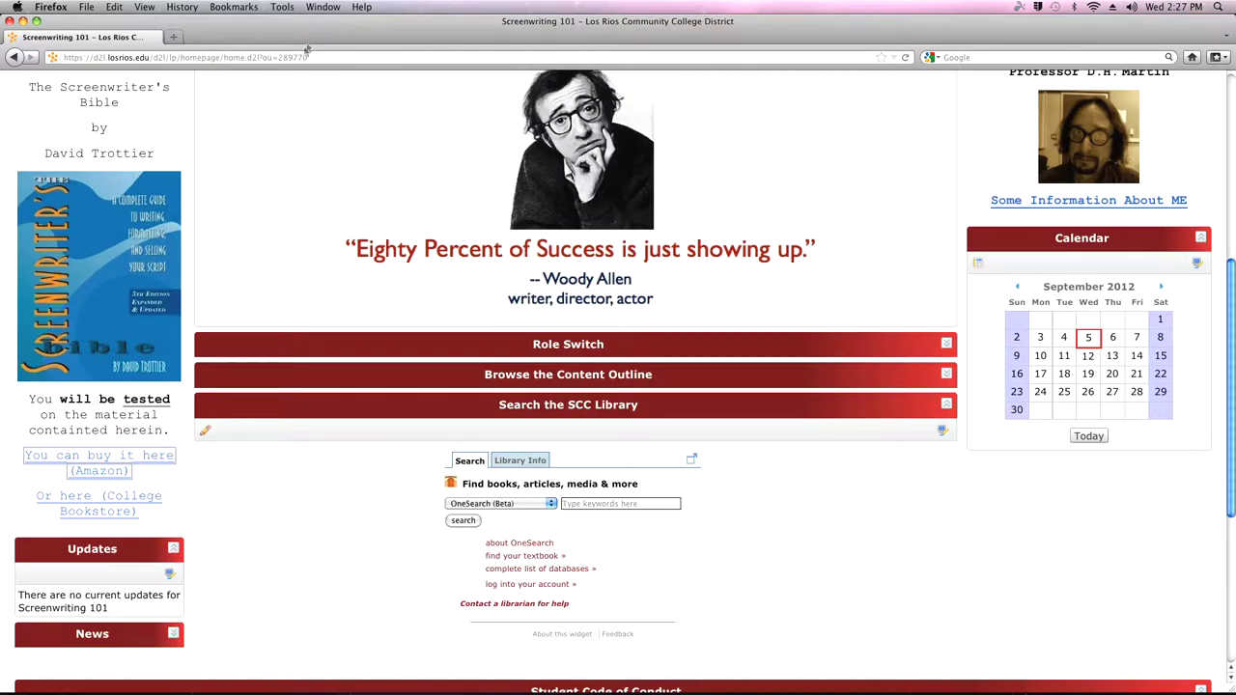
{"action": "left_click", "coordinate": [101, 505]}
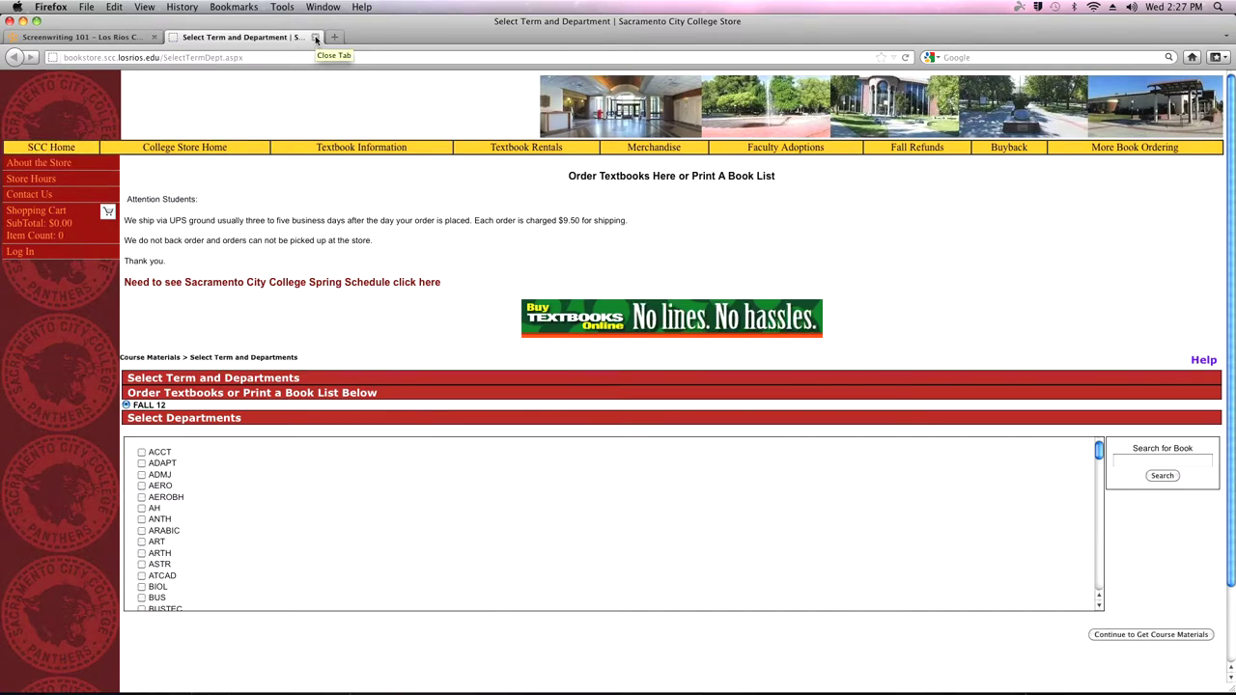
{"action": "left_click", "coordinate": [316, 38]}
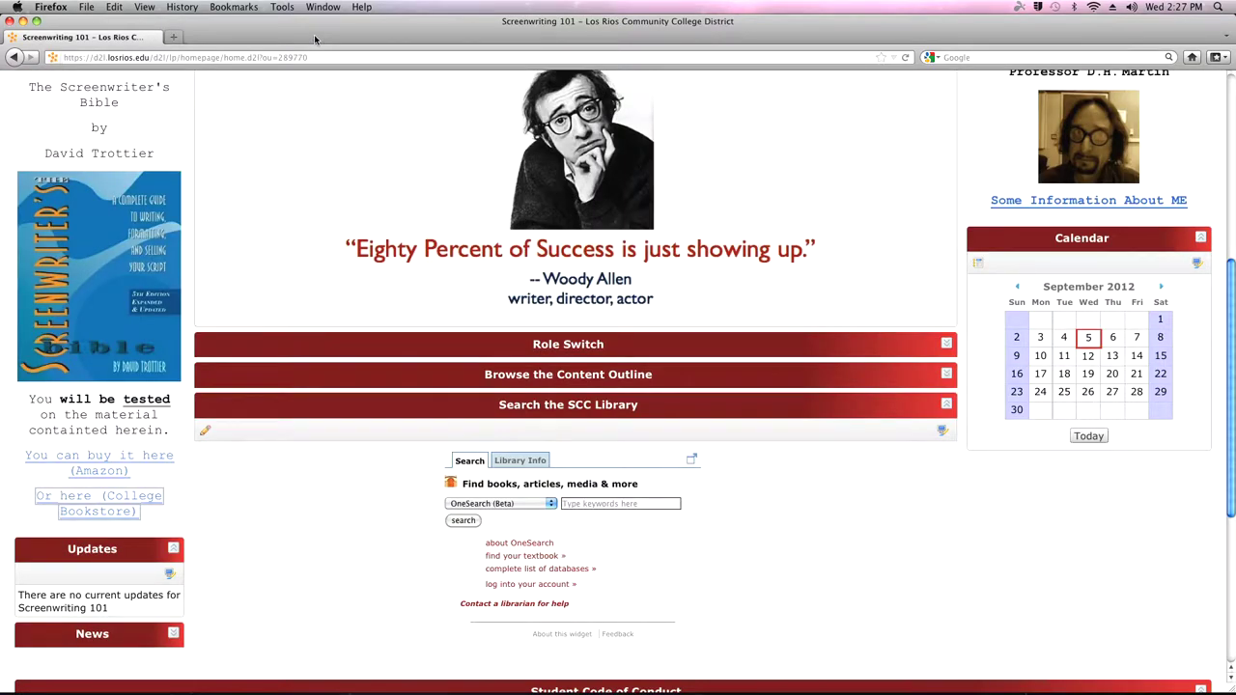
{"action": "scroll", "coordinate": [638, 255], "scroll_direction": "up", "scroll_amount": 5}
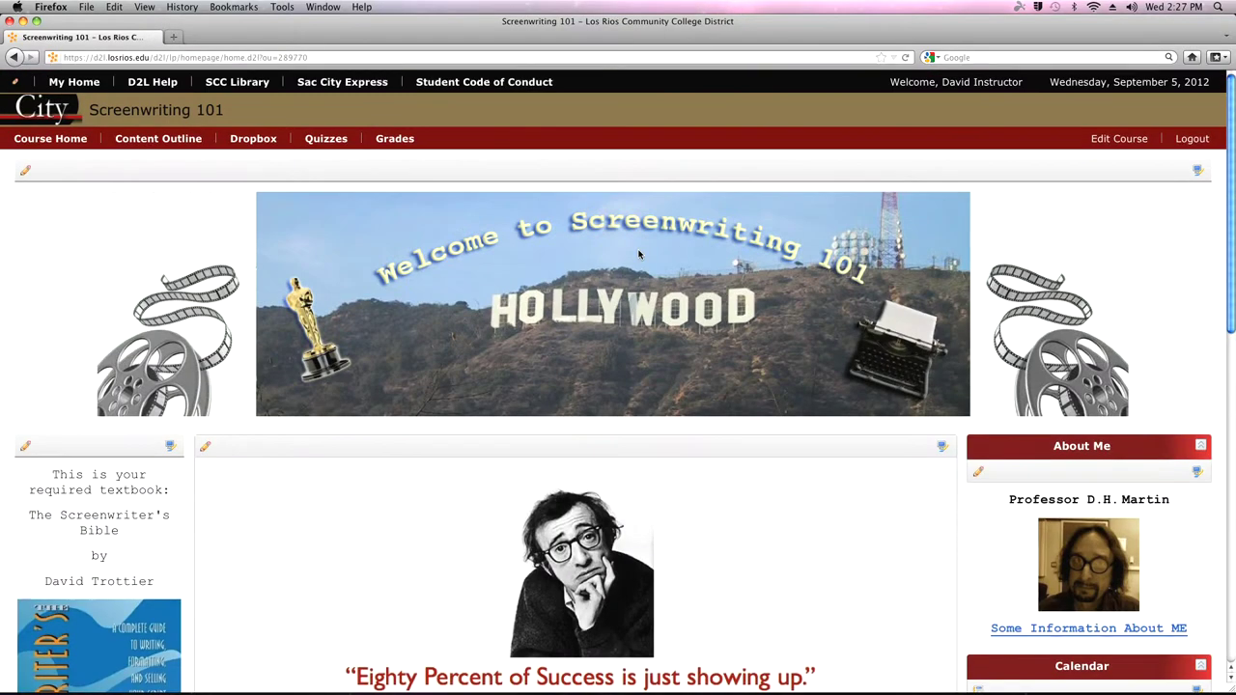
Switch the course view to the Student role using the Role Switch widget.
{"action": "scroll", "coordinate": [639, 255], "scroll_direction": "down", "scroll_amount": 3}
{"action": "scroll", "coordinate": [640, 255], "scroll_direction": "up", "scroll_amount": 2}
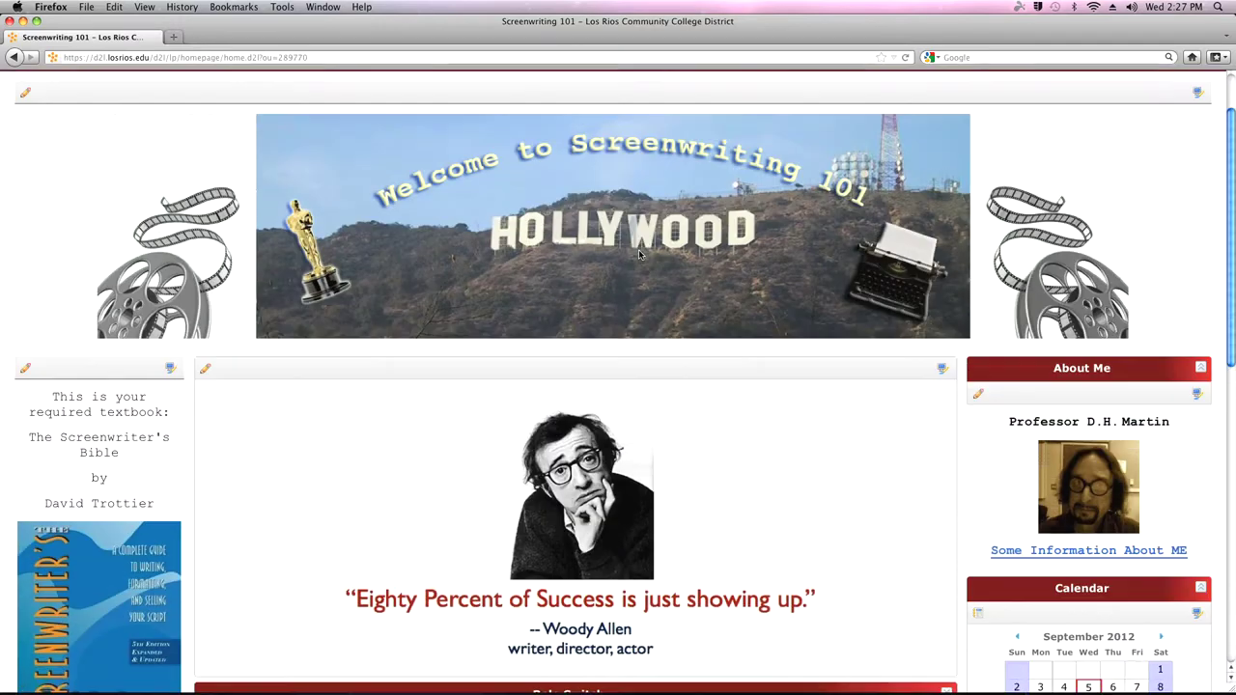
{"action": "scroll", "coordinate": [884, 342], "scroll_direction": "down", "scroll_amount": 4}
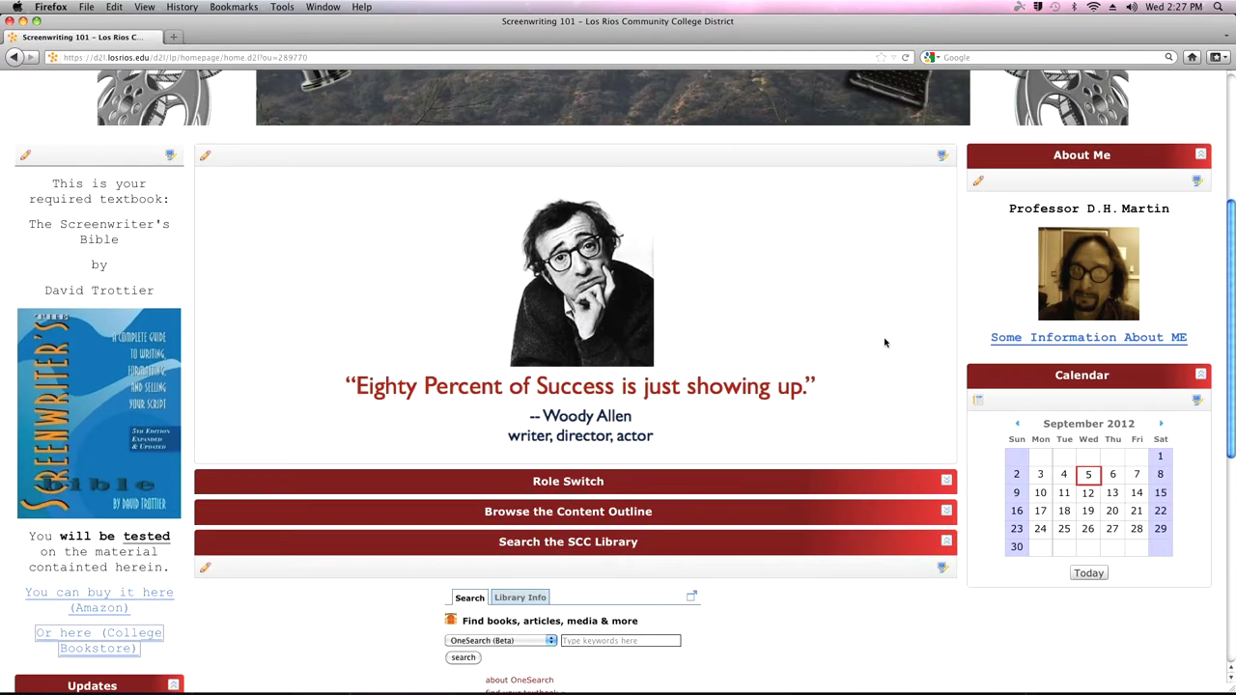
{"action": "left_click", "coordinate": [947, 473]}
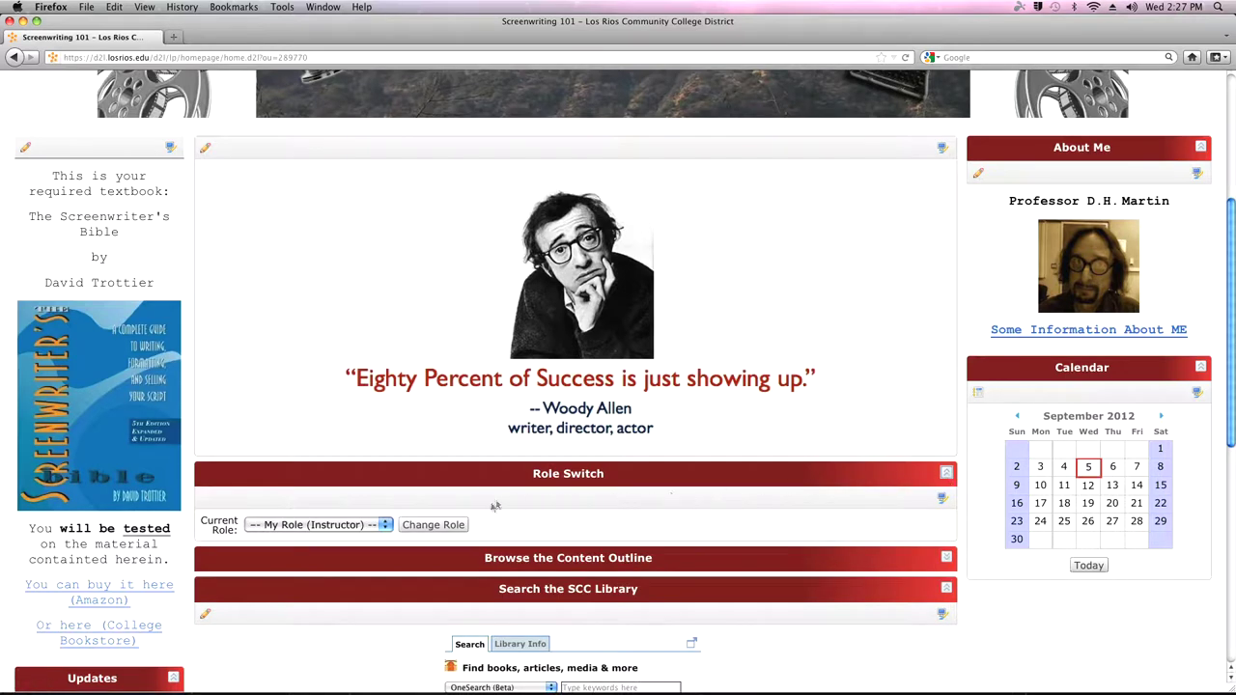
{"action": "left_click", "coordinate": [386, 525]}
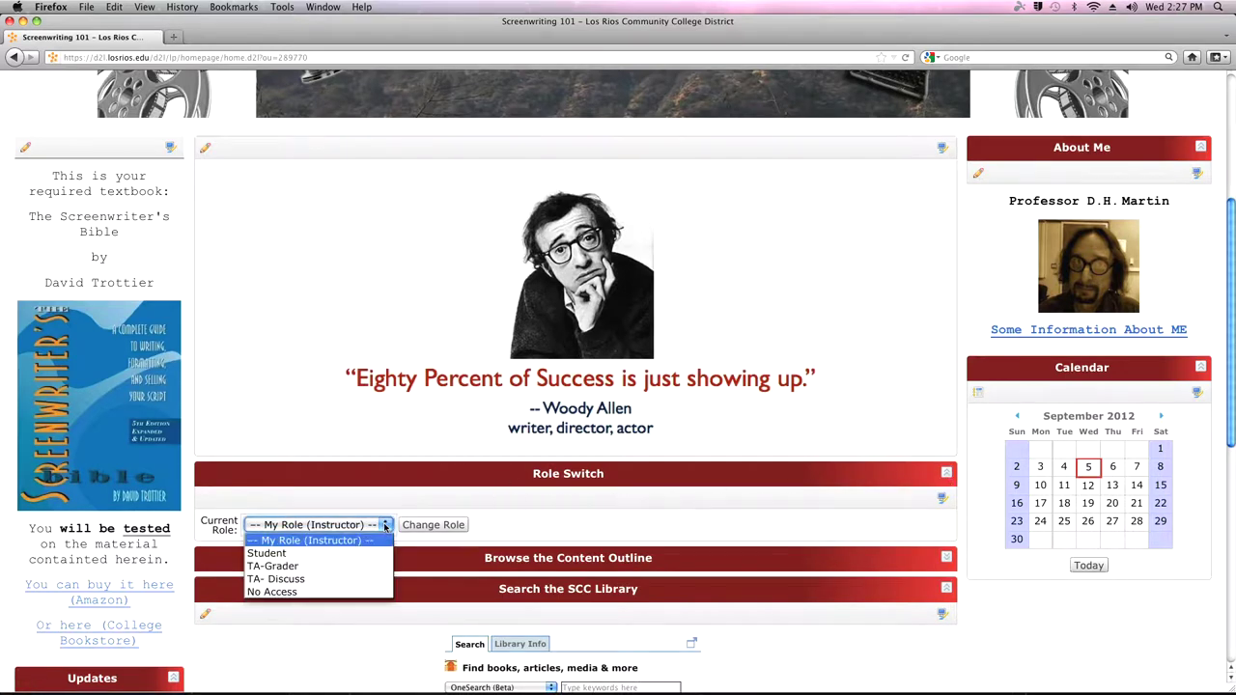
{"action": "left_click", "coordinate": [342, 555]}
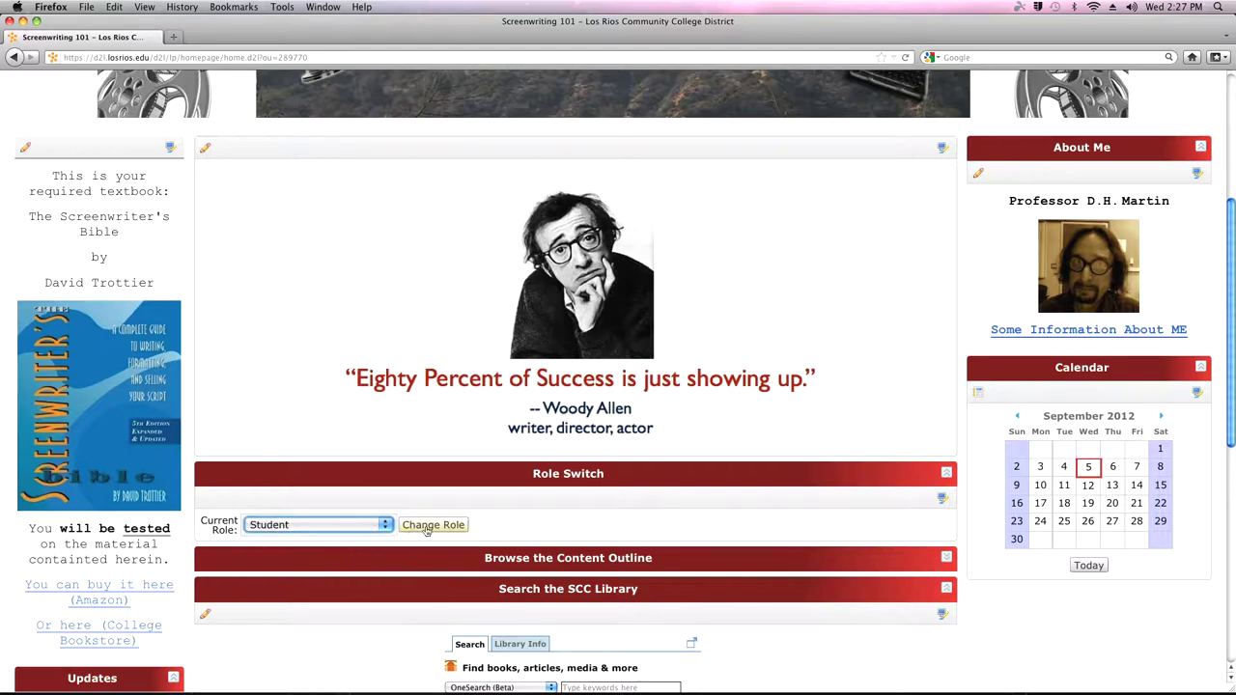
{"action": "left_click", "coordinate": [431, 525]}
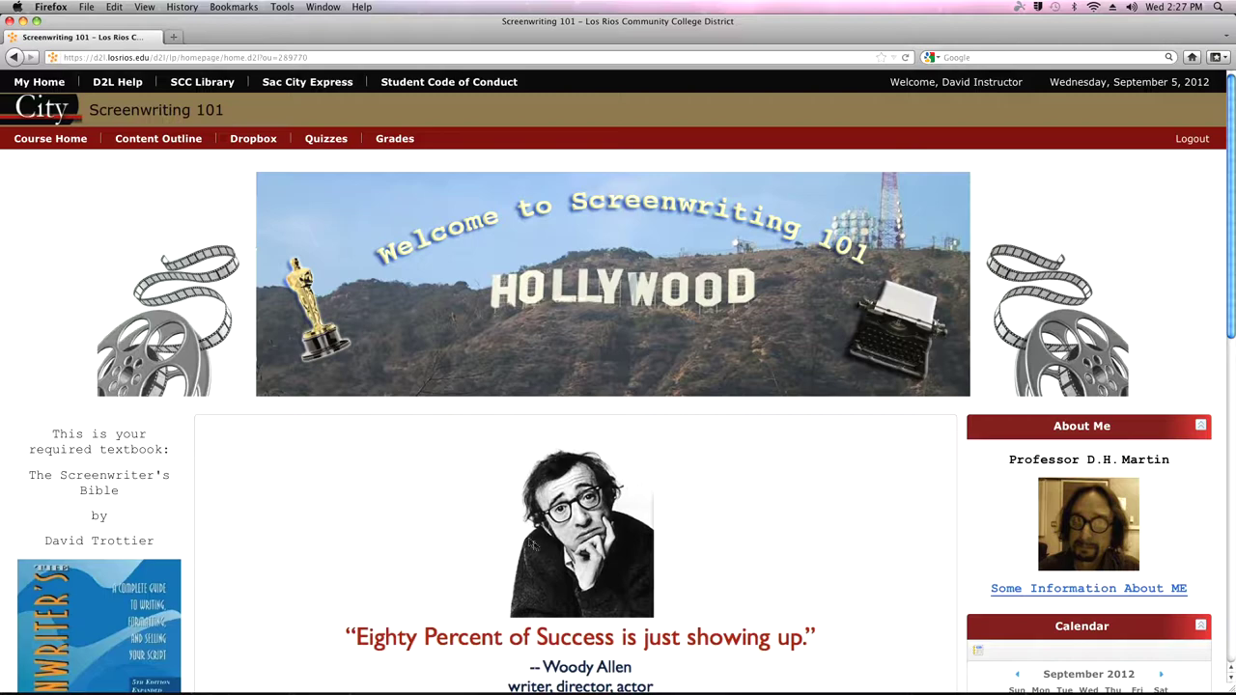
Review the homepage as a Student, then switch back to the Instructor role.
{"action": "scroll", "coordinate": [513, 544], "scroll_direction": "down", "scroll_amount": 5}
{"action": "scroll", "coordinate": [544, 543], "scroll_direction": "up", "scroll_amount": 4}
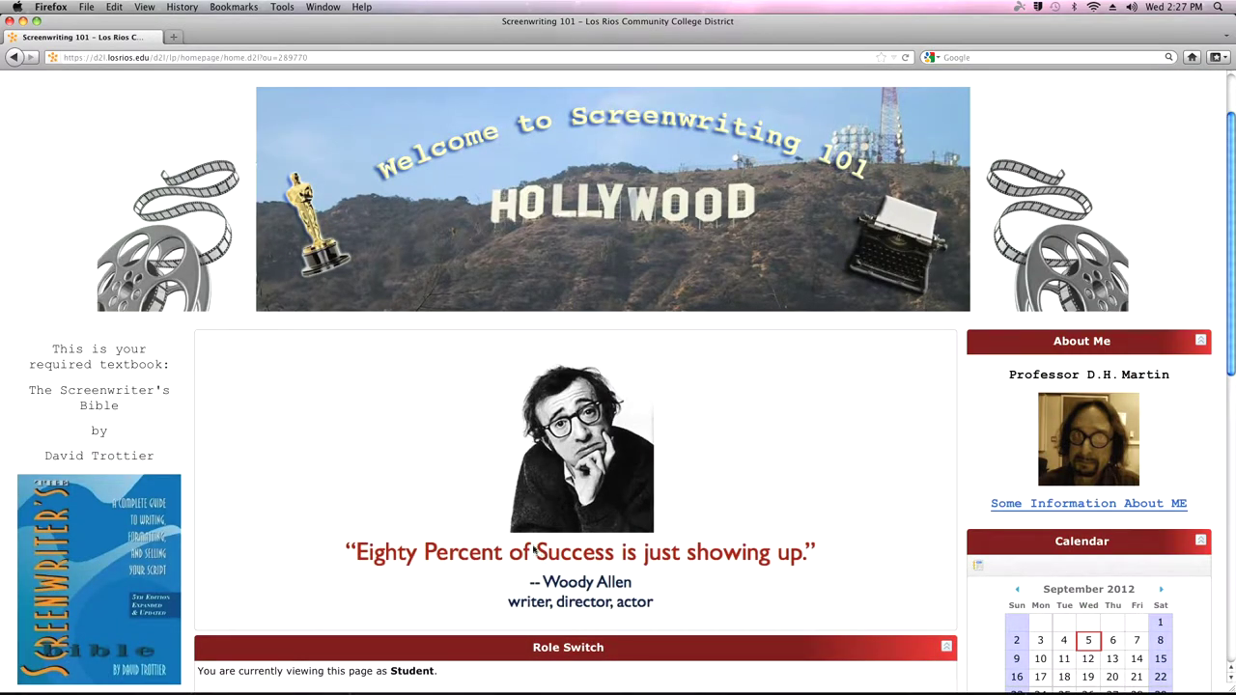
{"action": "scroll", "coordinate": [525, 527], "scroll_direction": "up", "scroll_amount": 2}
{"action": "scroll", "coordinate": [521, 526], "scroll_direction": "down", "scroll_amount": 2}
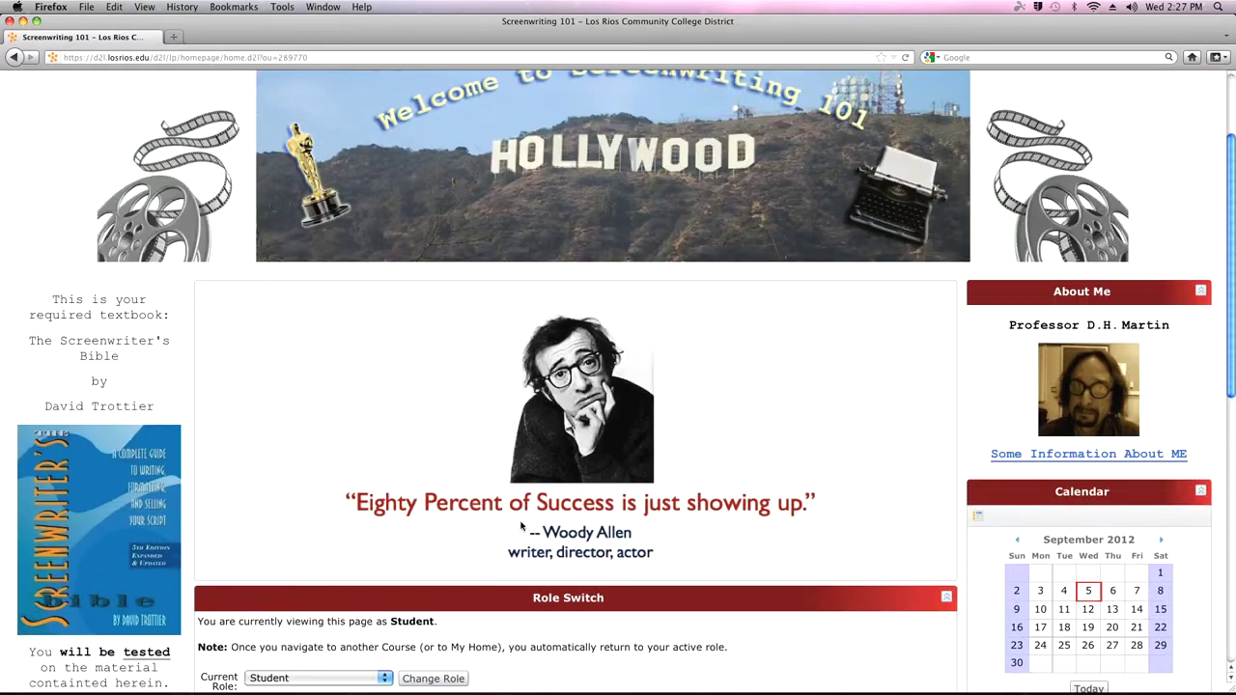
{"action": "scroll", "coordinate": [521, 527], "scroll_direction": "up", "scroll_amount": 2}
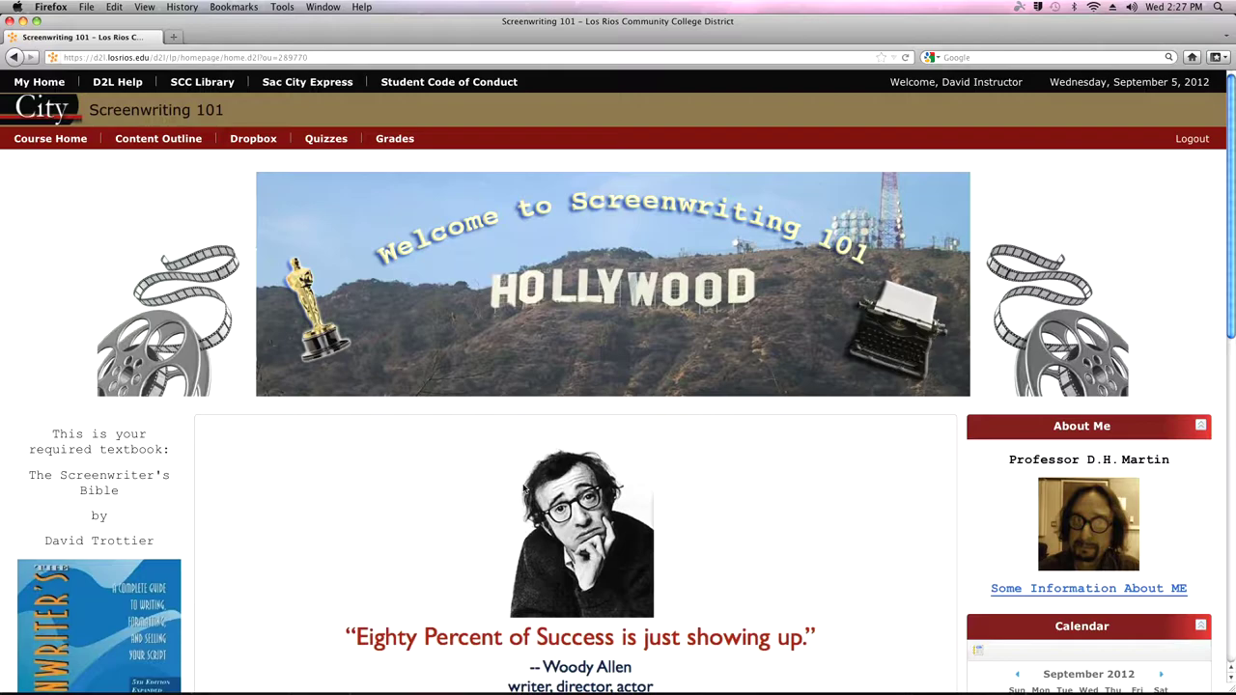
{"action": "scroll", "coordinate": [518, 466], "scroll_direction": "down", "scroll_amount": 2}
{"action": "scroll", "coordinate": [517, 466], "scroll_direction": "down", "scroll_amount": 3}
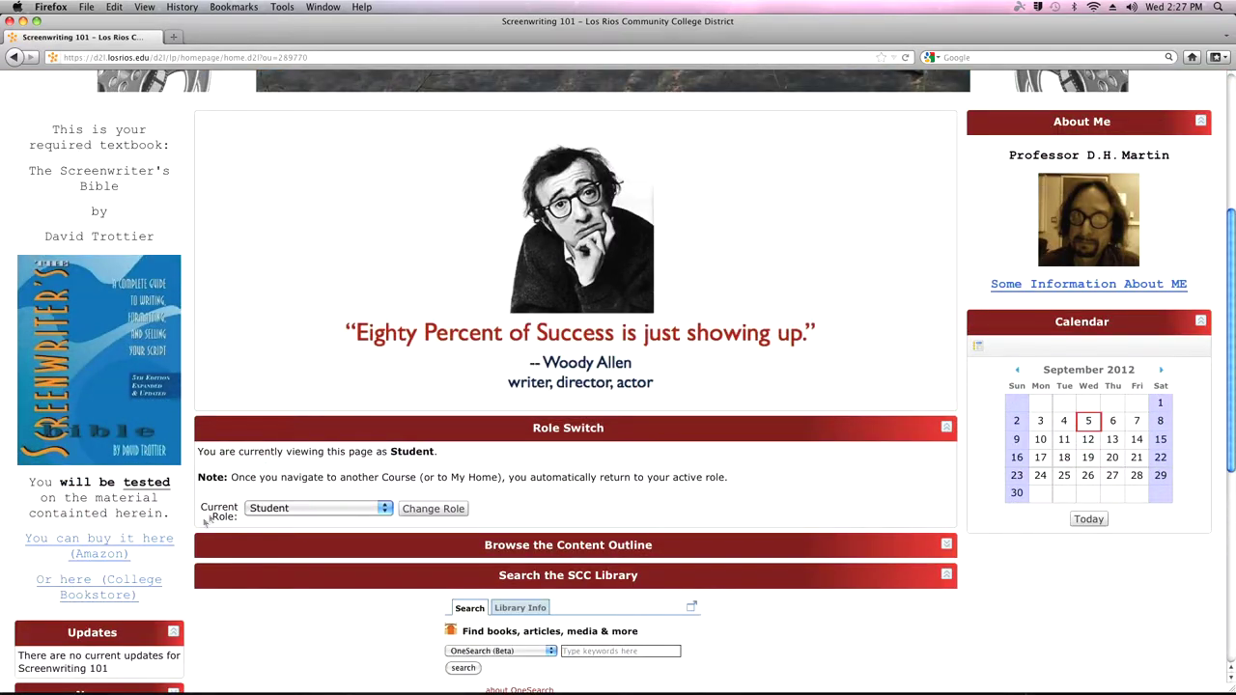
{"action": "scroll", "coordinate": [255, 406], "scroll_direction": "up", "scroll_amount": 5}
{"action": "scroll", "coordinate": [268, 358], "scroll_direction": "down", "scroll_amount": 5}
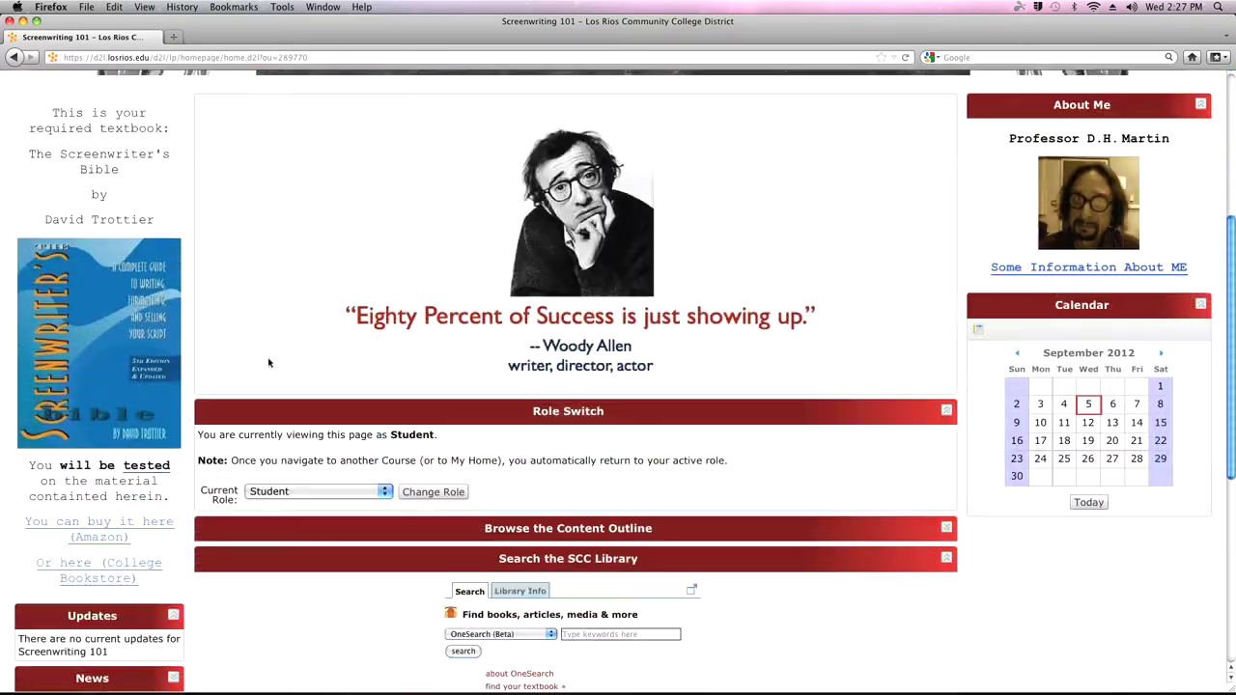
{"action": "left_click", "coordinate": [382, 470]}
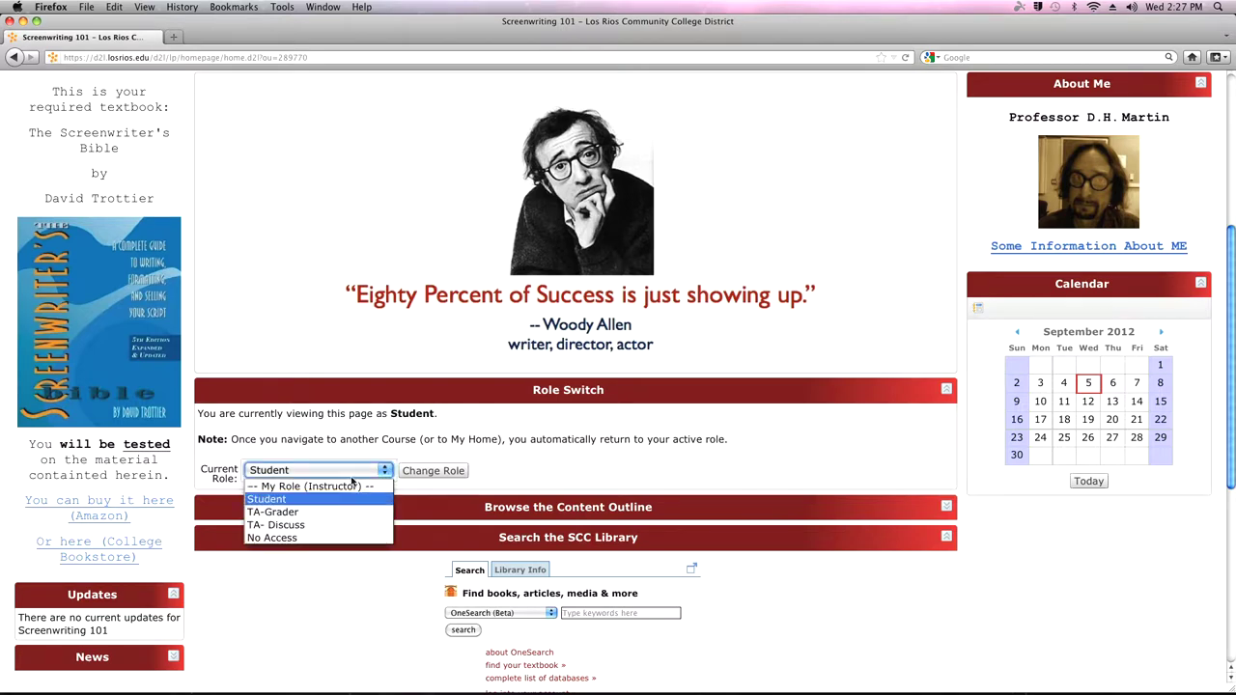
{"action": "left_click", "coordinate": [318, 487]}
{"action": "left_click", "coordinate": [409, 473]}
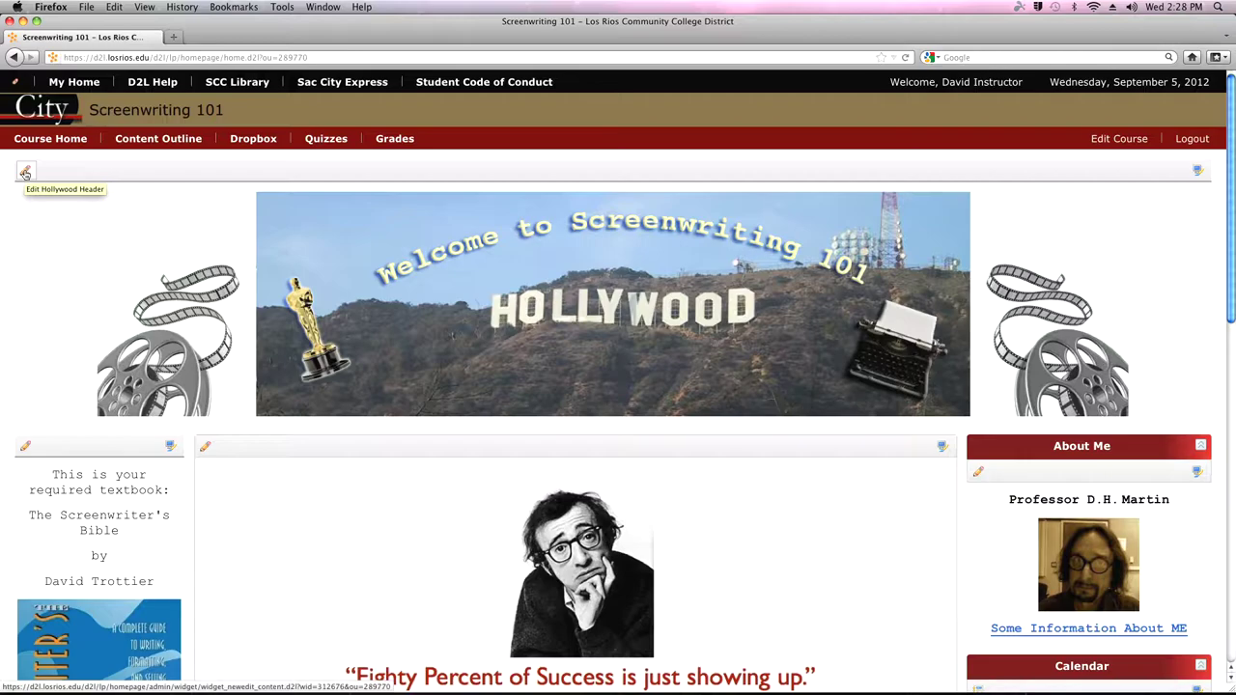
{"action": "scroll", "coordinate": [25, 172], "scroll_direction": "down", "scroll_amount": 5}
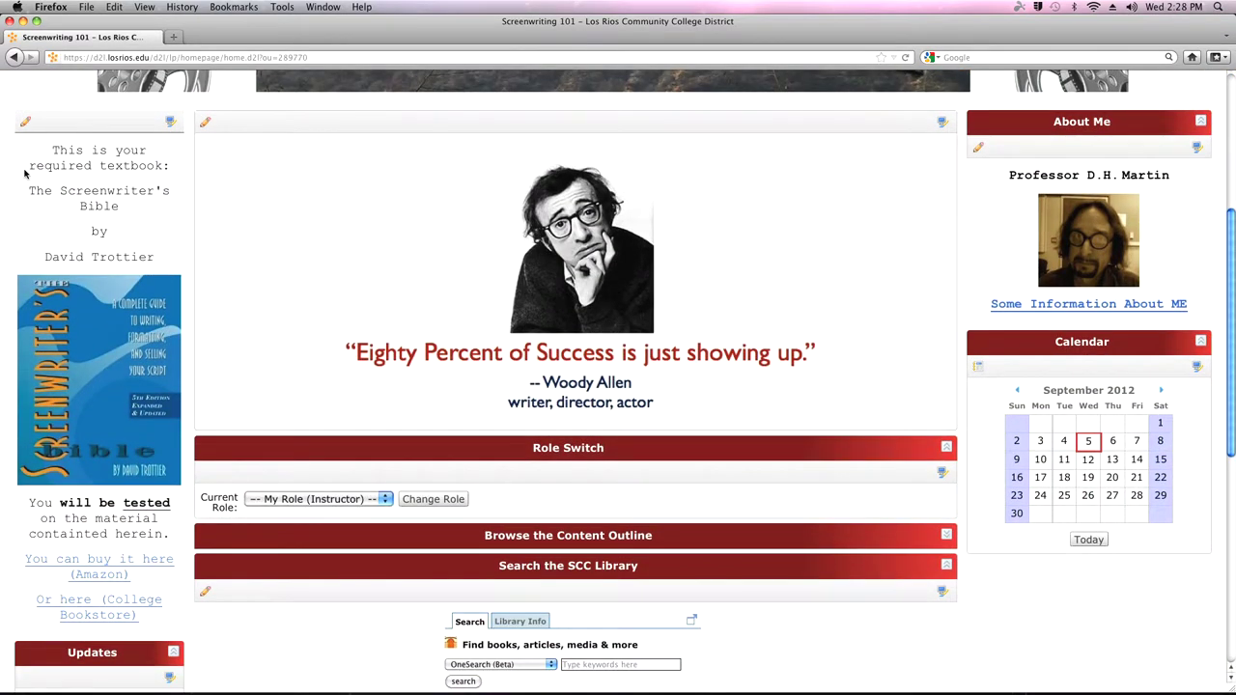
{"action": "scroll", "coordinate": [410, 283], "scroll_direction": "up", "scroll_amount": 4}
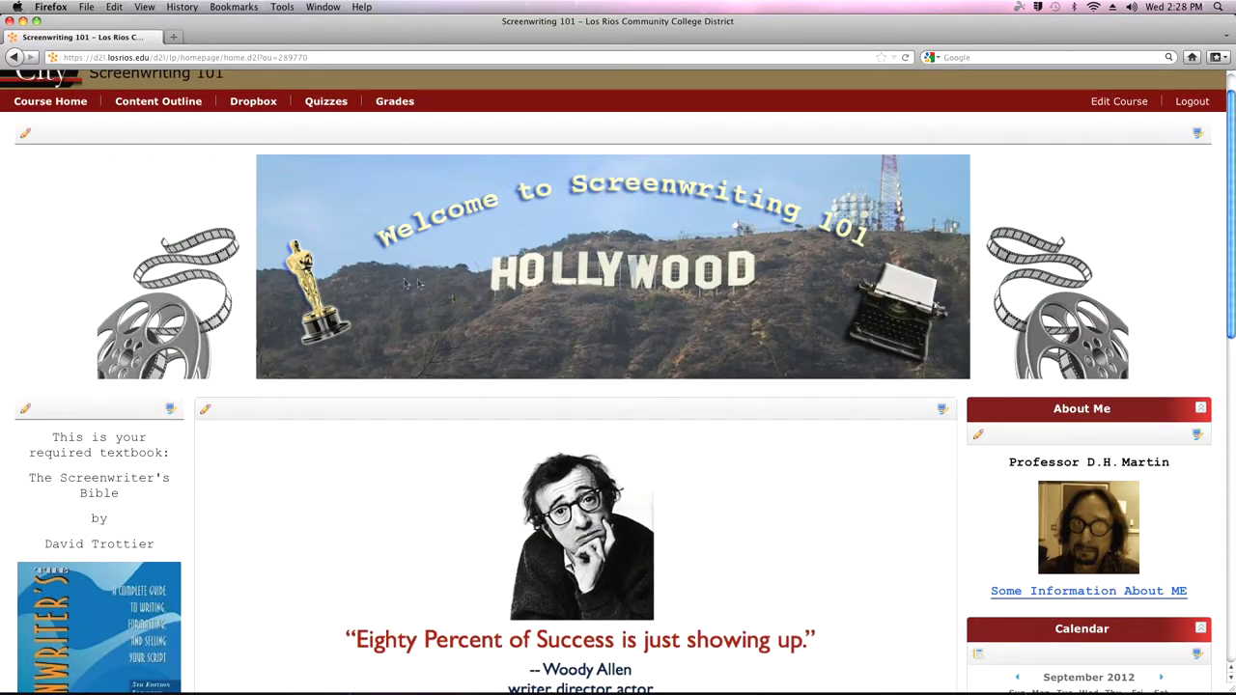
{"action": "left_click", "coordinate": [26, 133]}
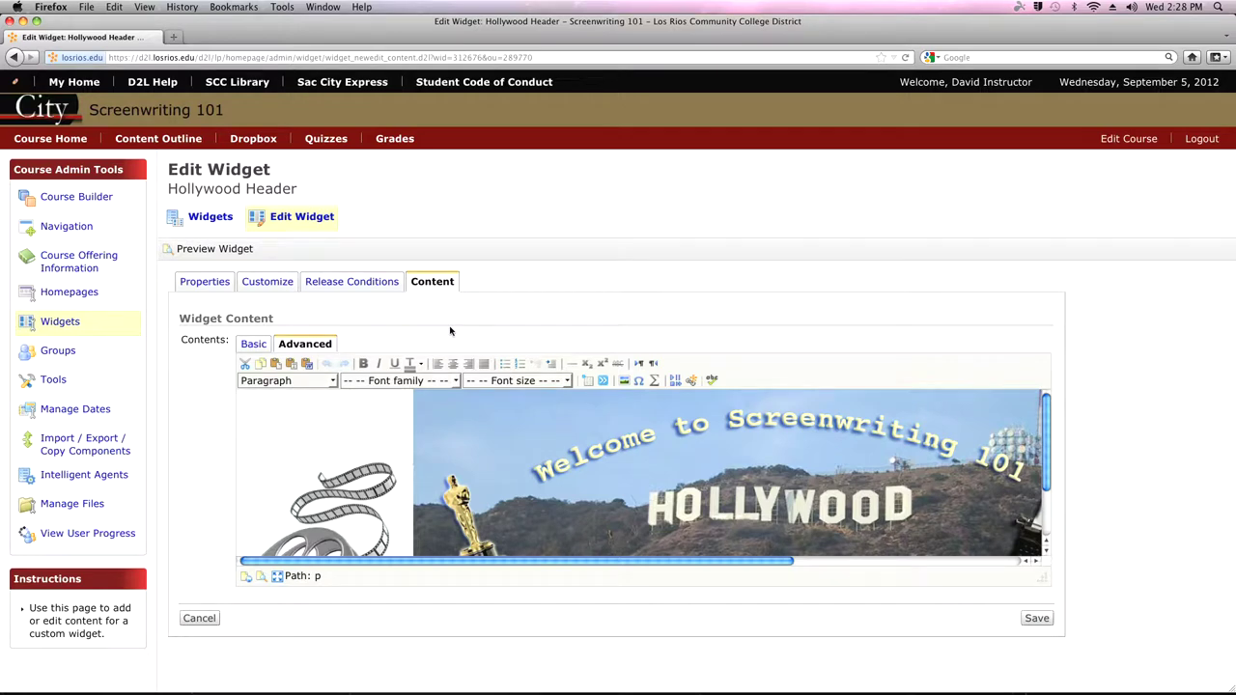
{"action": "scroll", "coordinate": [571, 421], "scroll_direction": "down", "scroll_amount": 2}
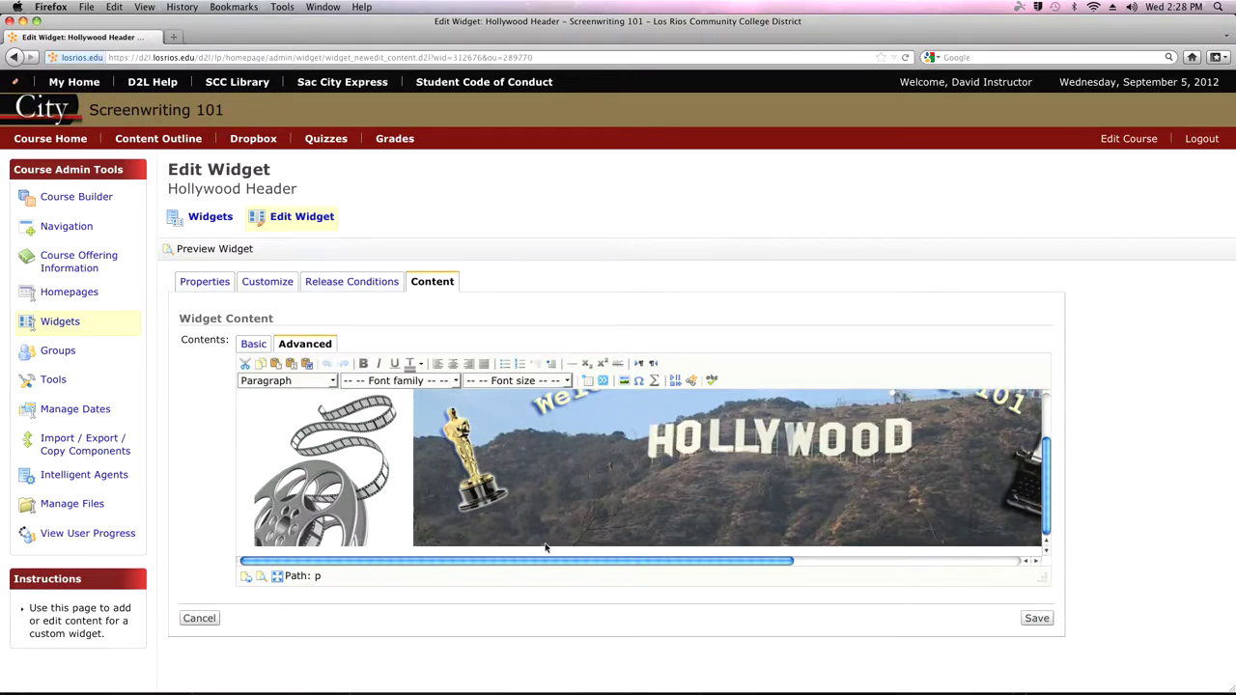
{"action": "left_click_drag", "start_coordinate": [547, 563], "coordinate": [572, 559]}
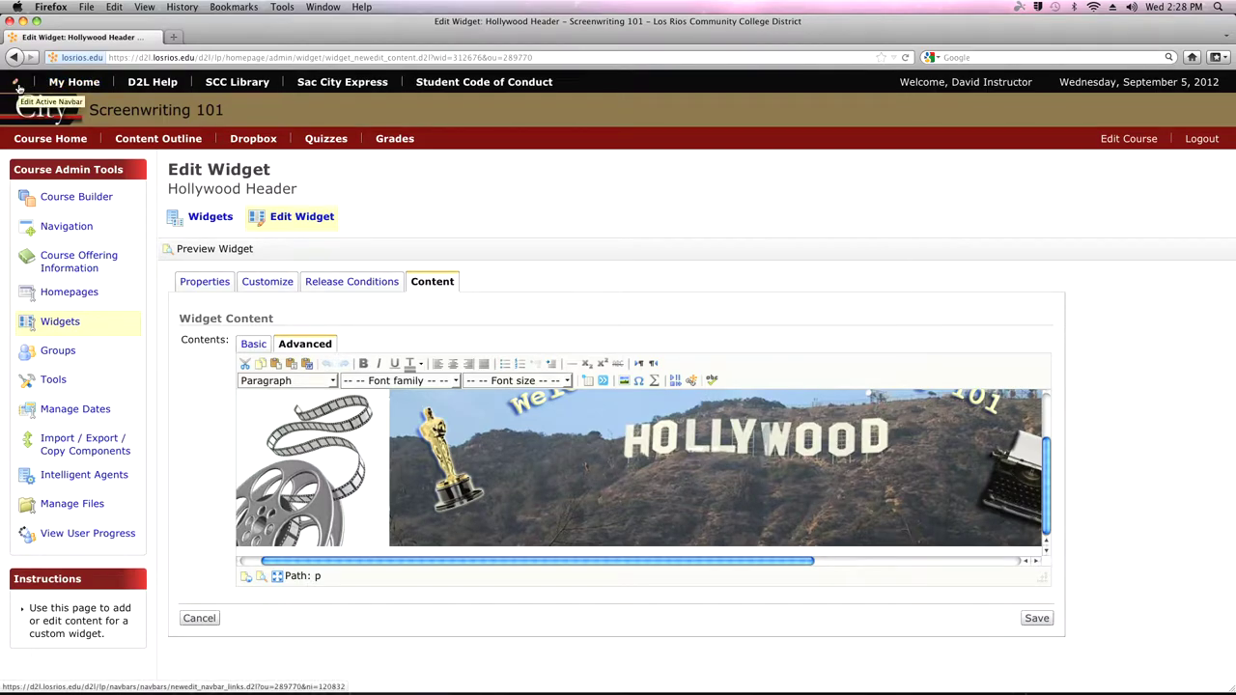
{"action": "left_click", "coordinate": [50, 139]}
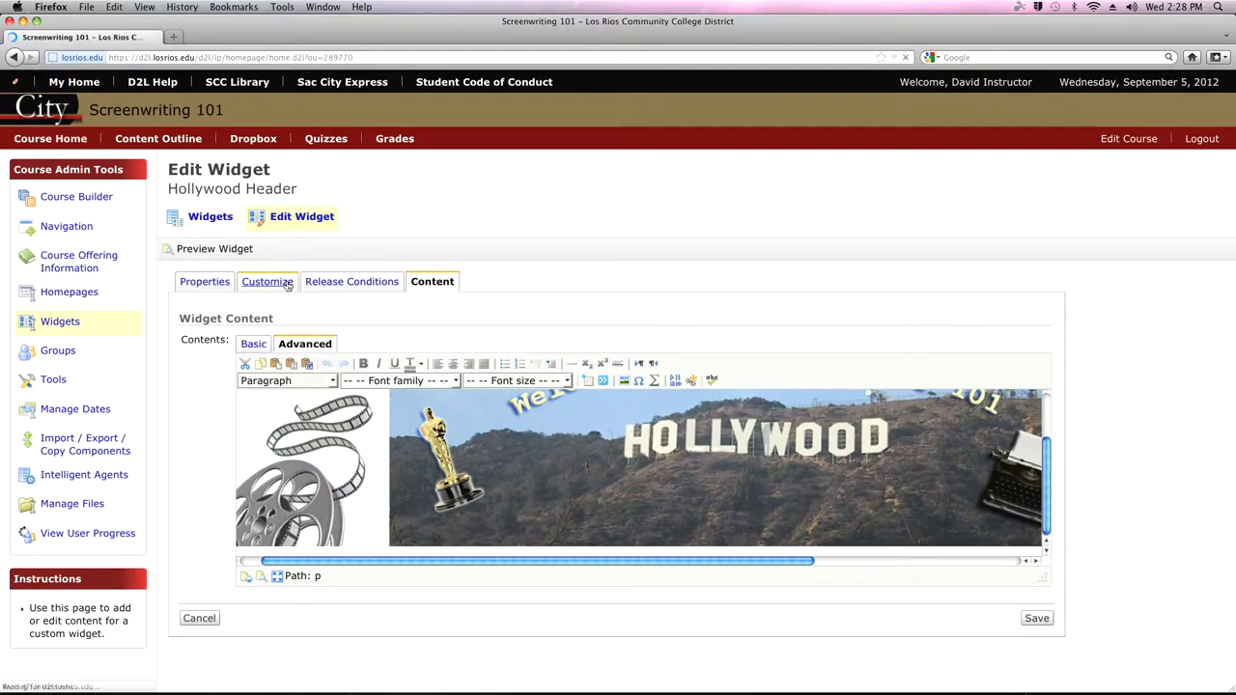
{"action": "scroll", "coordinate": [408, 406], "scroll_direction": "down", "scroll_amount": 5}
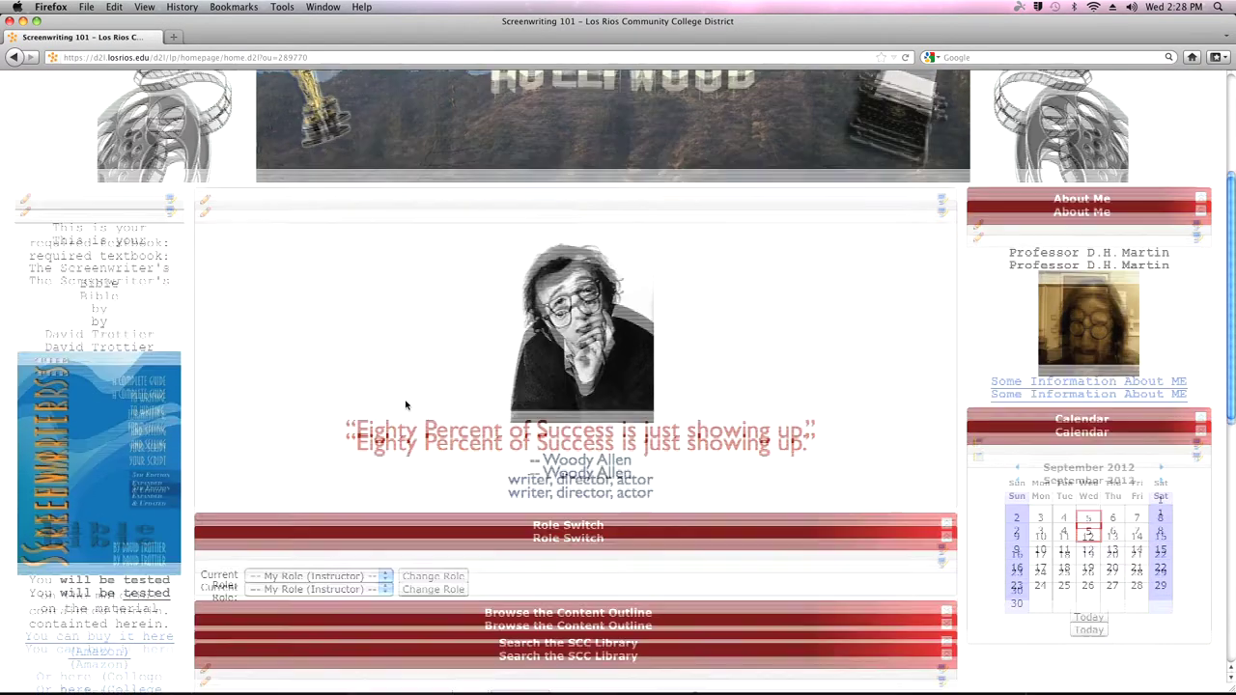
{"action": "scroll", "coordinate": [248, 387], "scroll_direction": "down", "scroll_amount": 2}
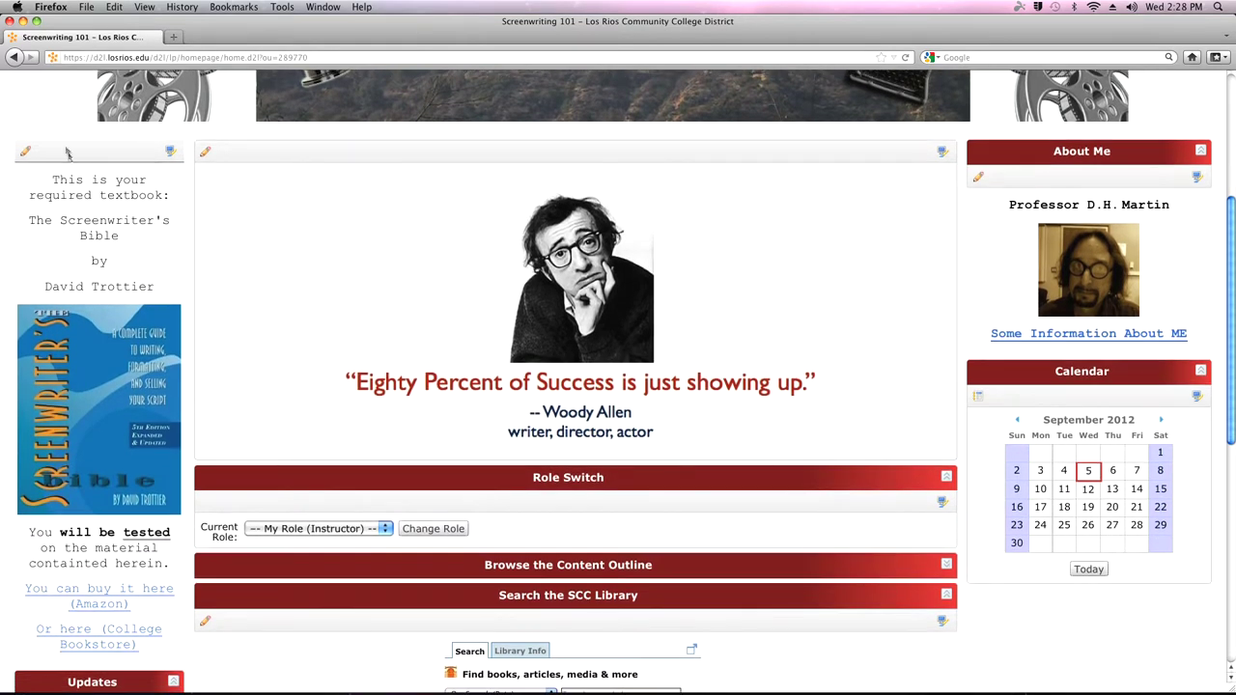
Delete the 'Or here (College Bookstore)' line from the Your Textbook widget and save it.
{"action": "left_click", "coordinate": [25, 151]}
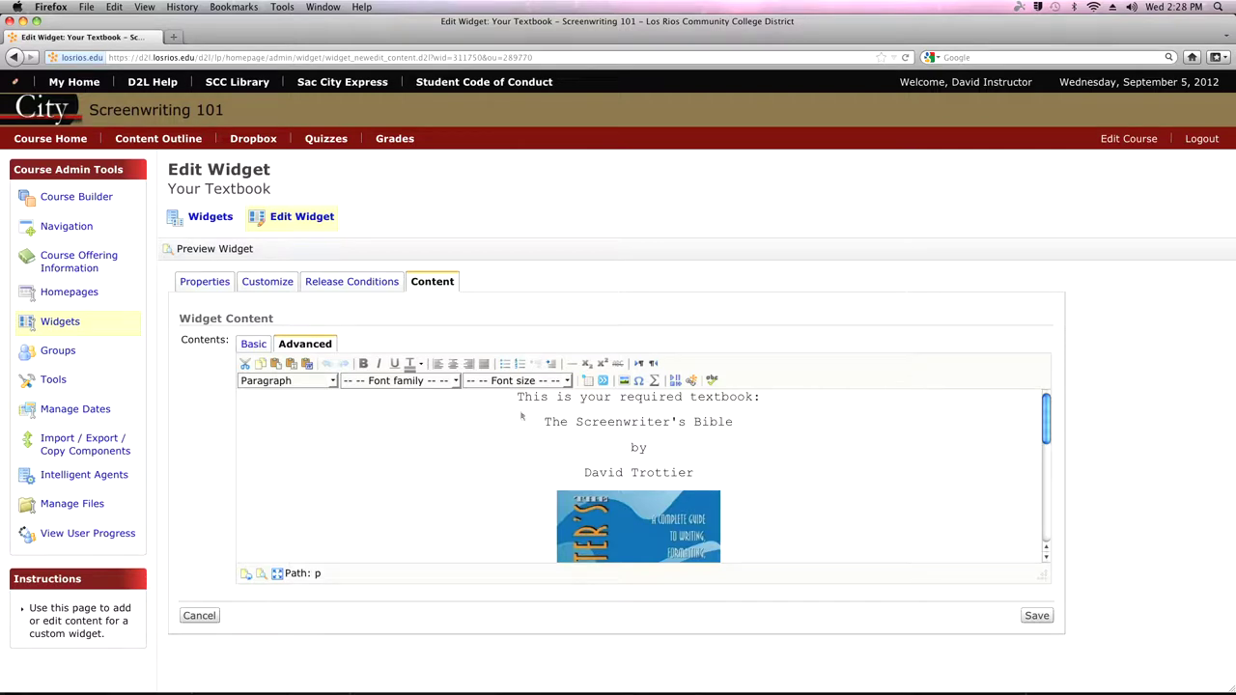
{"action": "left_click", "coordinate": [1046, 558]}
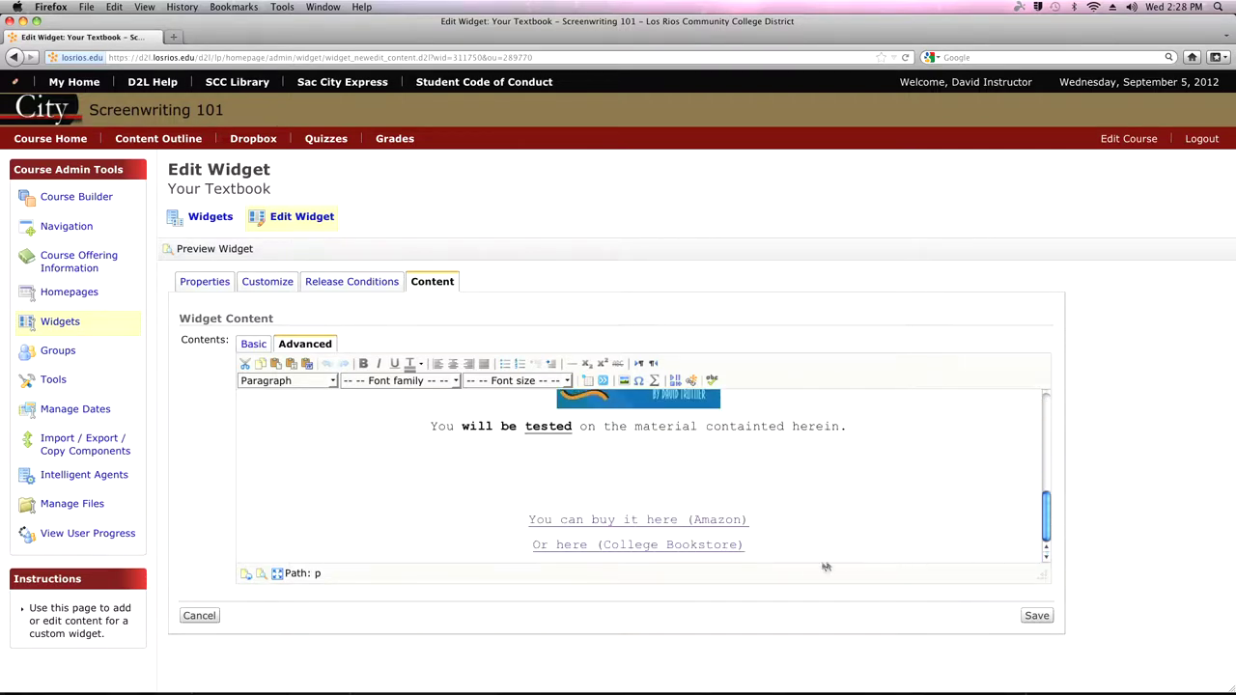
{"action": "triple_click", "coordinate": [761, 549]}
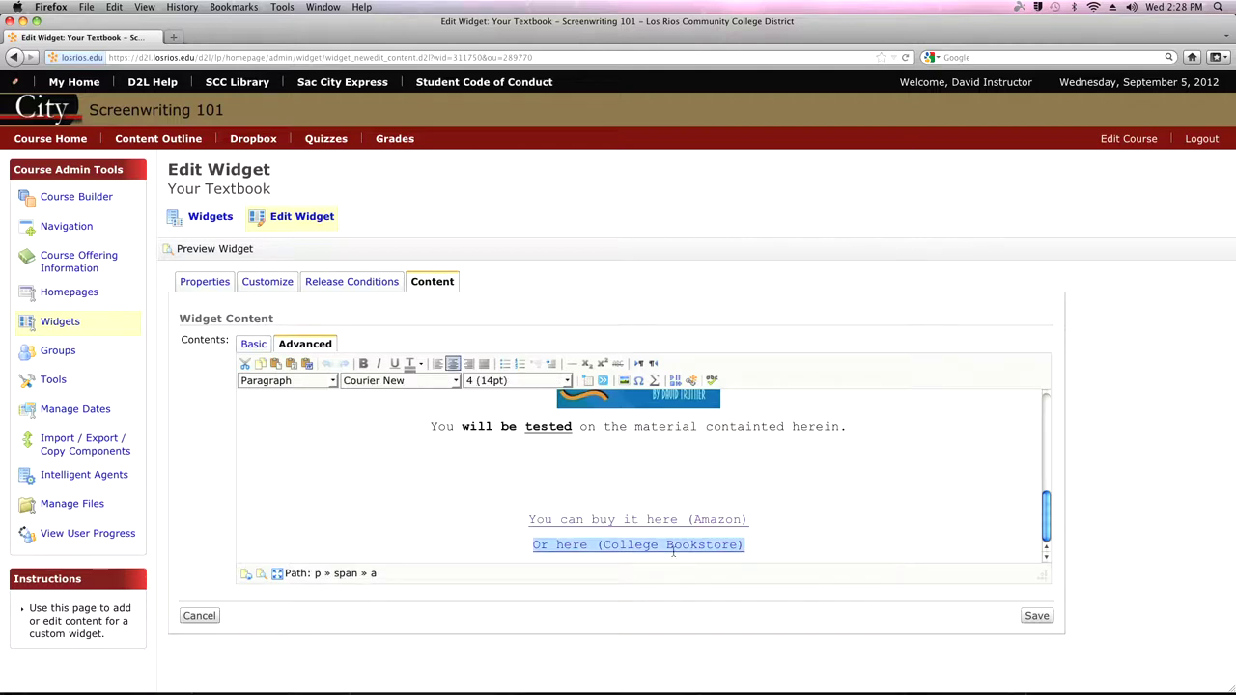
{"action": "key", "text": "Delete"}
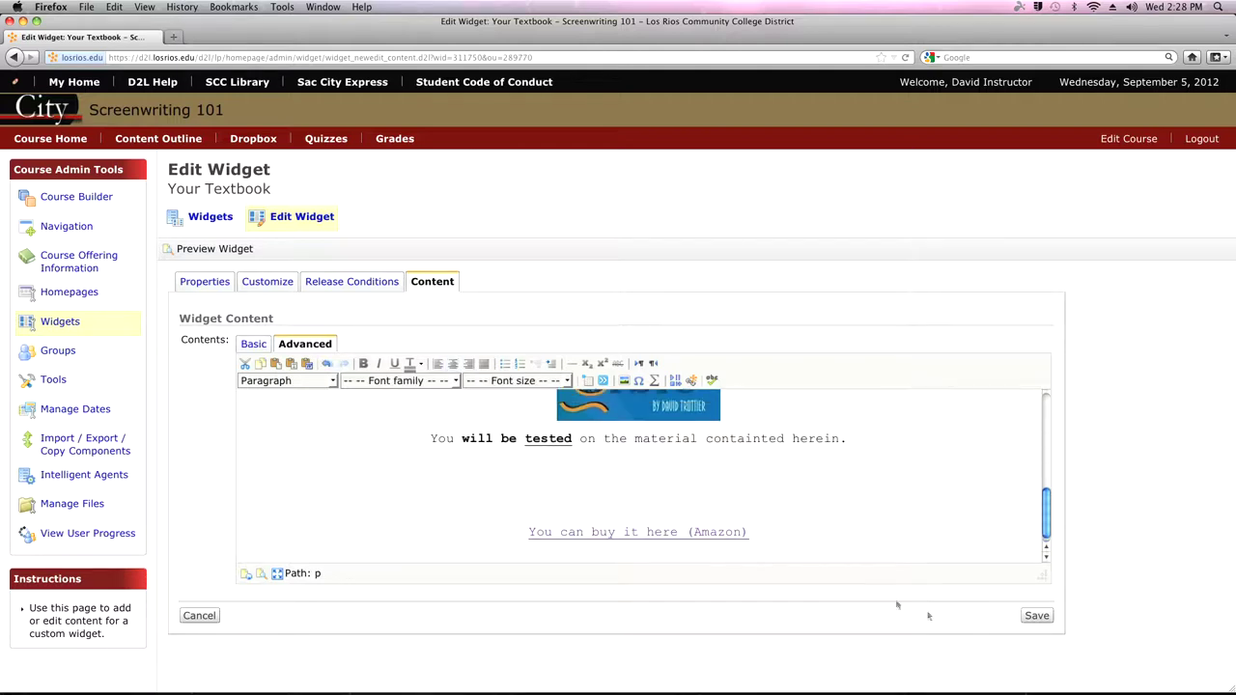
{"action": "left_click", "coordinate": [1037, 617]}
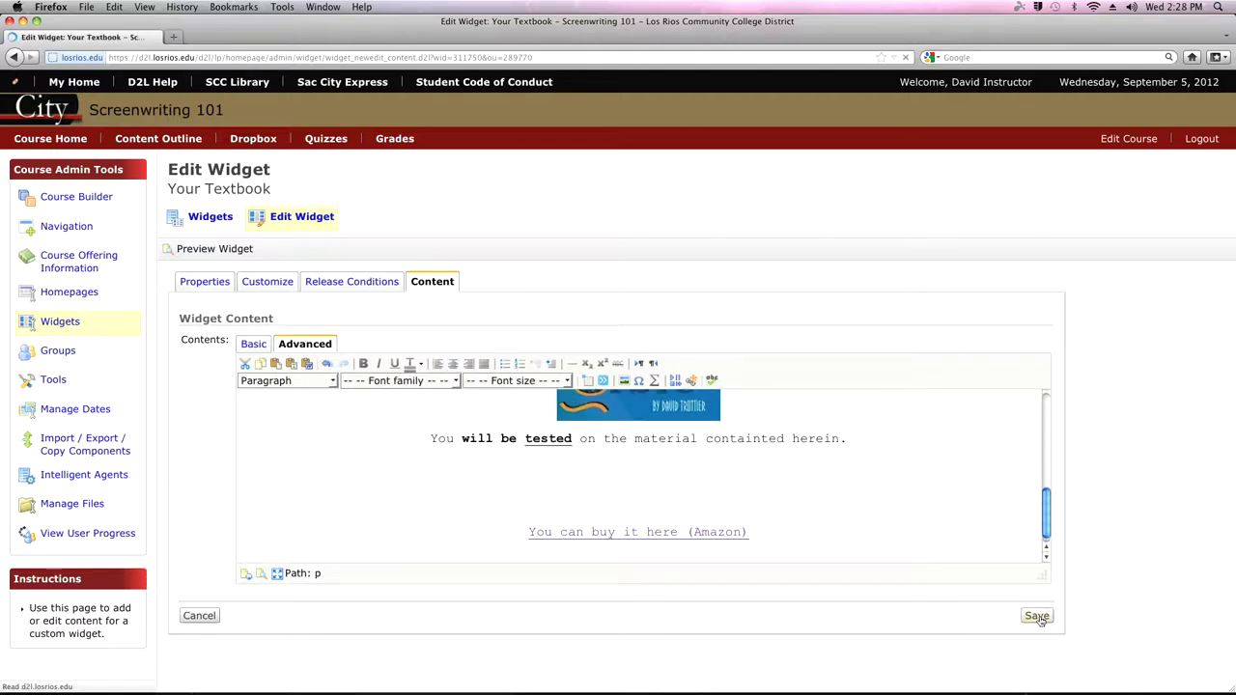
Return to the Screenwriting 101 course home and look over the updated page.
{"action": "left_click", "coordinate": [49, 141]}
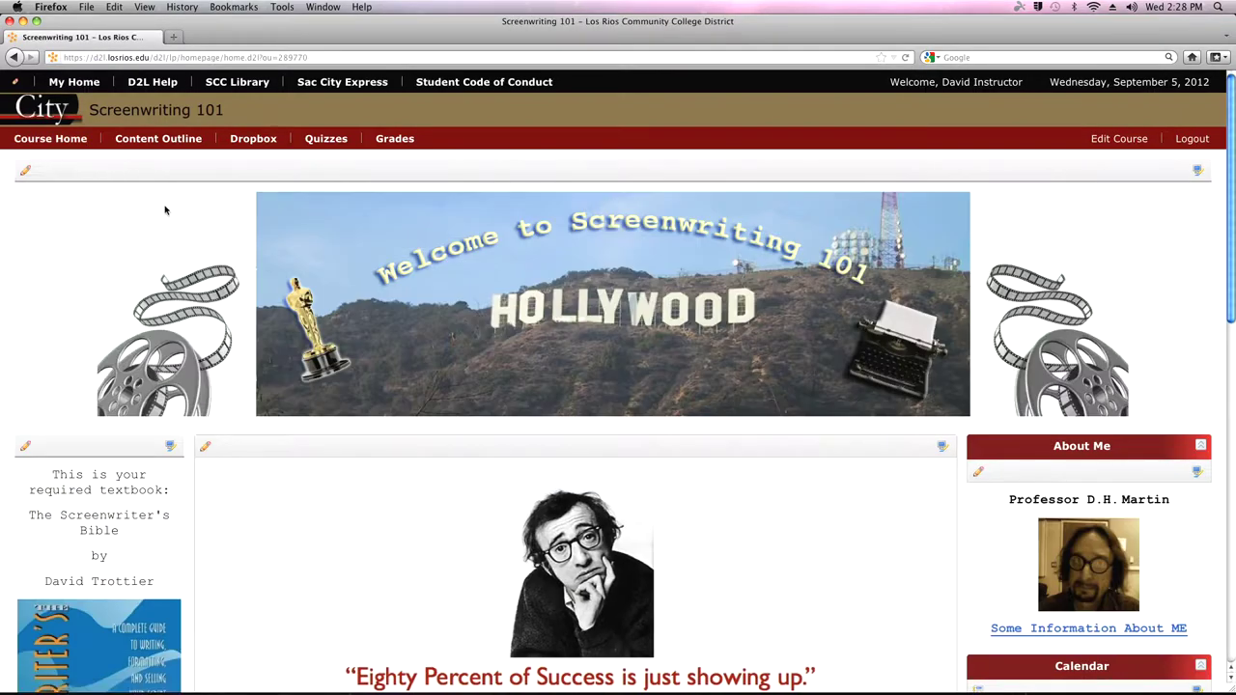
{"action": "scroll", "coordinate": [164, 210], "scroll_direction": "down", "scroll_amount": 5}
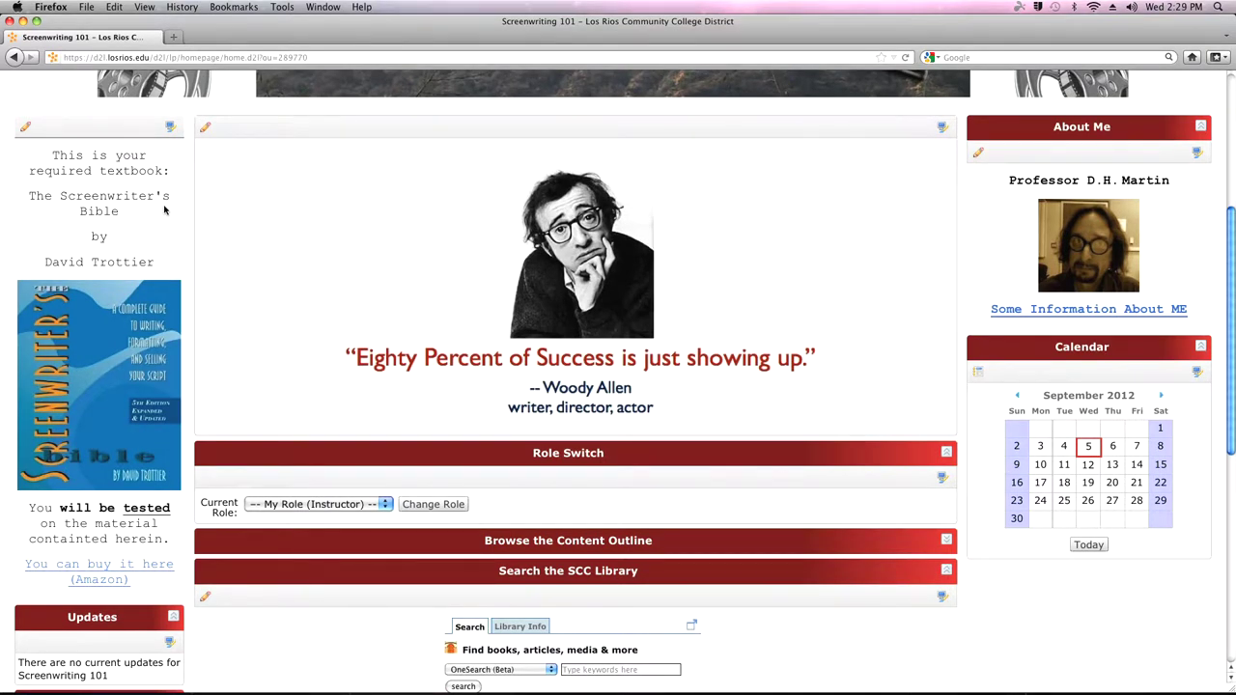
{"action": "scroll", "coordinate": [504, 237], "scroll_direction": "up", "scroll_amount": 3}
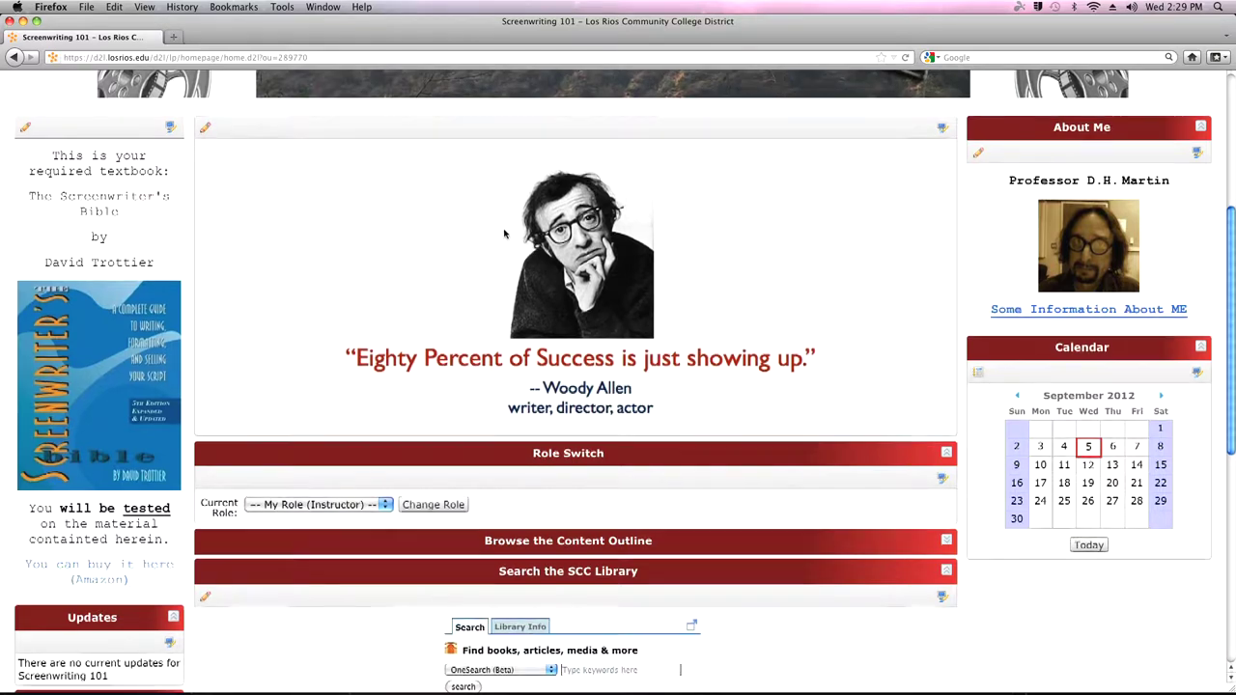
{"action": "scroll", "coordinate": [503, 237], "scroll_direction": "up", "scroll_amount": 2}
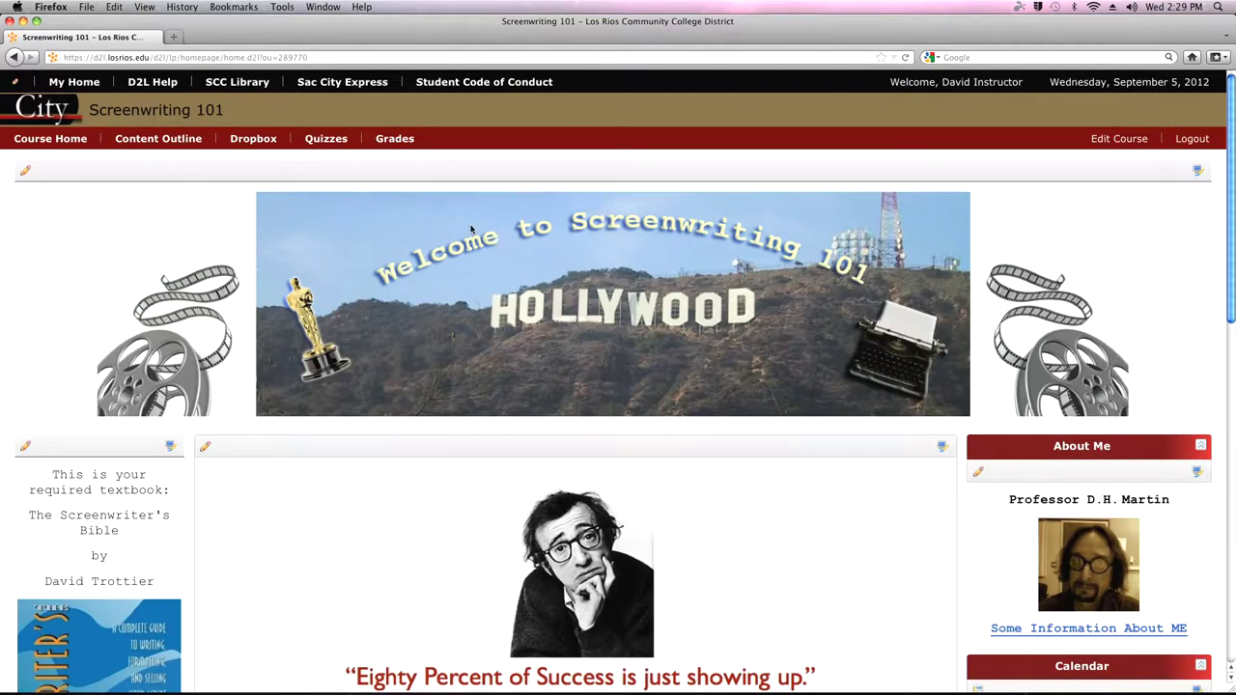
Delete the Success module from the Screenwriting 101 content outline.
{"action": "left_click", "coordinate": [167, 142]}
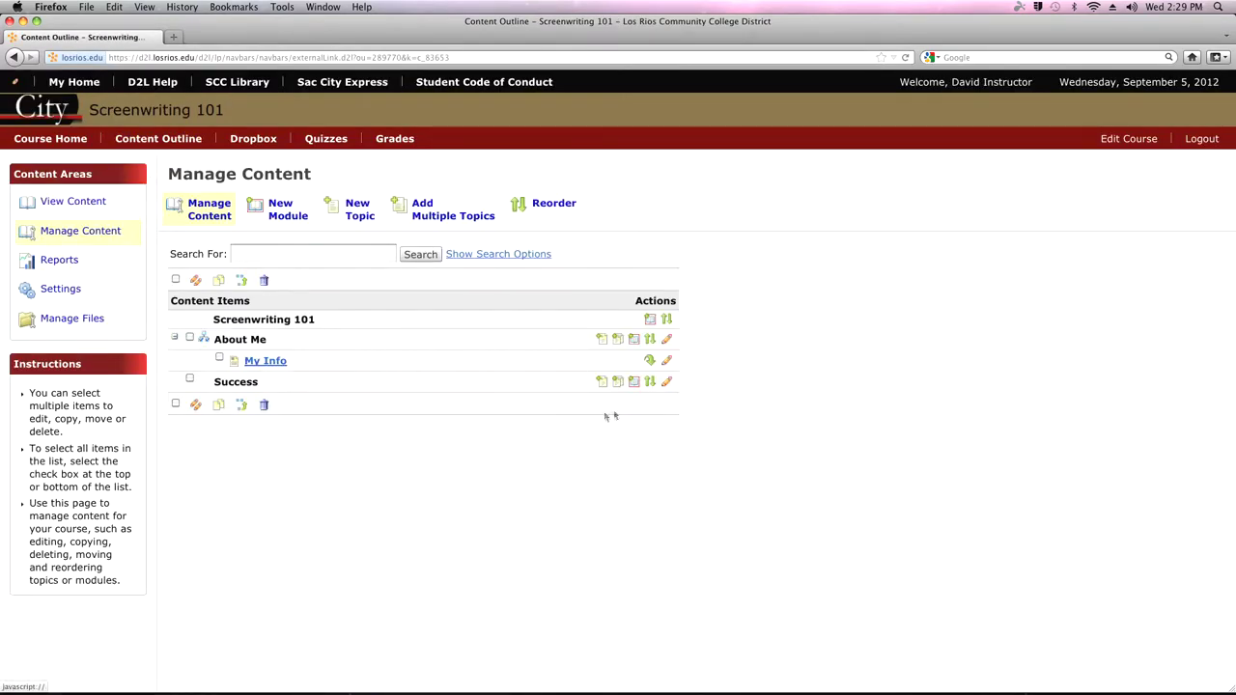
{"action": "left_click", "coordinate": [189, 378]}
{"action": "left_click", "coordinate": [264, 406]}
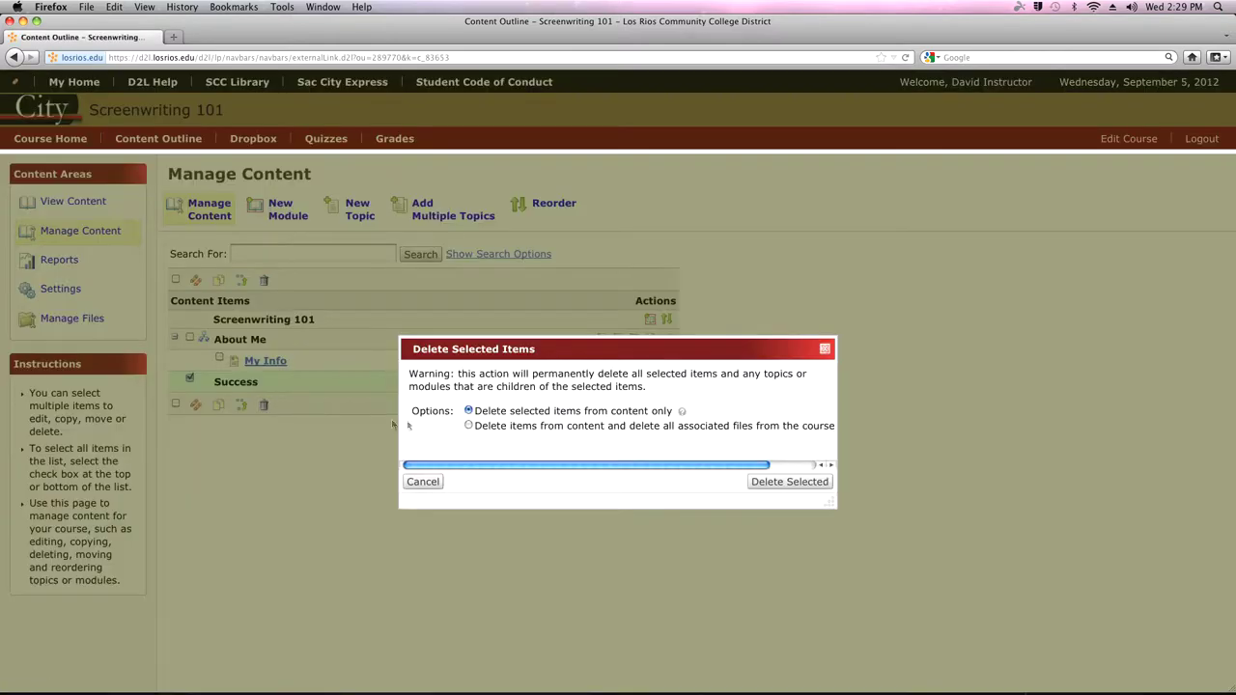
{"action": "left_click", "coordinate": [791, 482]}
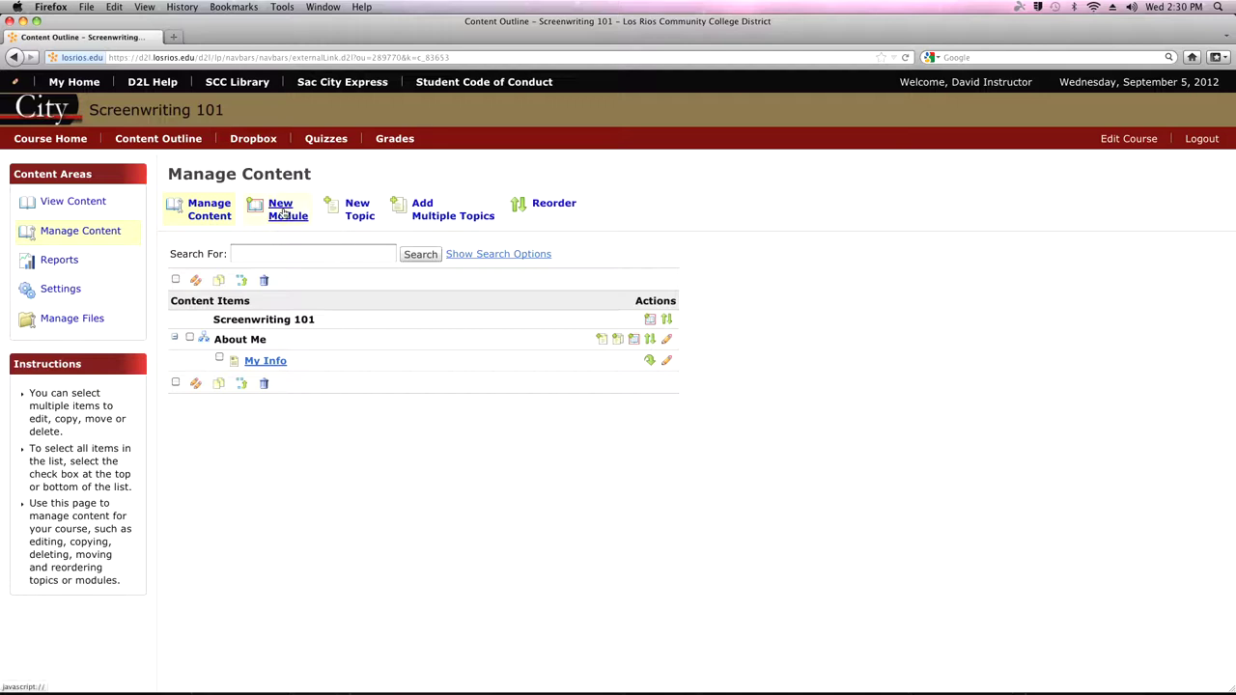
{"action": "left_click", "coordinate": [284, 215]}
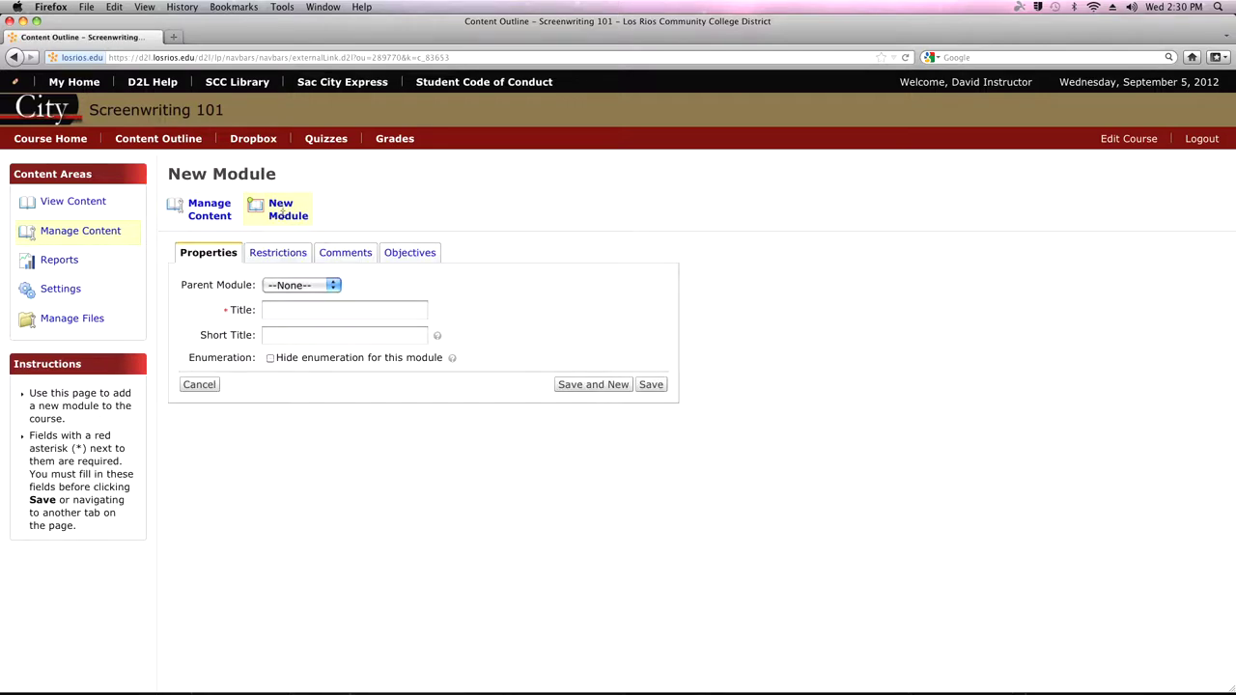
Create and save a new top-level module titled Success in the content outline.
{"action": "left_click", "coordinate": [284, 310]}
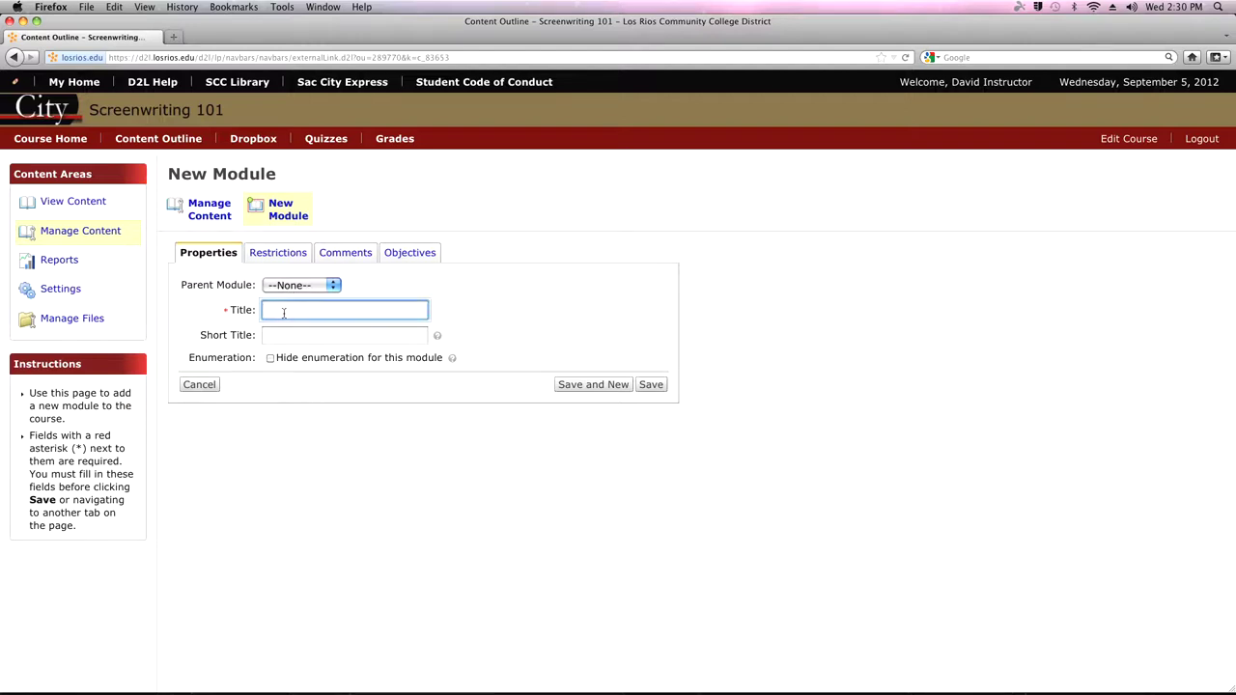
{"action": "type", "text": "S"}
{"action": "type", "text": "uc"}
{"action": "type", "text": "c"}
{"action": "type", "text": "ee"}
{"action": "type", "text": "ss"}
{"action": "left_click", "coordinate": [651, 385]}
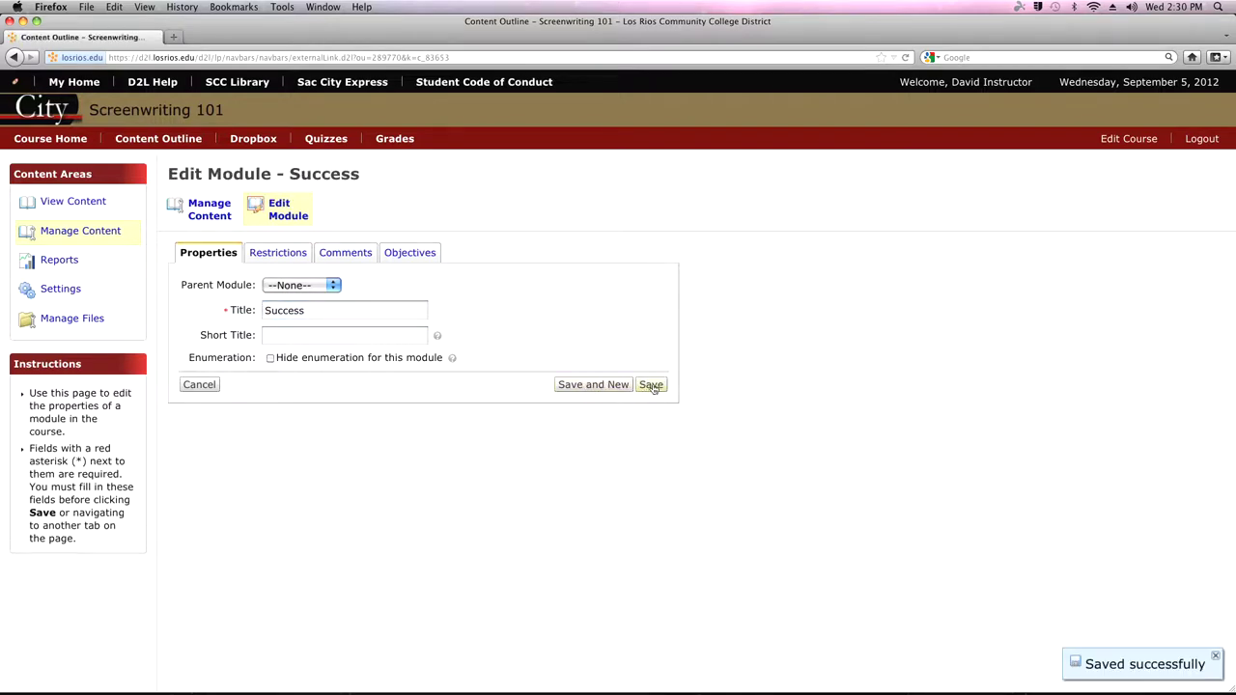
{"action": "left_click", "coordinate": [158, 141]}
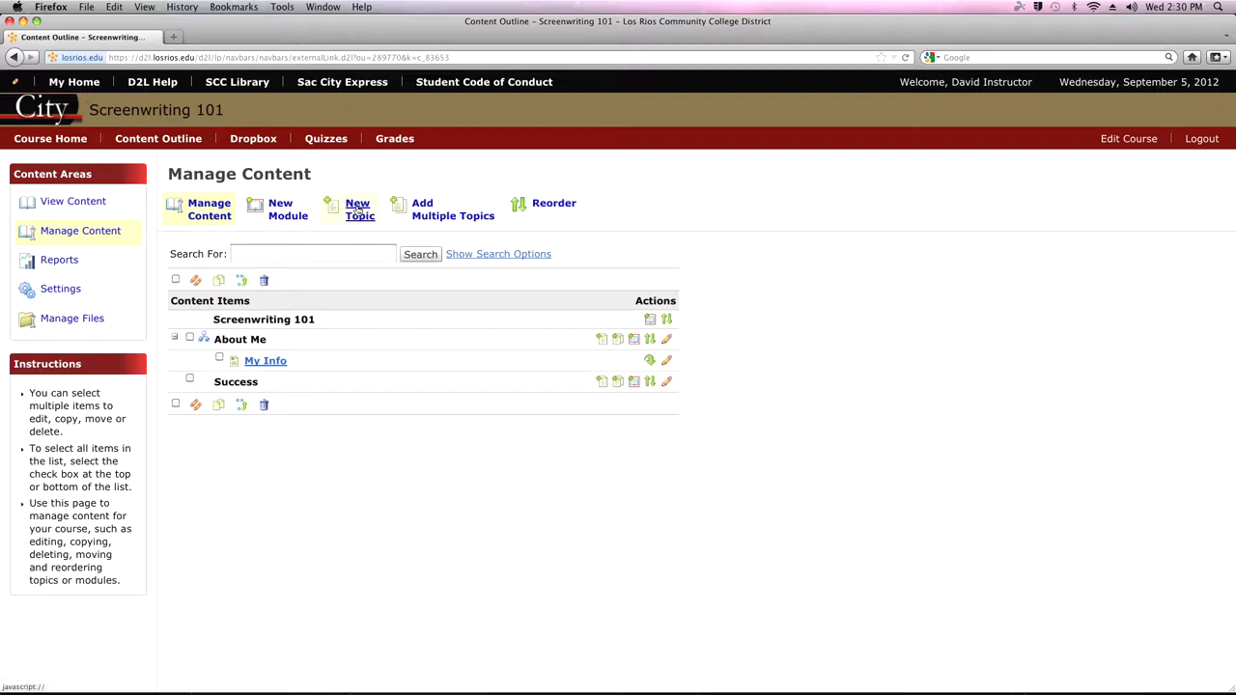
{"action": "left_click", "coordinate": [355, 210]}
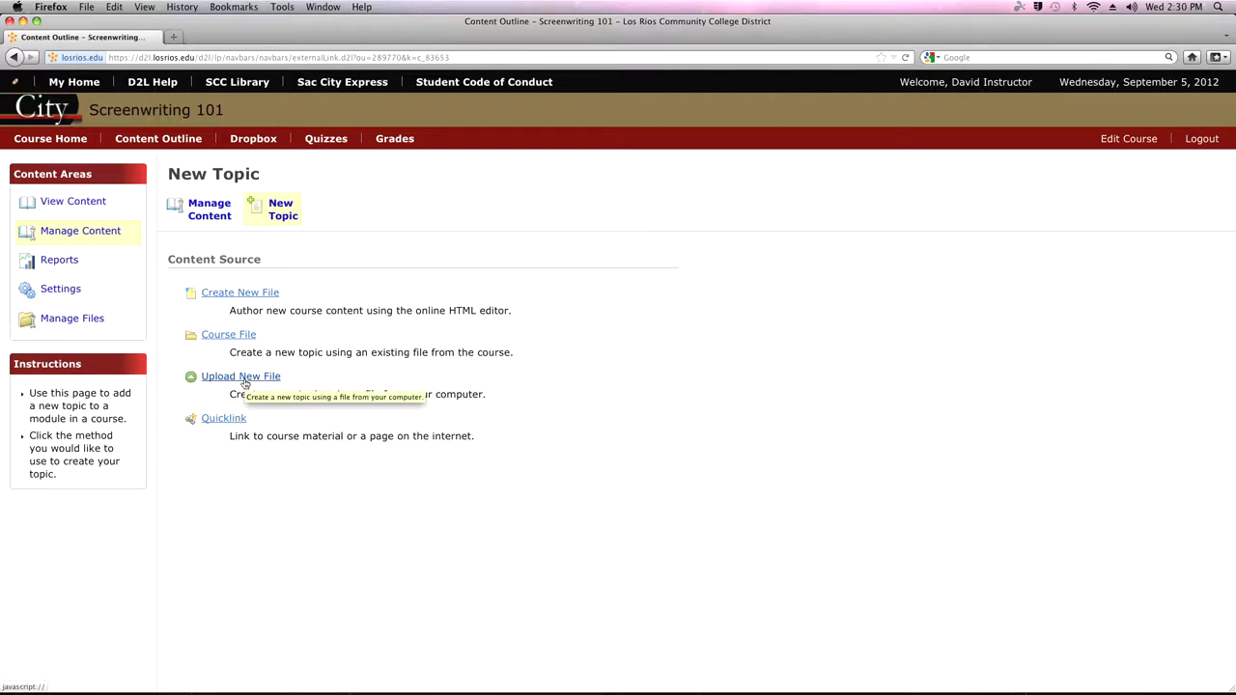
Start an Upload New File topic in the Success module titled 'Pyramid of success'.
{"action": "left_click", "coordinate": [244, 379]}
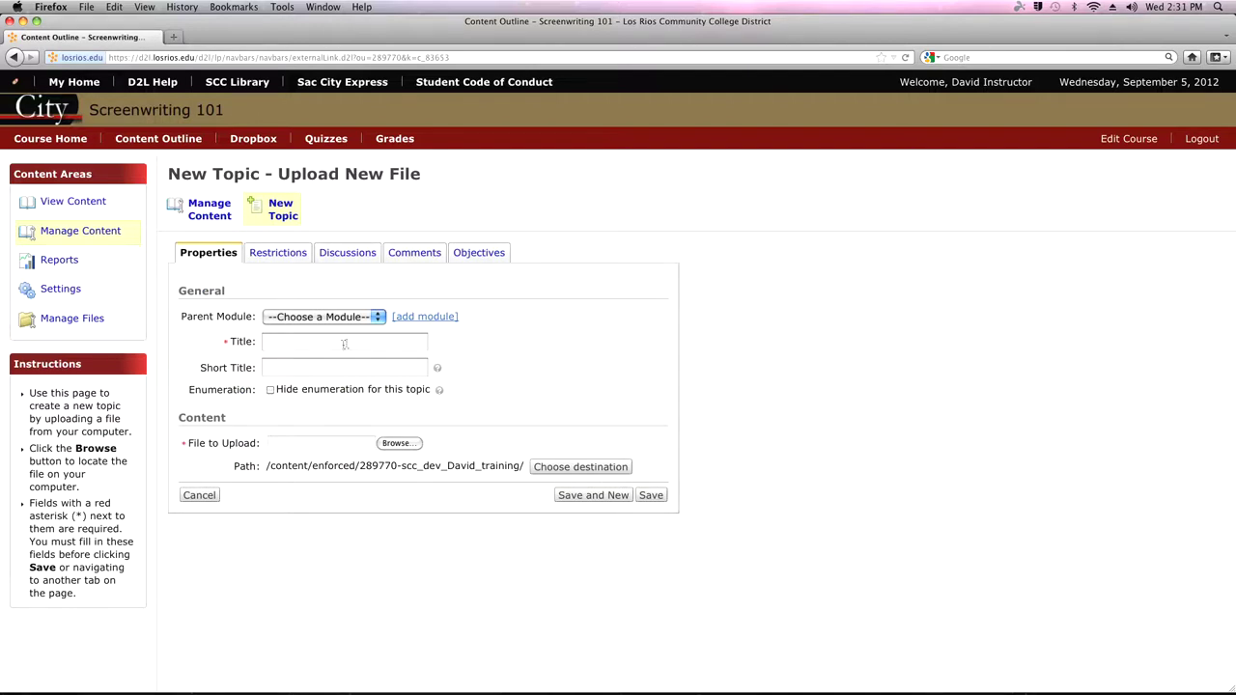
{"action": "left_click", "coordinate": [378, 317]}
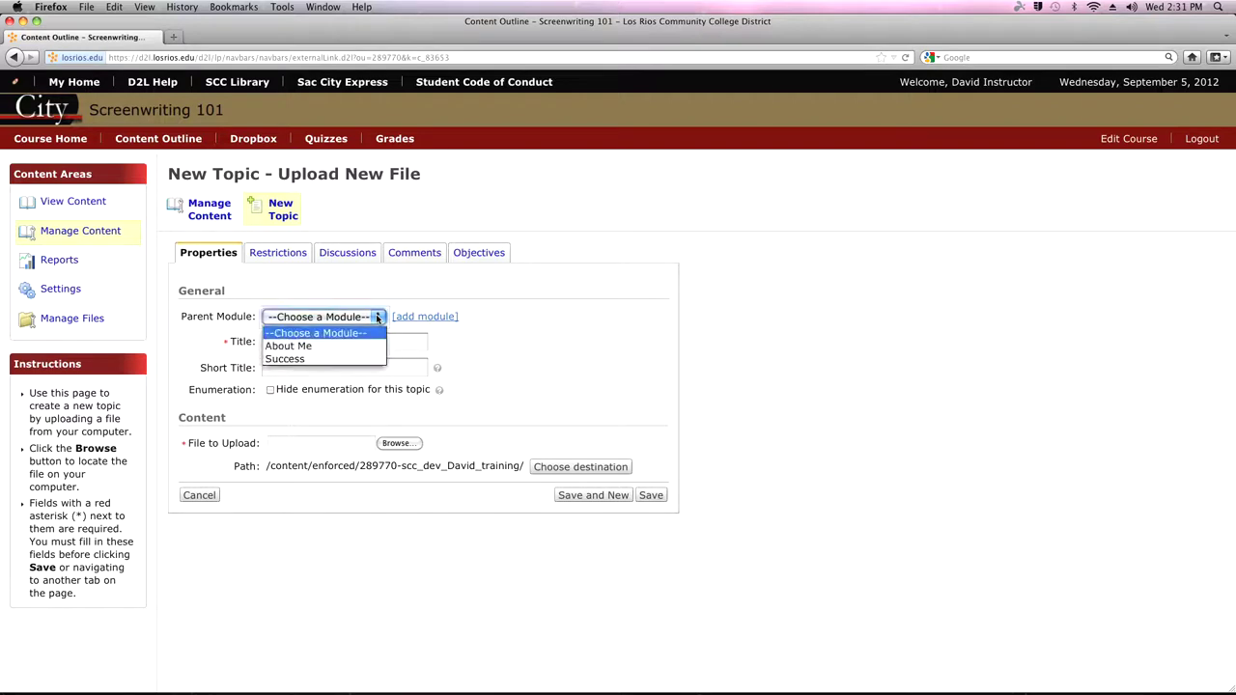
{"action": "left_click", "coordinate": [341, 362]}
{"action": "left_click", "coordinate": [278, 344]}
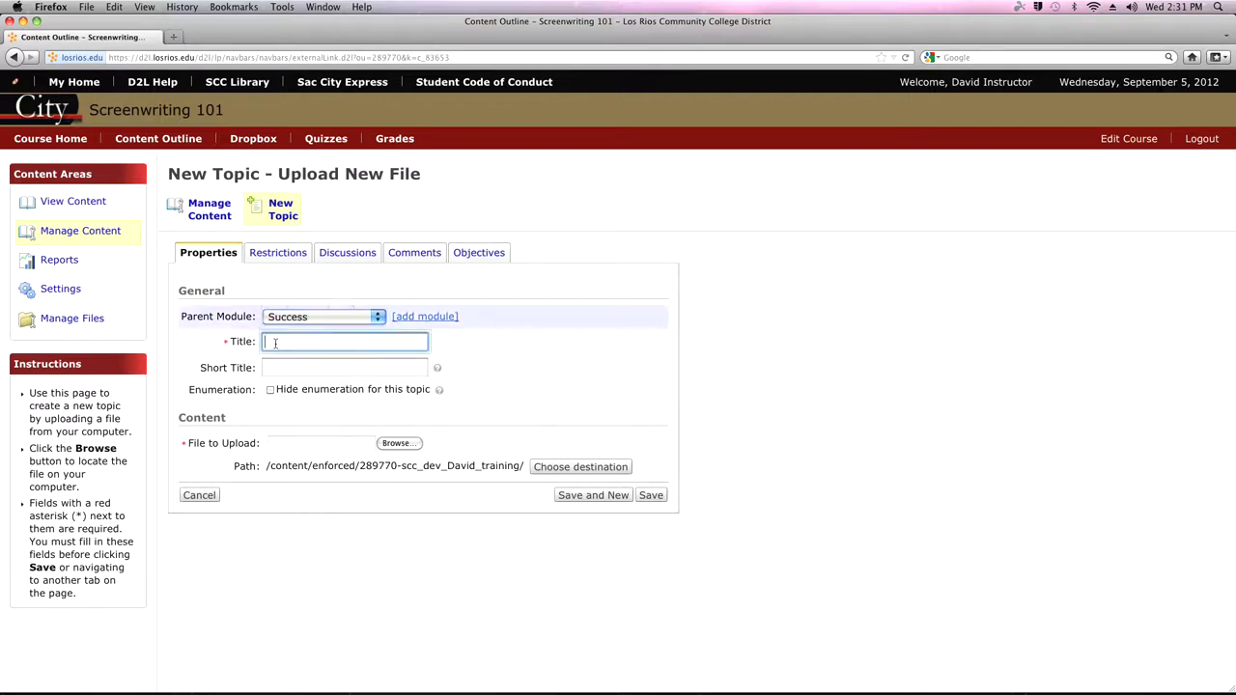
{"action": "type", "text": "Pyramid of success"}
Attach Screenwriting Pyramid of Success.pdf from the Untitled drive and save the topic.
{"action": "left_click", "coordinate": [399, 443]}
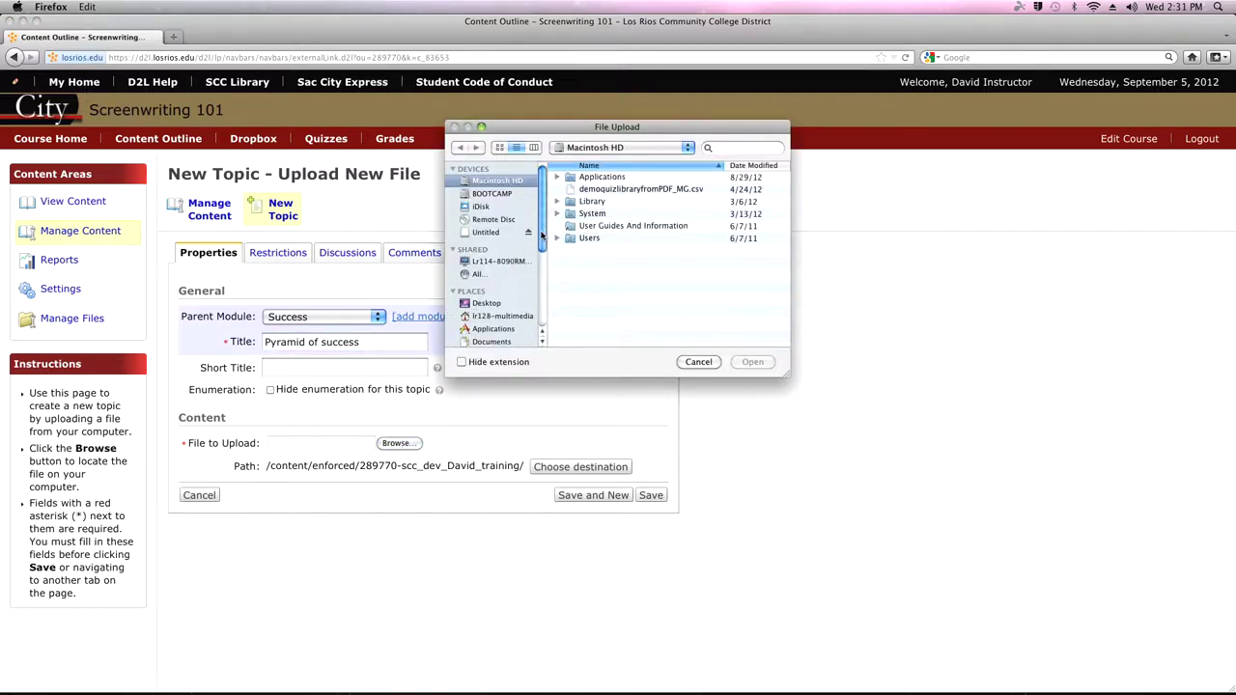
{"action": "left_click", "coordinate": [477, 234]}
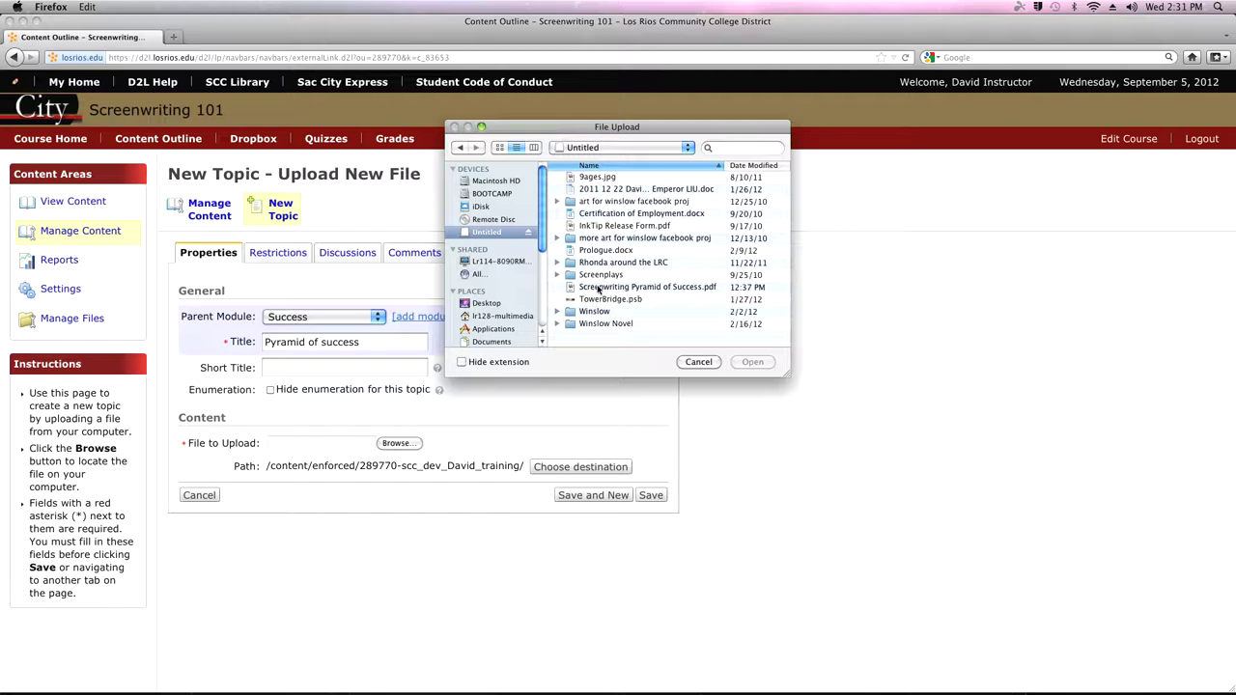
{"action": "left_click", "coordinate": [599, 288]}
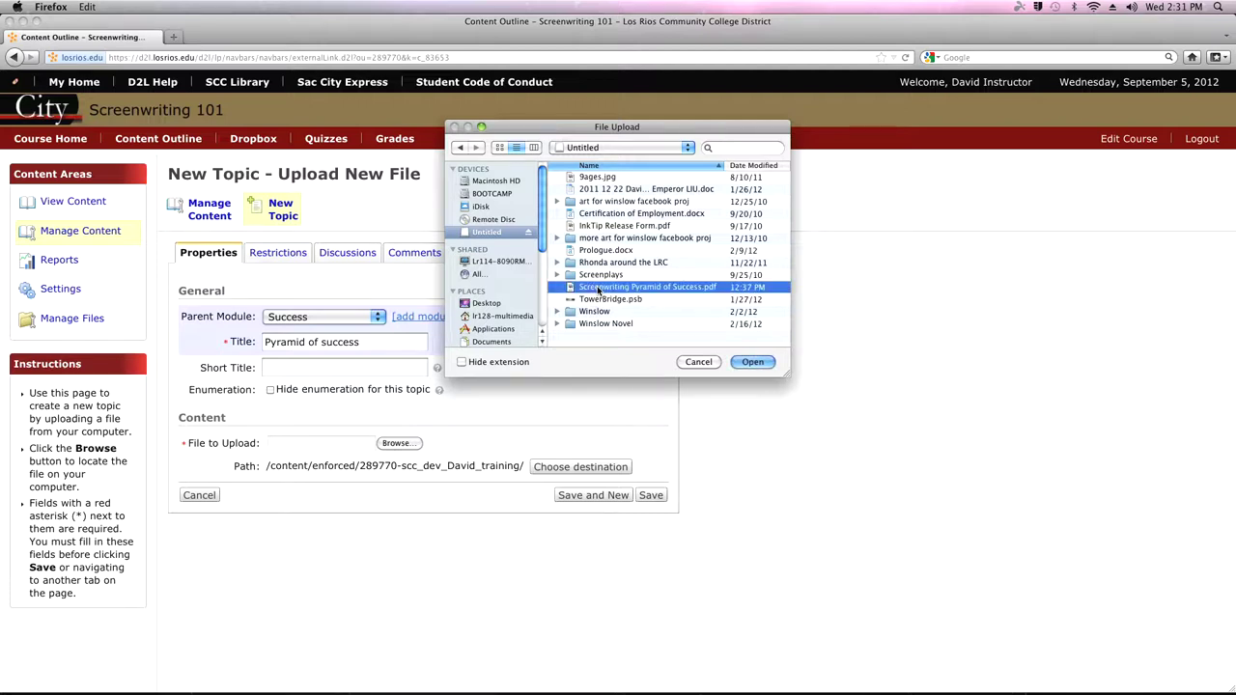
{"action": "left_click", "coordinate": [760, 364]}
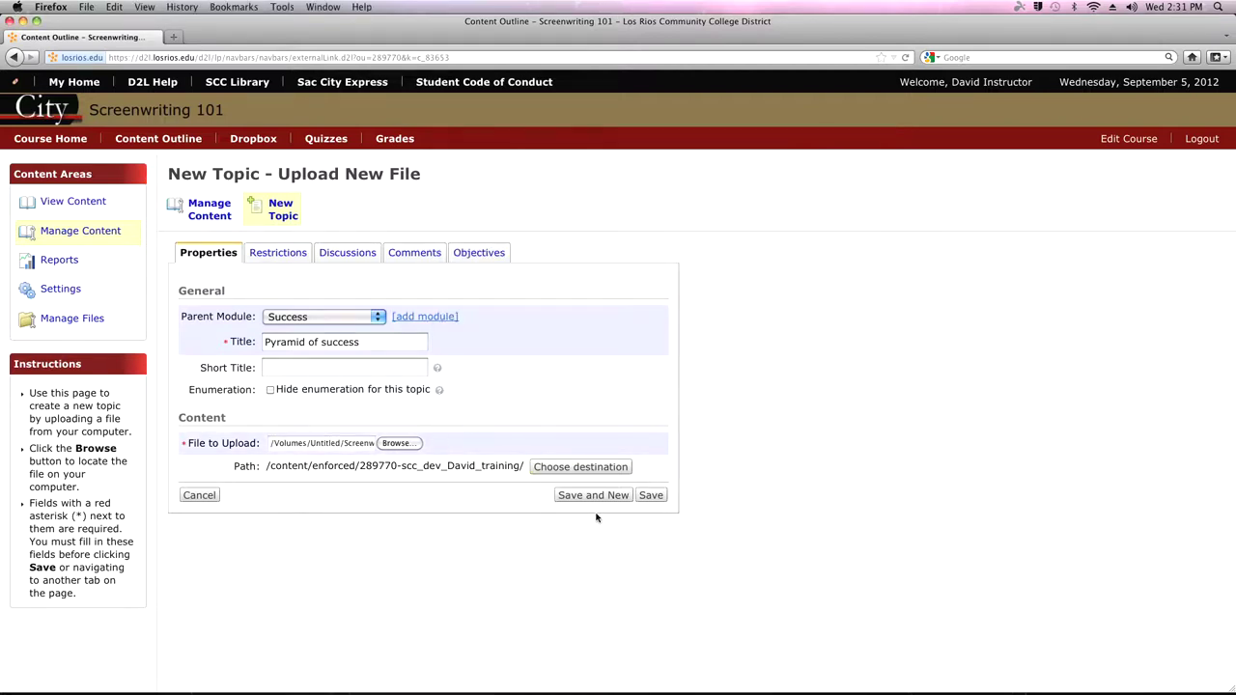
{"action": "left_click", "coordinate": [651, 497]}
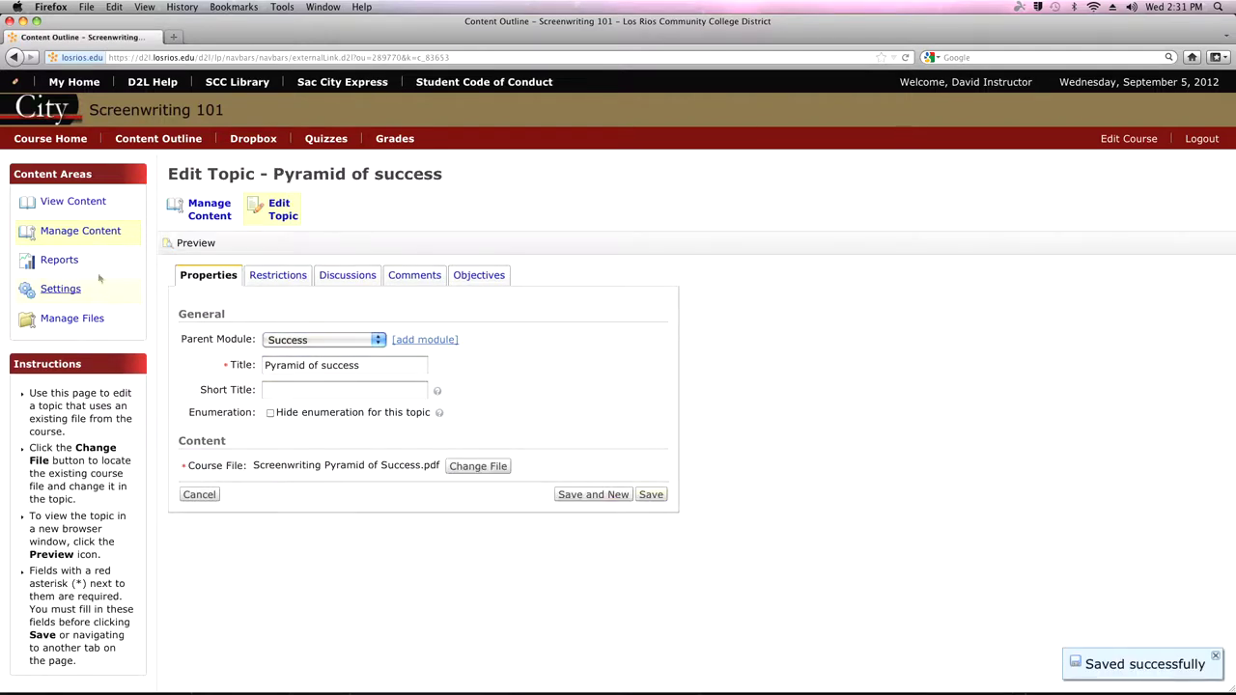
{"action": "left_click", "coordinate": [176, 141]}
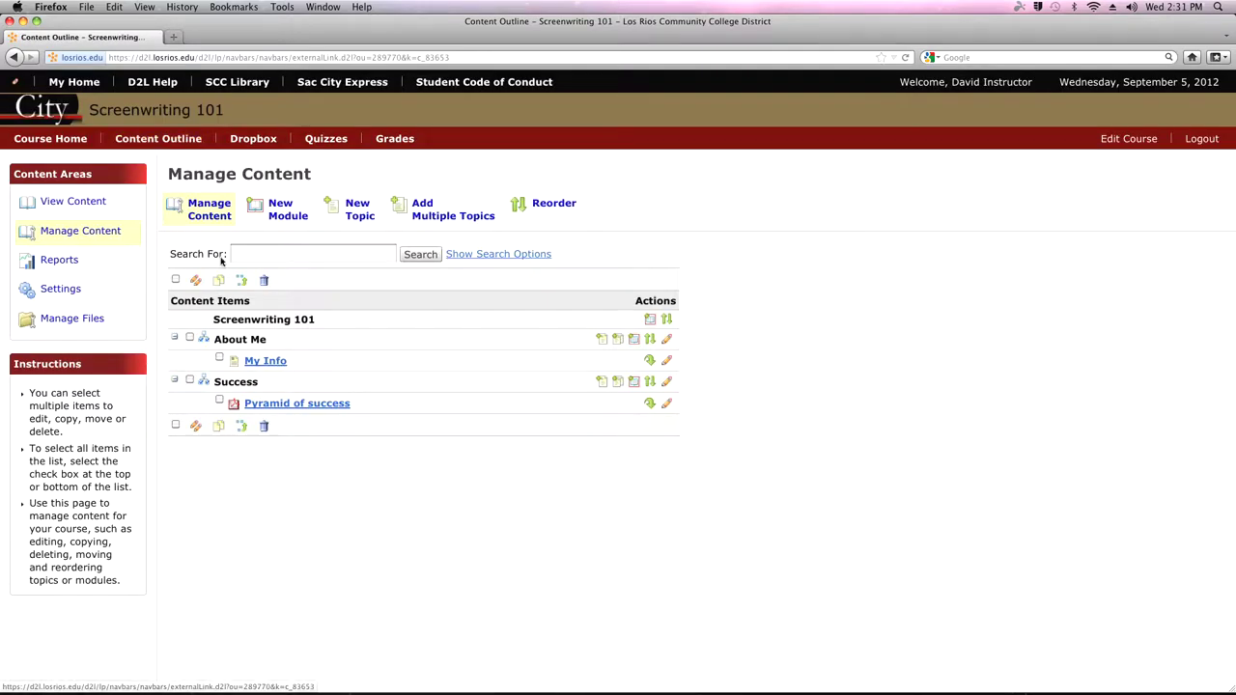
Open the Pyramid of success topic and choose to open its PDF with Preview.
{"action": "left_click", "coordinate": [306, 408]}
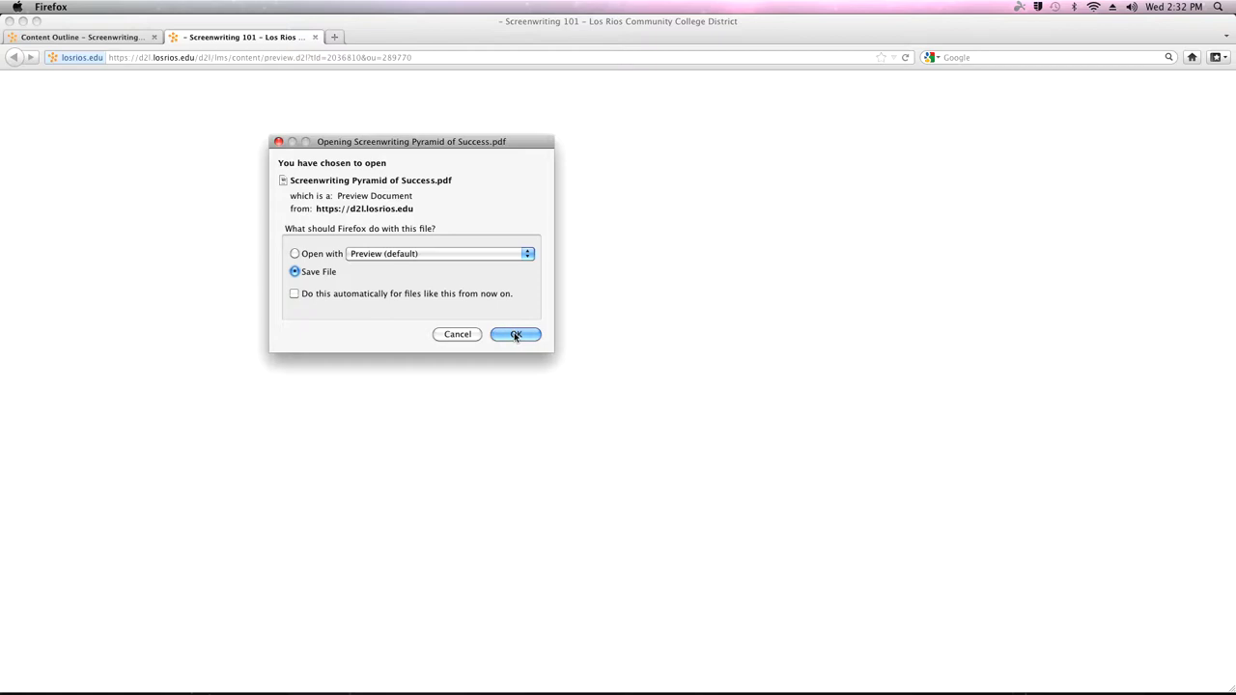
{"action": "left_click", "coordinate": [294, 253]}
Open the PDF in Preview and move its window slightly right and down.
{"action": "left_click", "coordinate": [517, 334]}
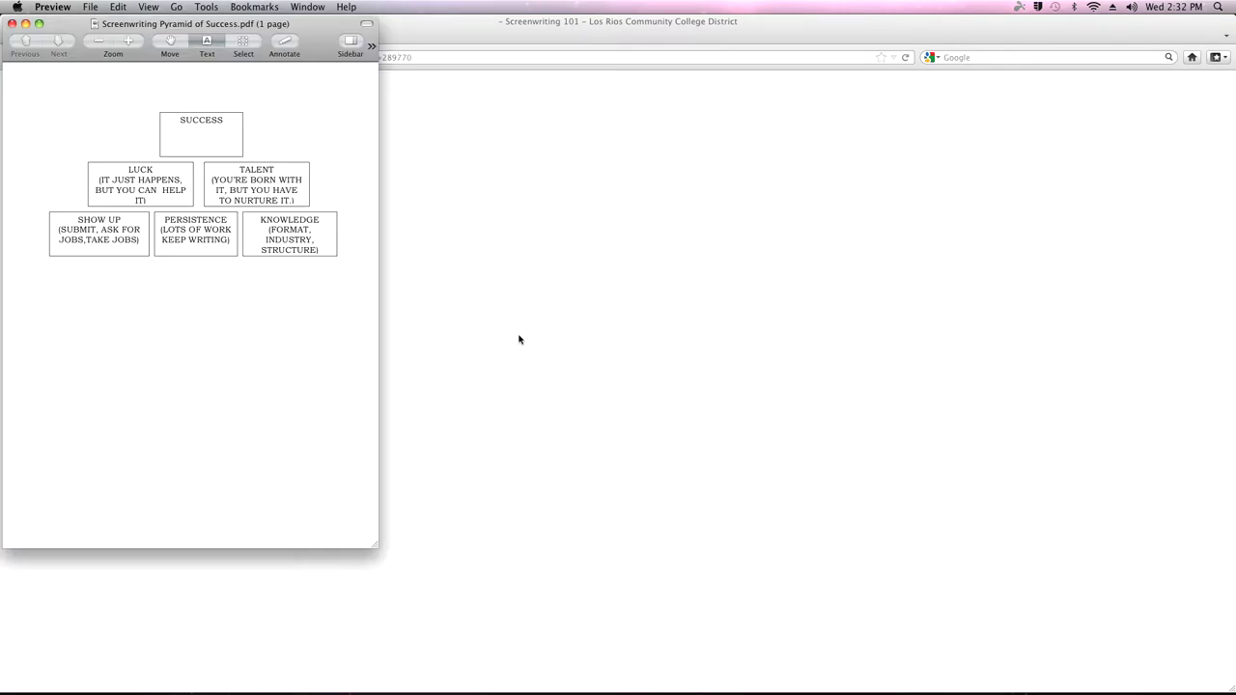
{"action": "left_click_drag", "start_coordinate": [310, 34], "coordinate": [366, 49]}
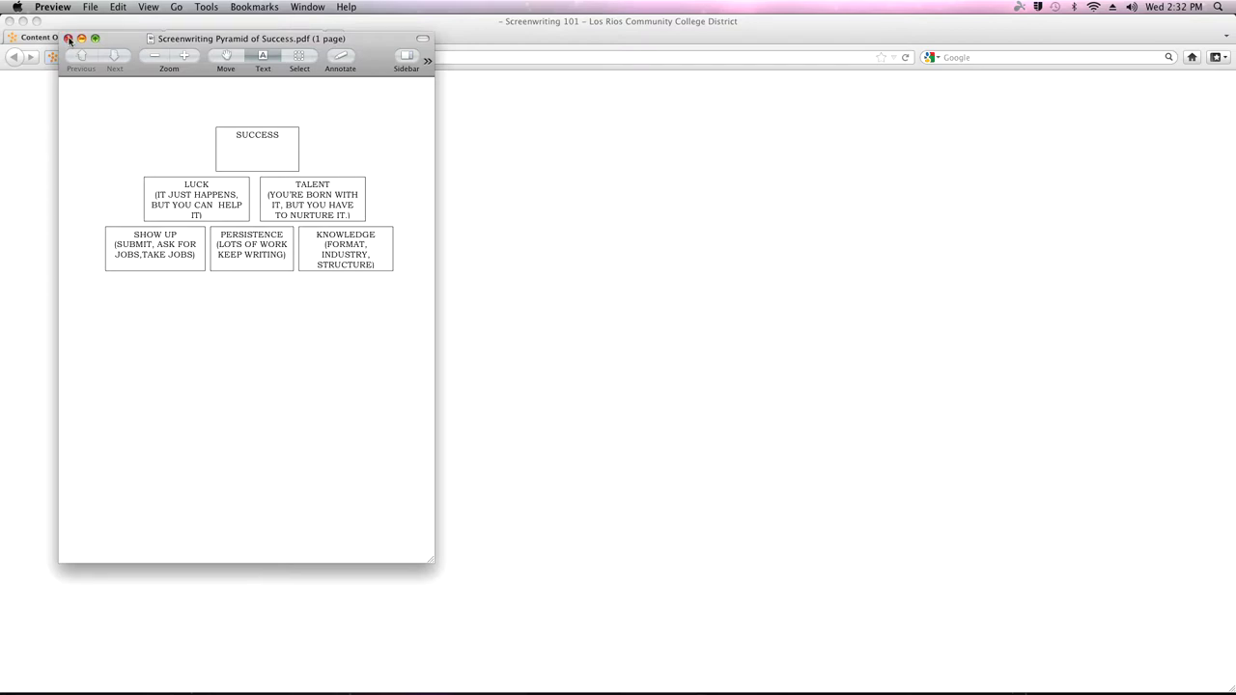
Close the Preview PDF and leftover tab, returning to the Screenwriting 101 course home.
{"action": "left_click", "coordinate": [68, 38]}
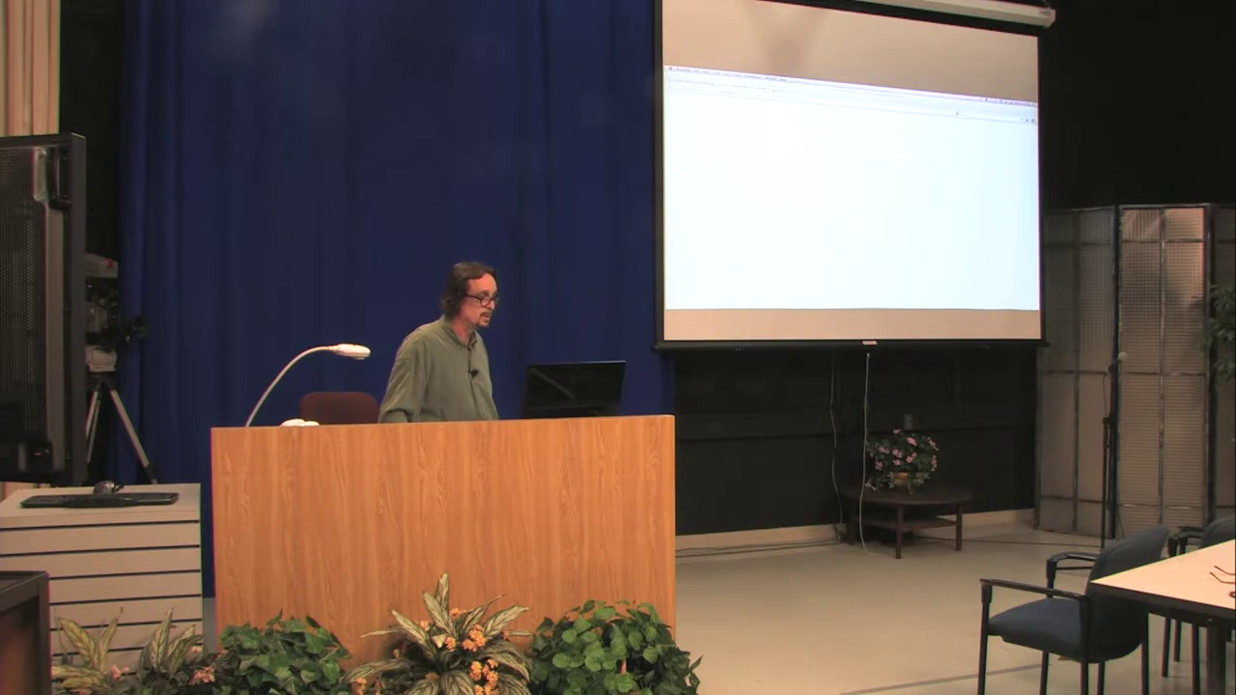
{"action": "key", "text": "ctrl+t"}
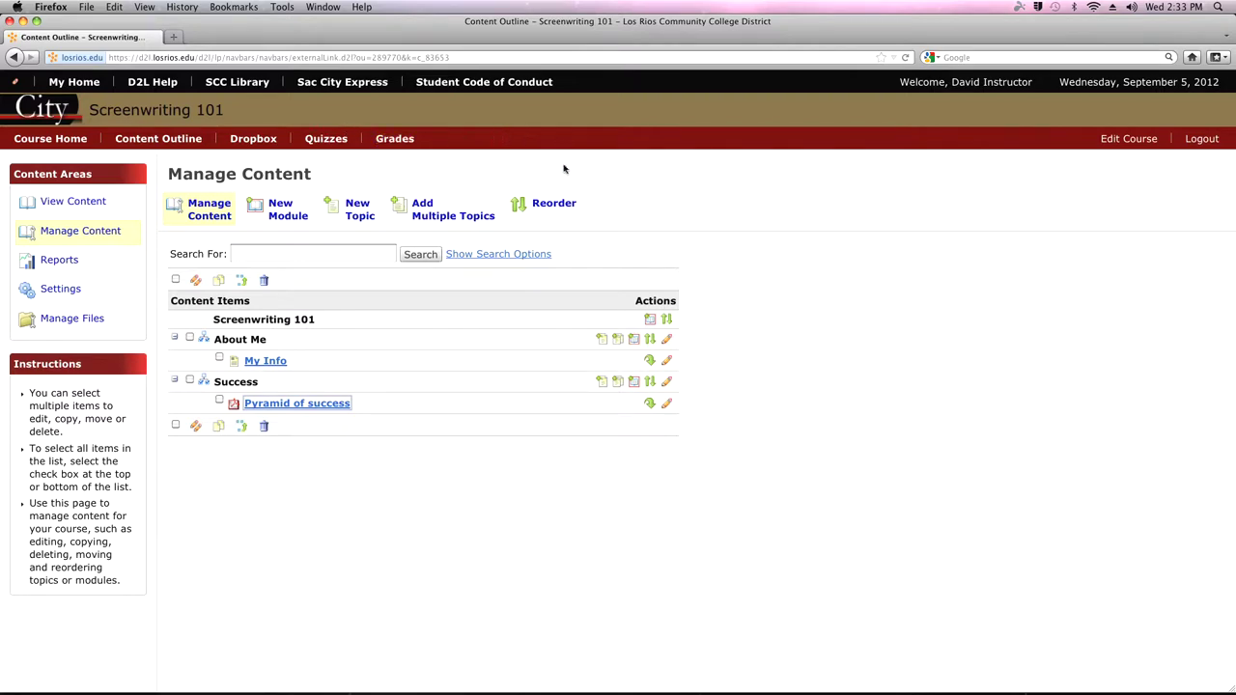
{"action": "left_click", "coordinate": [74, 142]}
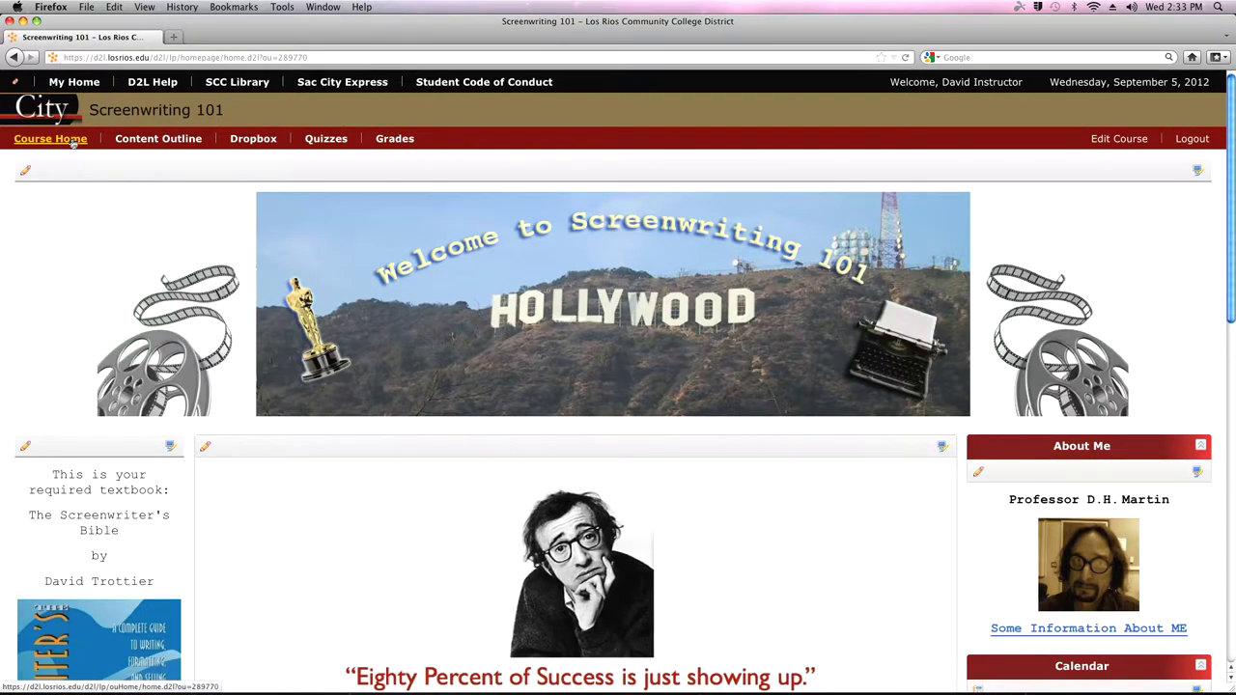
Go from Course Administration to the Navbars page for Screenwriting 101, where 2012 SCC Navigation Bar is active.
{"action": "left_click", "coordinate": [1120, 145]}
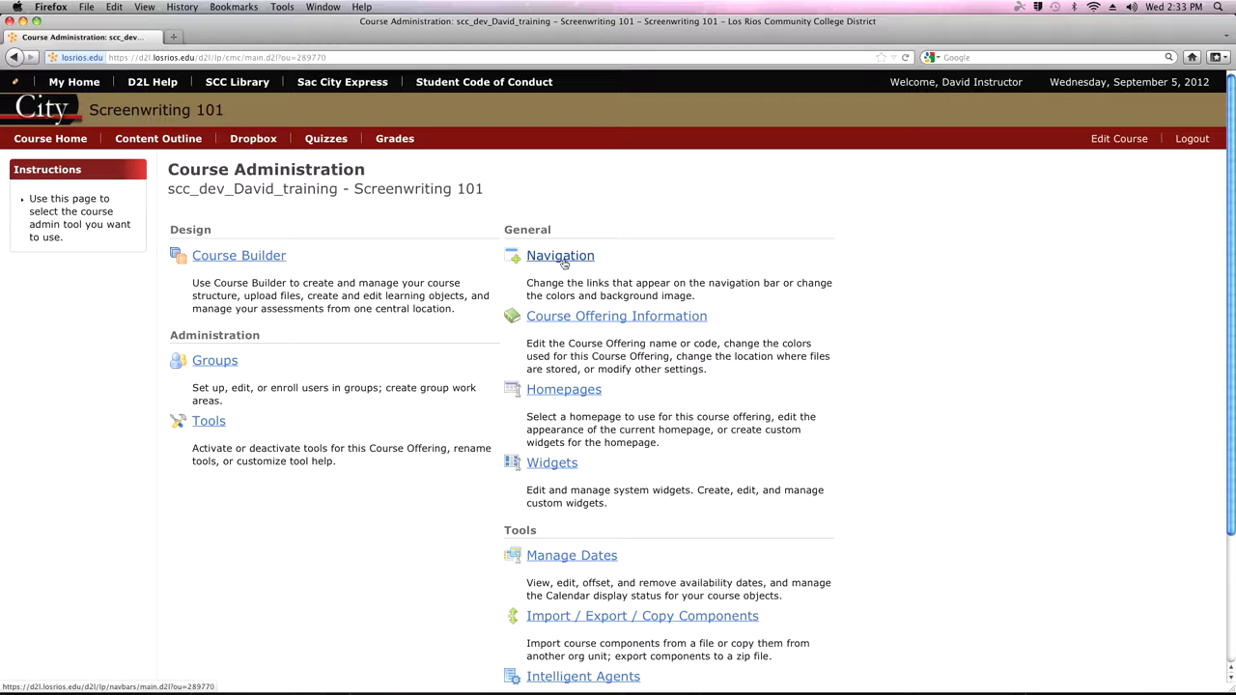
{"action": "left_click", "coordinate": [563, 259]}
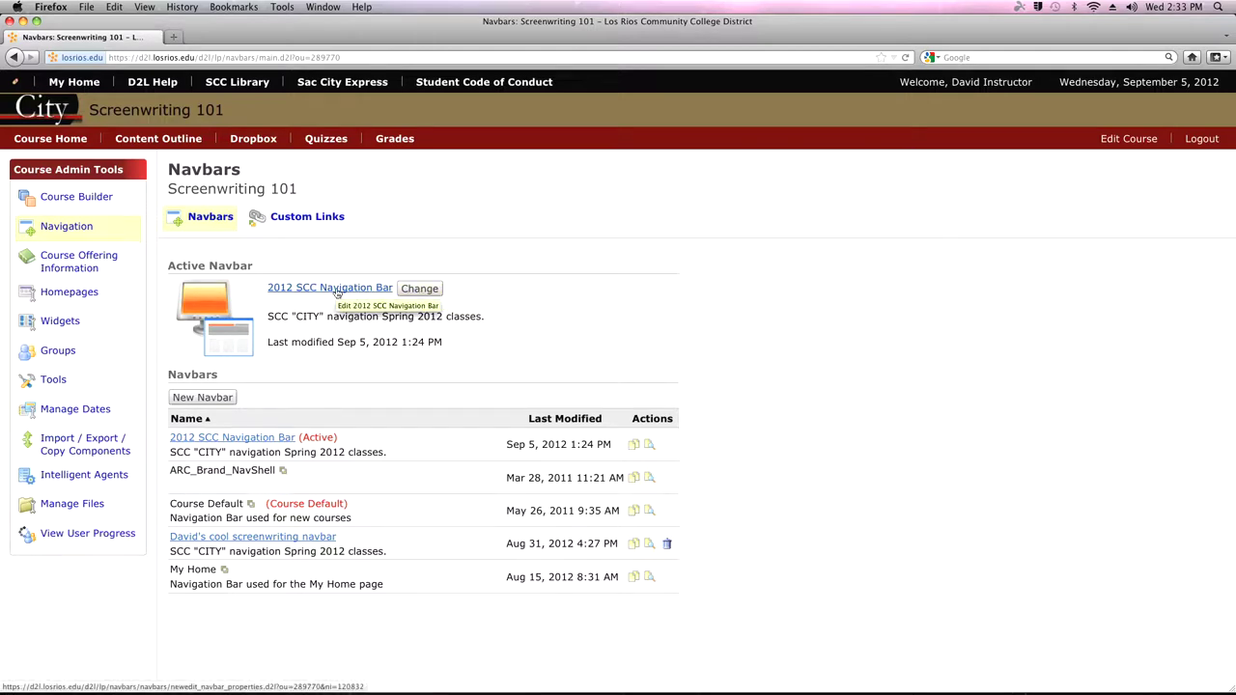
Replace the 2012 SCC Navigation Bar with the instructor's cool screenwriting navbar as the active navbar.
{"action": "left_click", "coordinate": [420, 290]}
{"action": "left_click", "coordinate": [449, 291]}
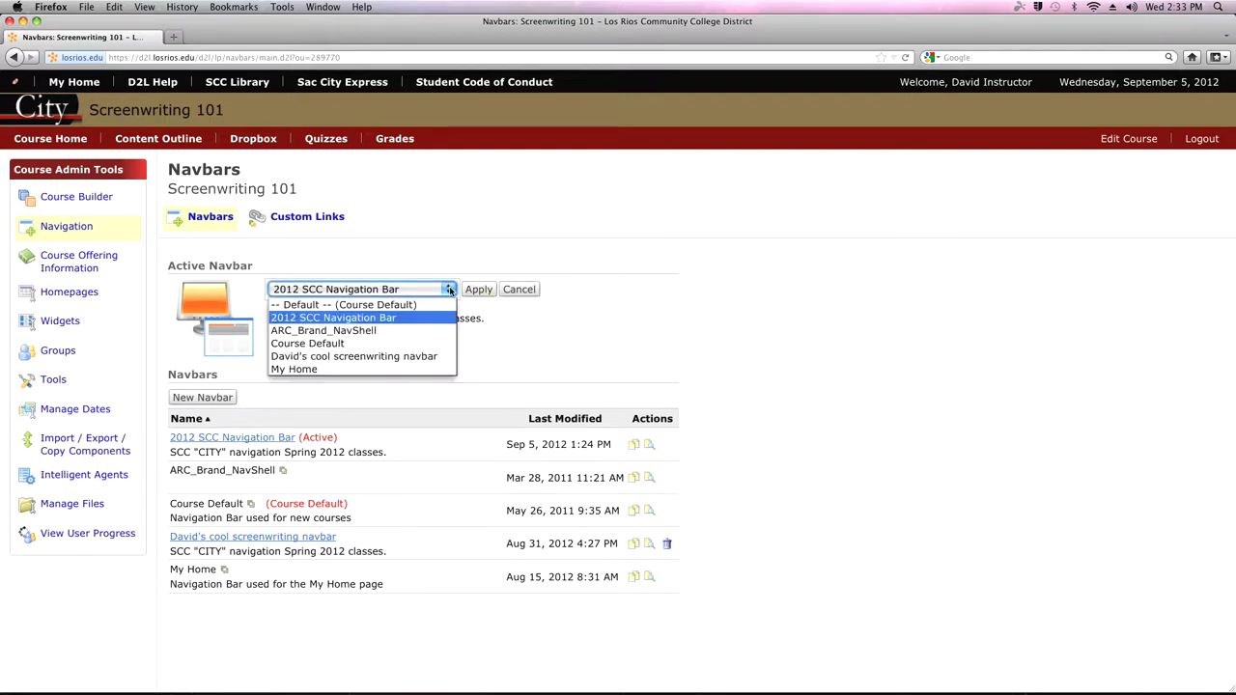
{"action": "left_click", "coordinate": [422, 358]}
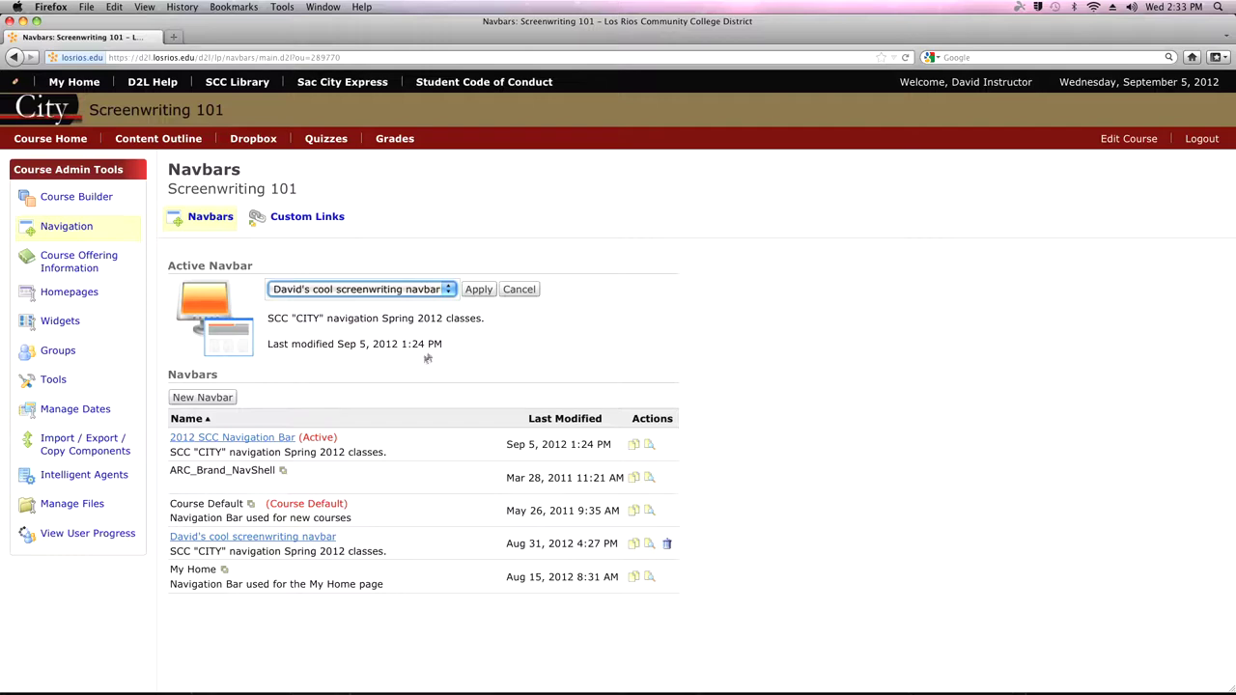
{"action": "left_click", "coordinate": [477, 292]}
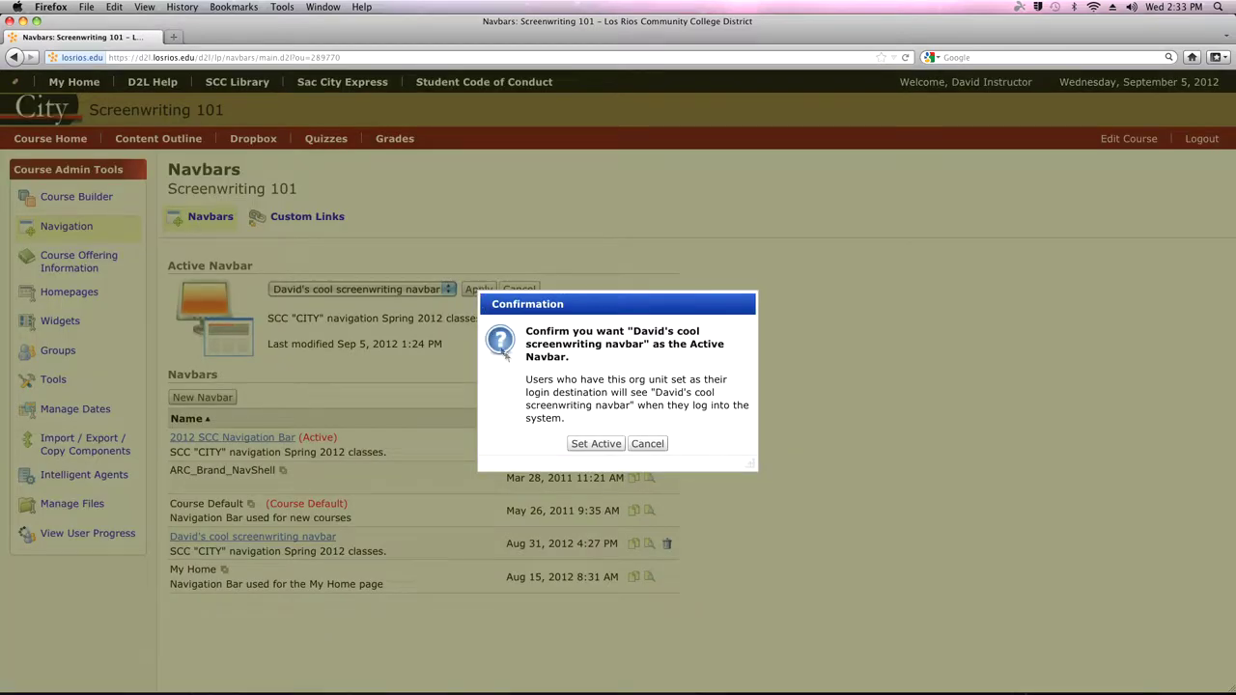
{"action": "left_click", "coordinate": [596, 444]}
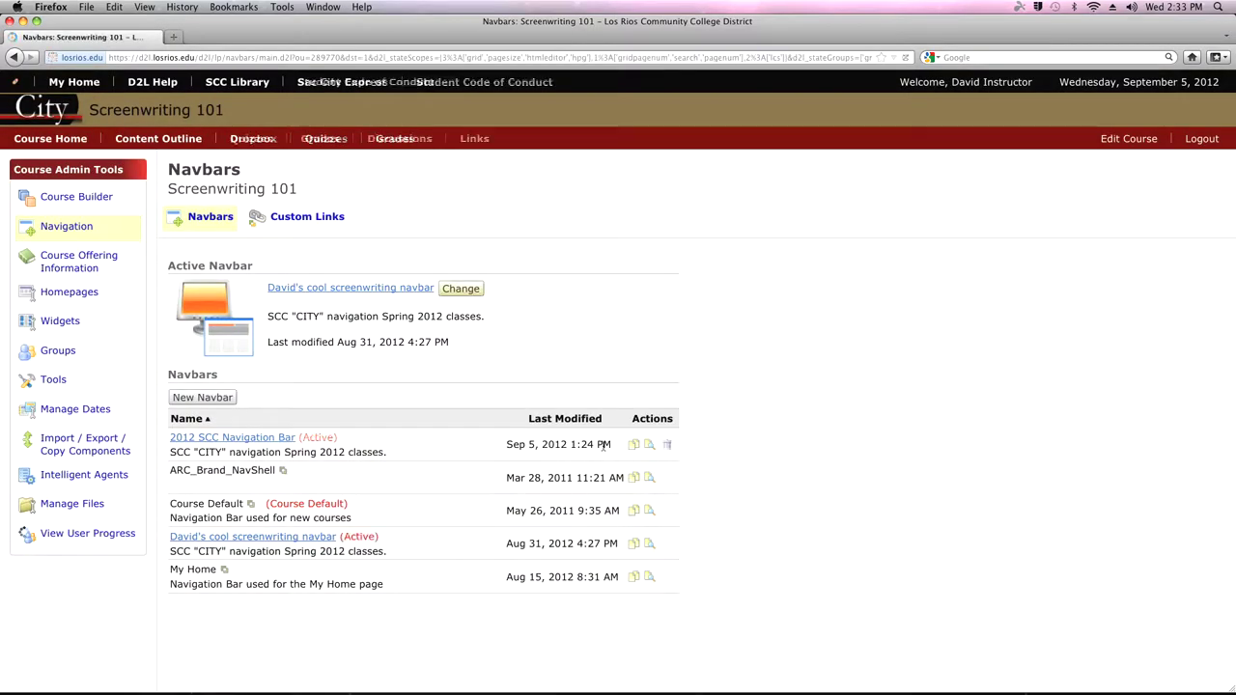
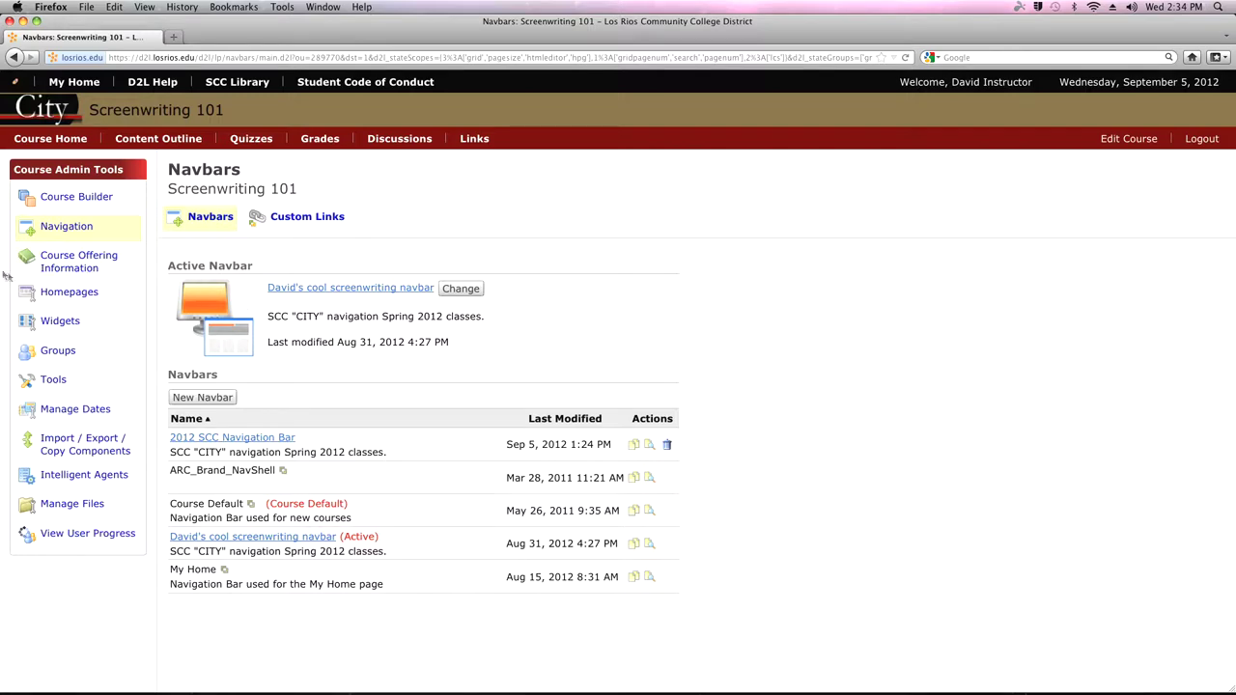
Return to the Screenwriting 101 course homepage after a brief visit to Links.
{"action": "left_click", "coordinate": [55, 140]}
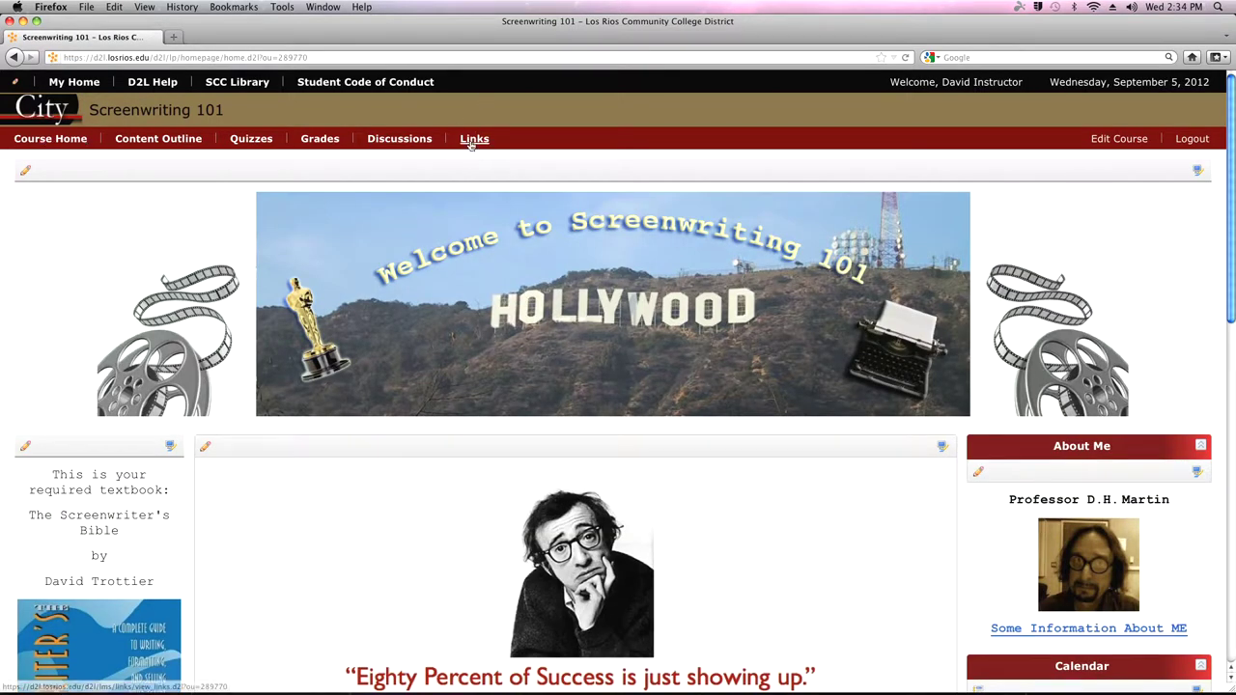
{"action": "left_click", "coordinate": [473, 142]}
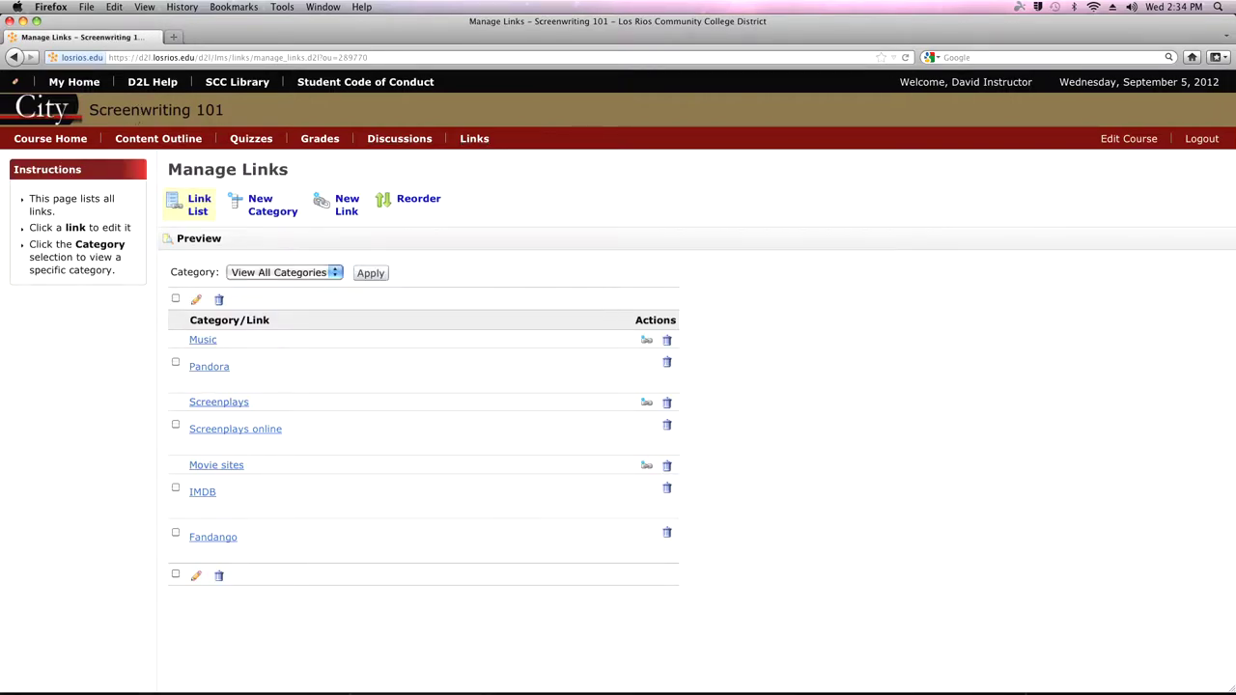
{"action": "left_click", "coordinate": [60, 146]}
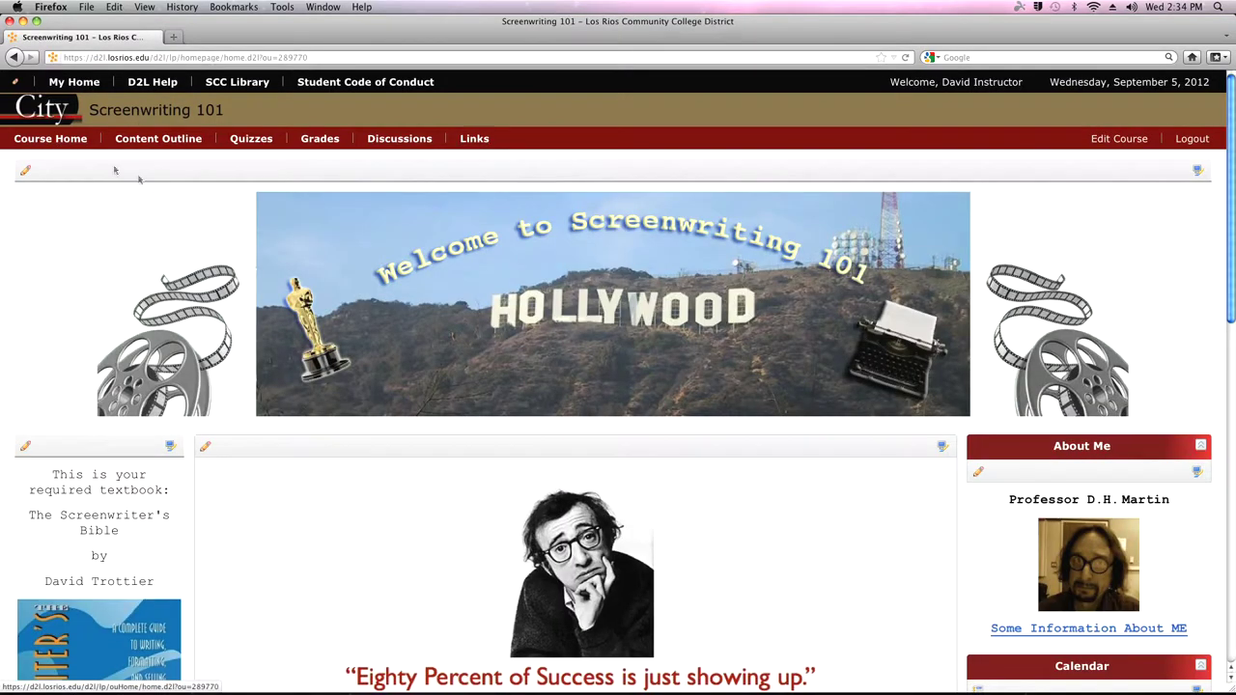
Scroll through the homepage reviewing the Role Switch, library search, code of conduct and instructor-links widgets.
{"action": "scroll", "coordinate": [428, 282], "scroll_direction": "down", "scroll_amount": 15}
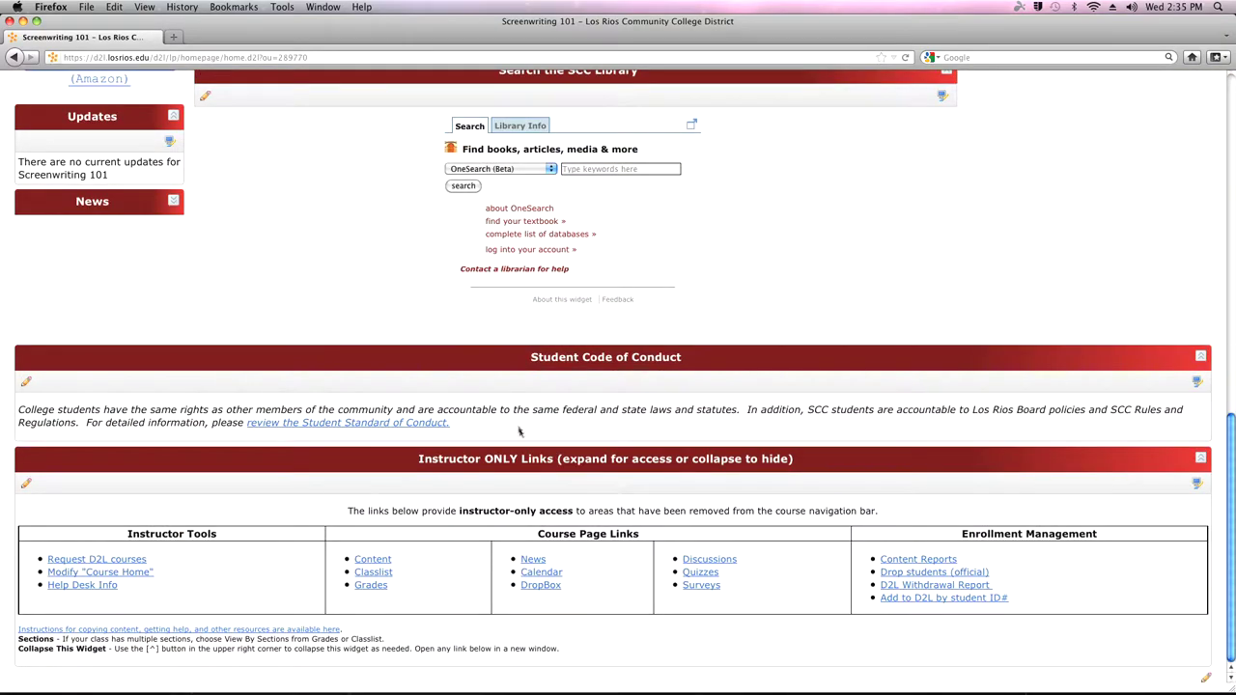
{"action": "scroll", "coordinate": [512, 316], "scroll_direction": "up", "scroll_amount": 8}
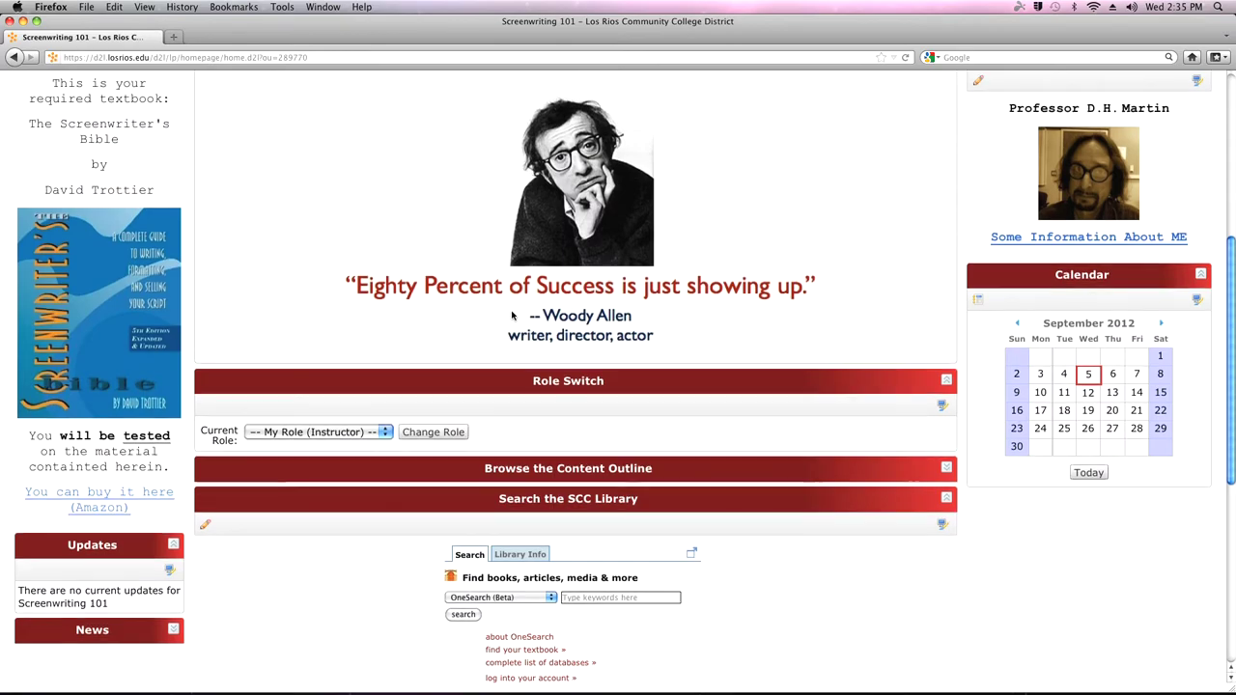
{"action": "scroll", "coordinate": [511, 316], "scroll_direction": "down", "scroll_amount": 2}
{"action": "scroll", "coordinate": [512, 316], "scroll_direction": "down", "scroll_amount": 2}
{"action": "scroll", "coordinate": [531, 324], "scroll_direction": "up", "scroll_amount": 8}
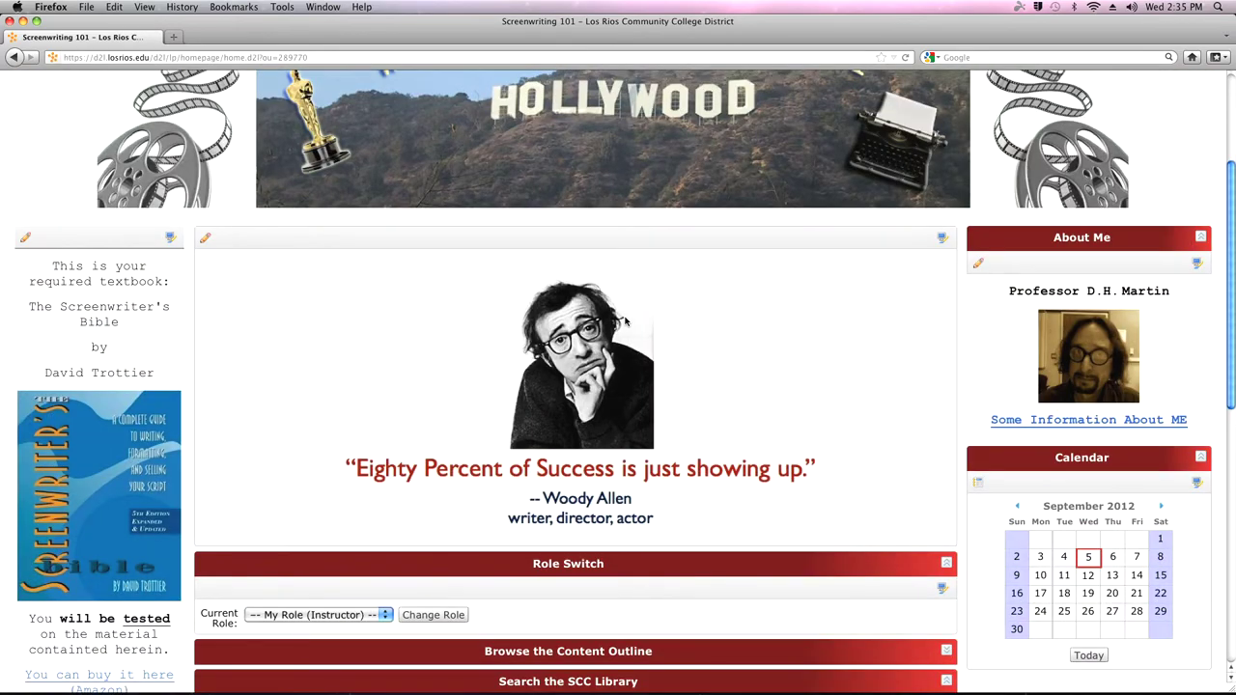
{"action": "scroll", "coordinate": [624, 321], "scroll_direction": "down", "scroll_amount": 9}
{"action": "scroll", "coordinate": [624, 322], "scroll_direction": "down", "scroll_amount": 3}
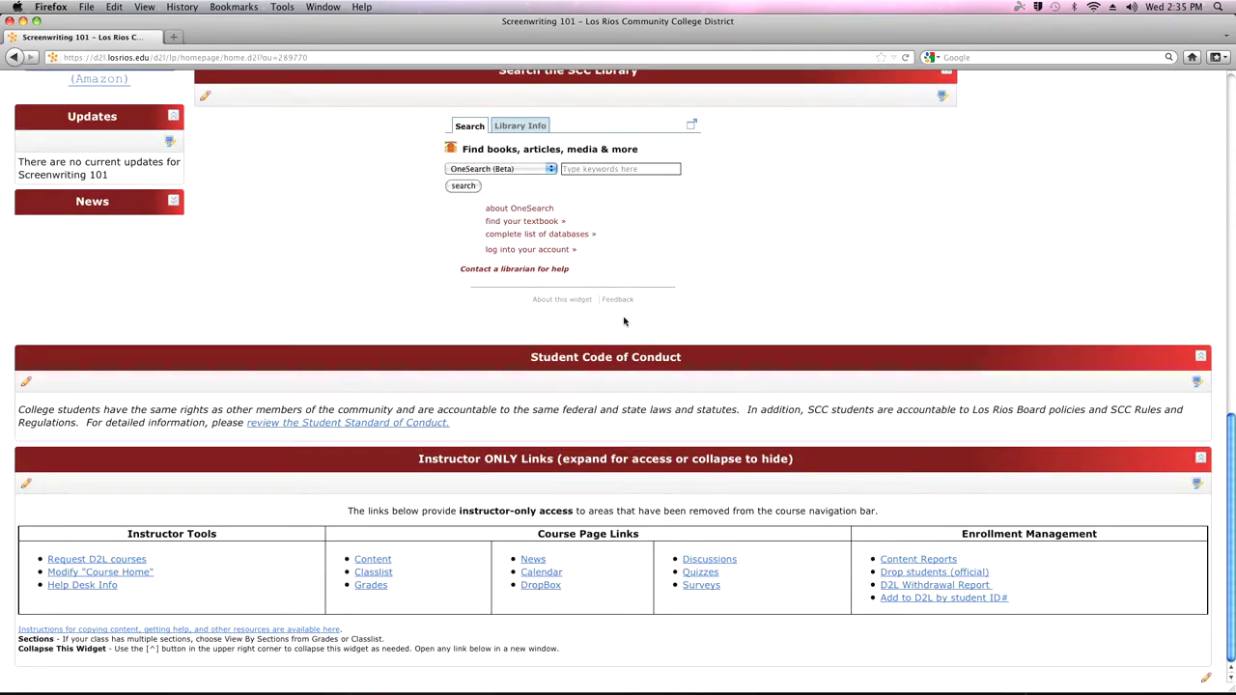
{"action": "scroll", "coordinate": [624, 322], "scroll_direction": "up", "scroll_amount": 10}
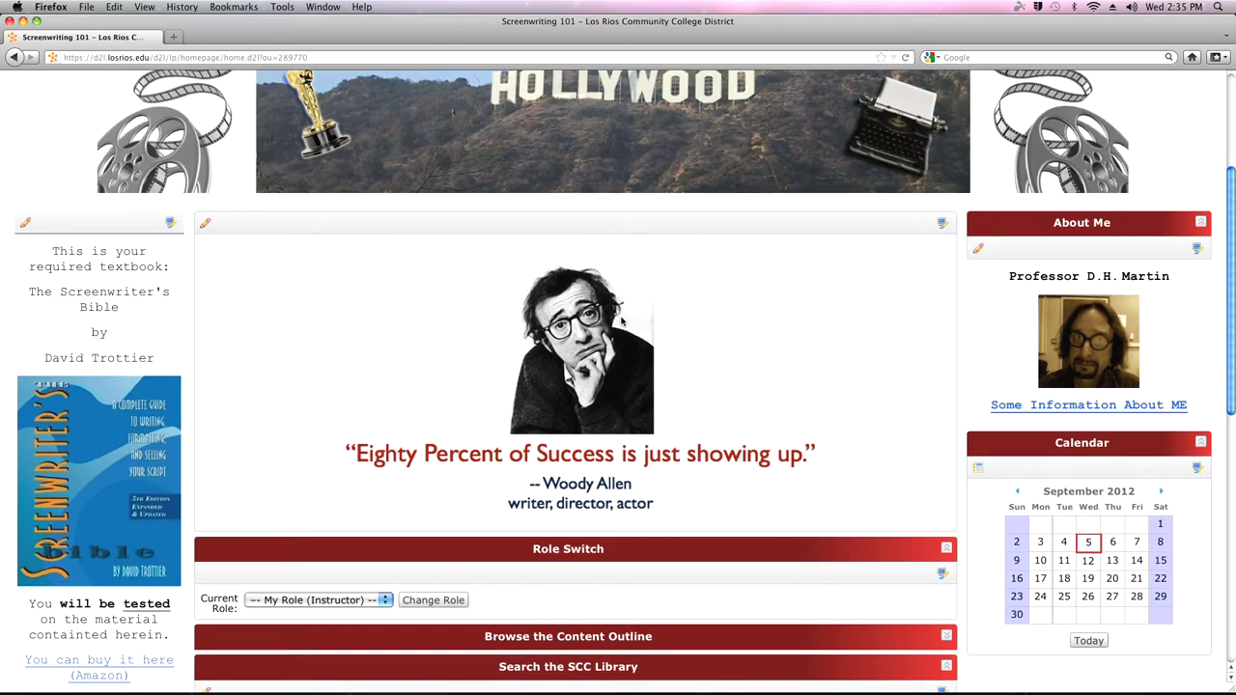
{"action": "scroll", "coordinate": [621, 321], "scroll_direction": "up", "scroll_amount": 4}
{"action": "scroll", "coordinate": [621, 321], "scroll_direction": "down", "scroll_amount": 1}
{"action": "scroll", "coordinate": [621, 322], "scroll_direction": "down", "scroll_amount": 9}
{"action": "scroll", "coordinate": [621, 322], "scroll_direction": "down", "scroll_amount": 4}
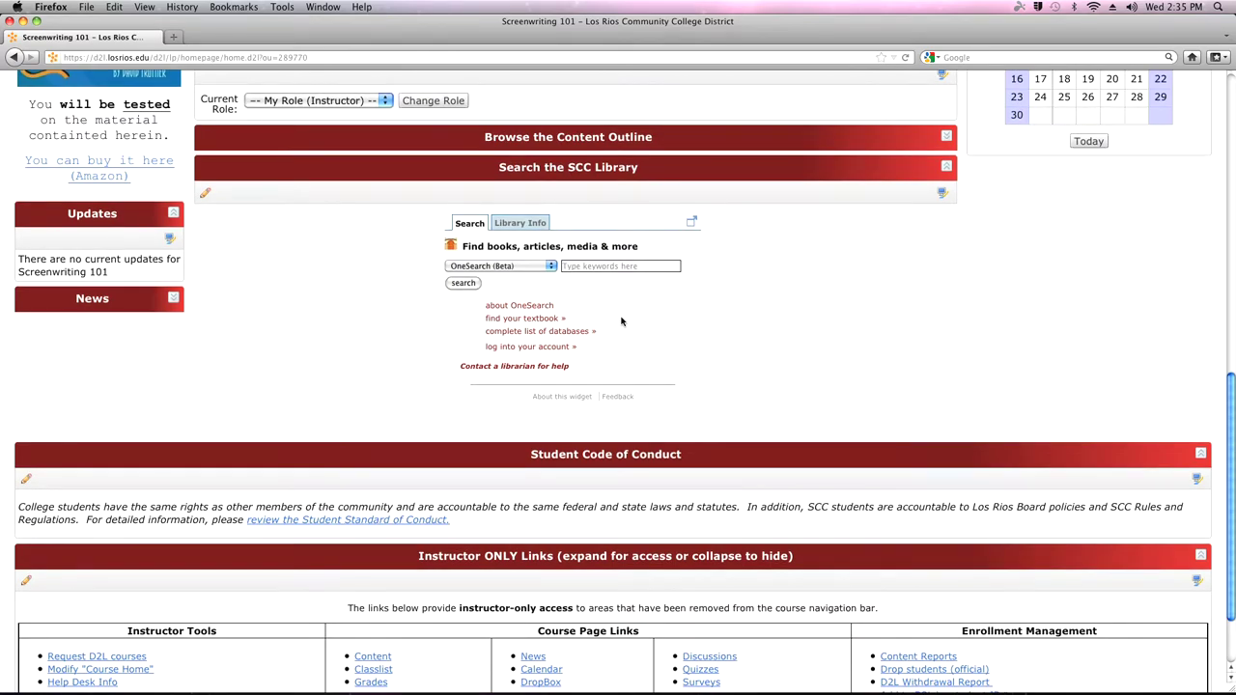
{"action": "scroll", "coordinate": [621, 321], "scroll_direction": "up", "scroll_amount": 8}
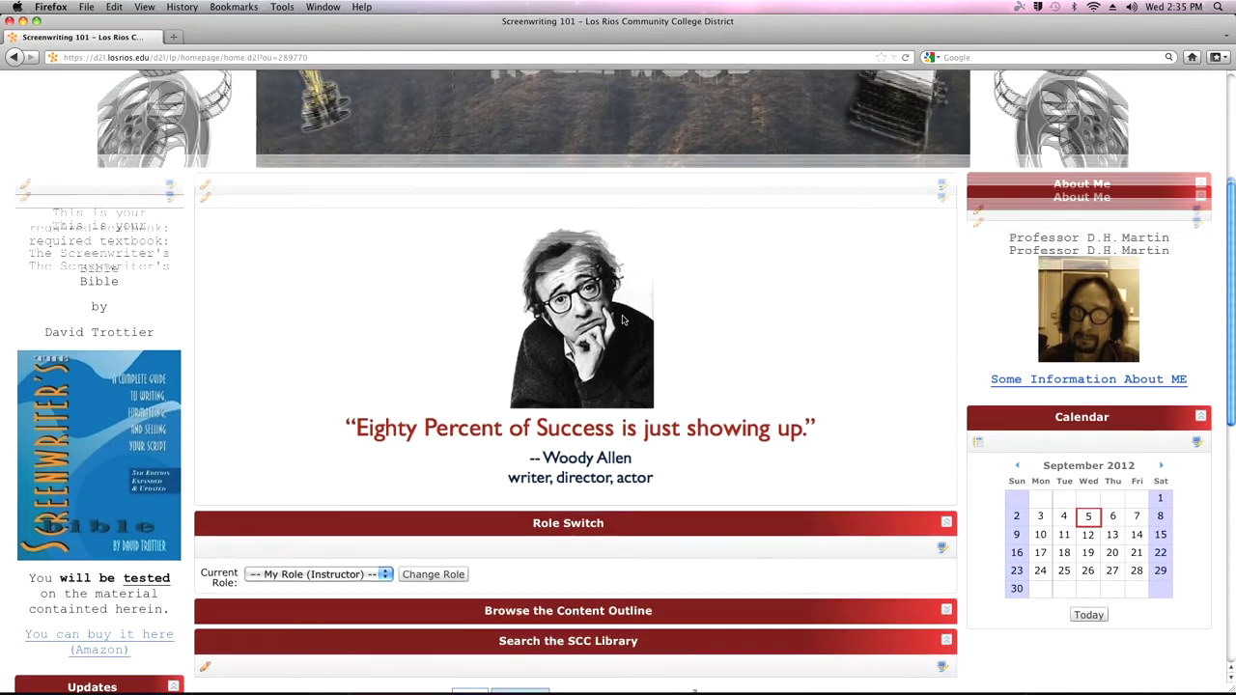
{"action": "scroll", "coordinate": [622, 321], "scroll_direction": "down", "scroll_amount": 1}
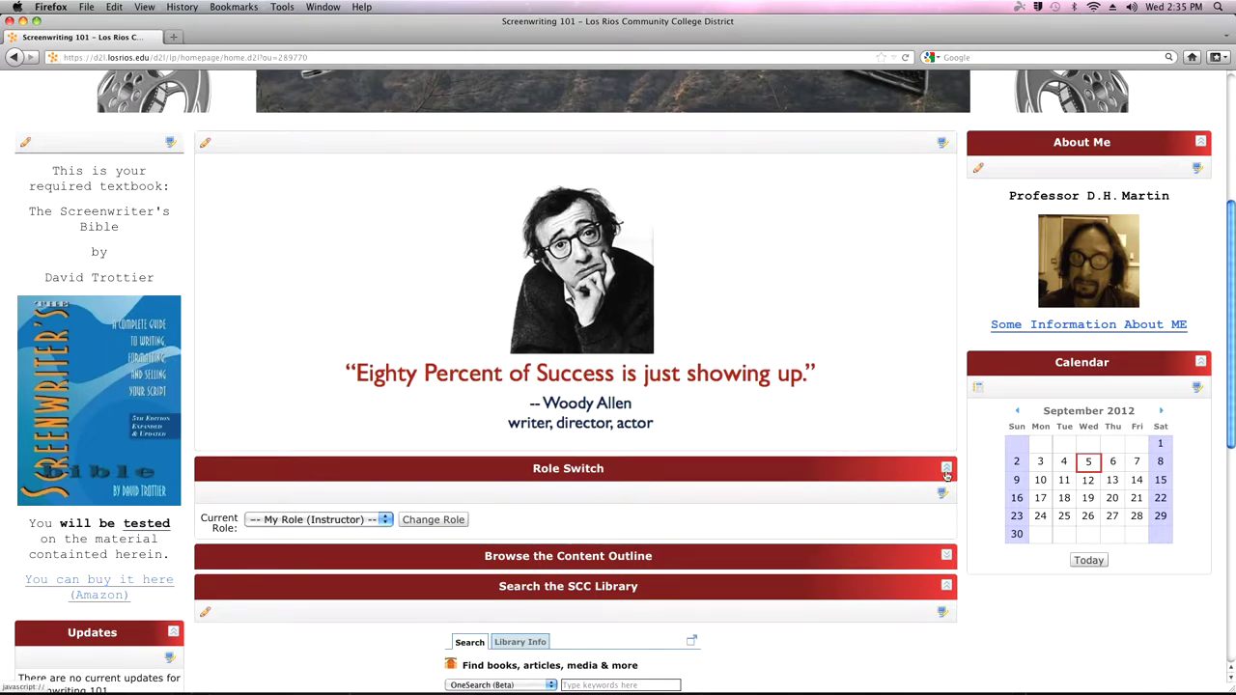
Change the role to Student and view the Links page with Pandora, IMDB and Fandango.
{"action": "left_click", "coordinate": [385, 521]}
{"action": "left_click", "coordinate": [328, 547]}
{"action": "left_click", "coordinate": [422, 525]}
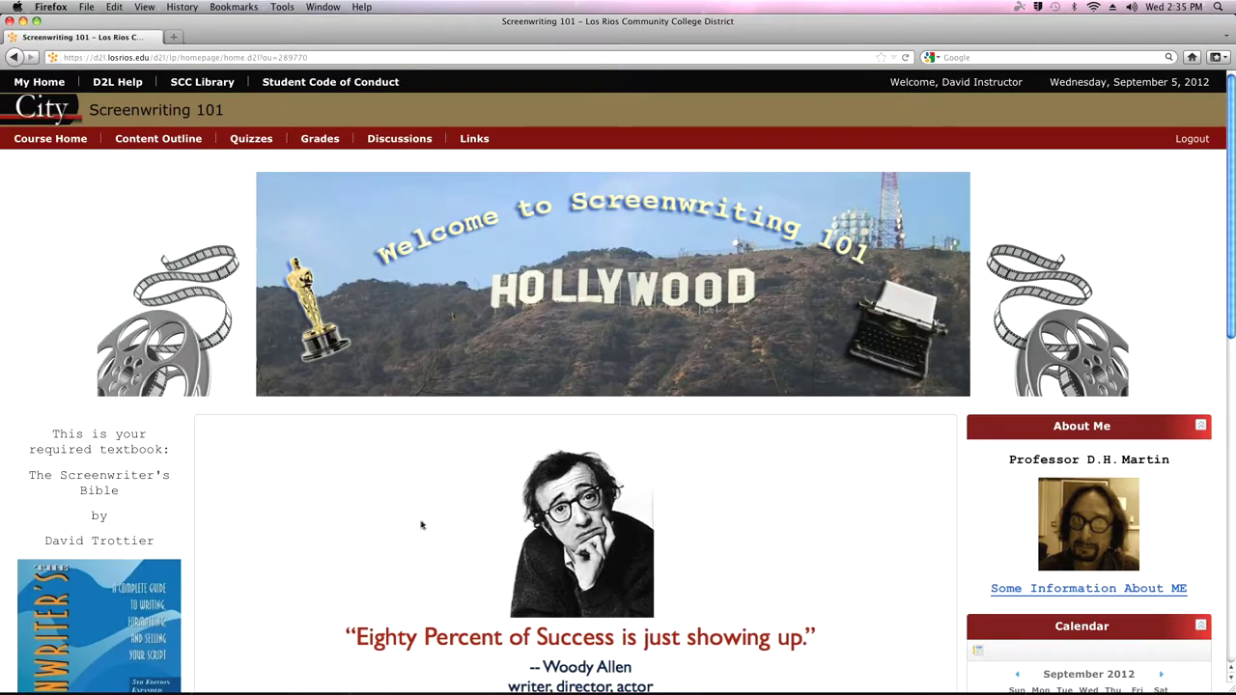
{"action": "left_click", "coordinate": [473, 140]}
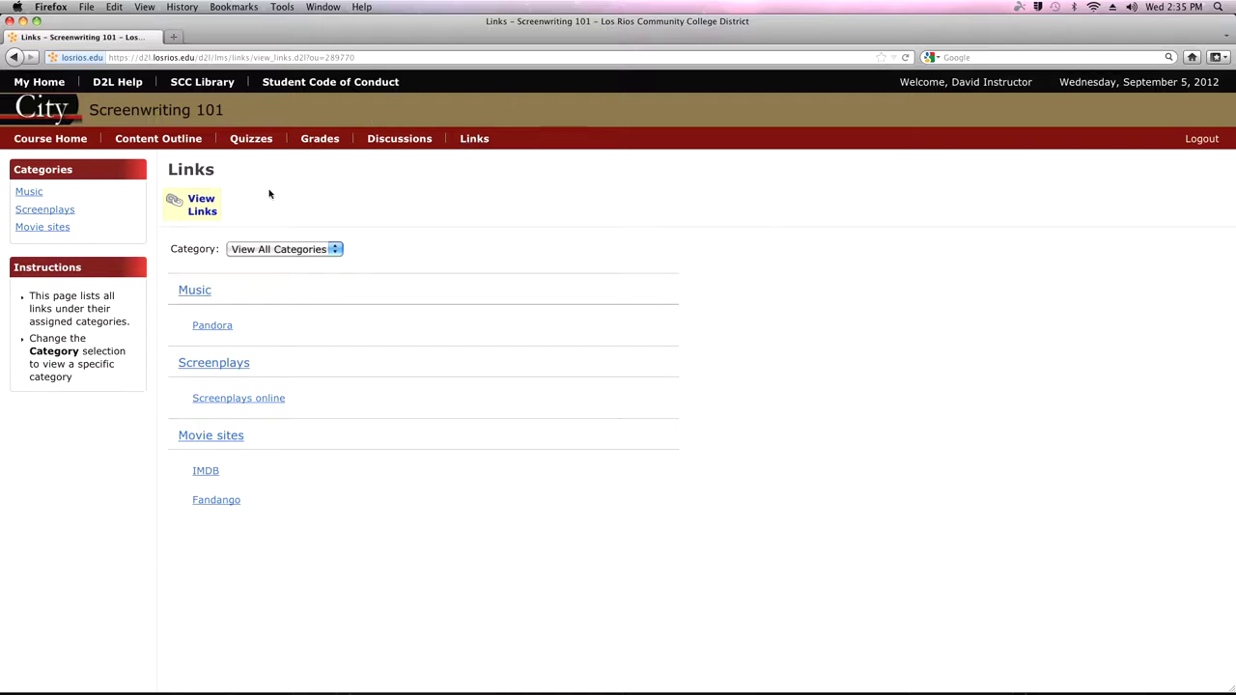
{"action": "left_click", "coordinate": [213, 327]}
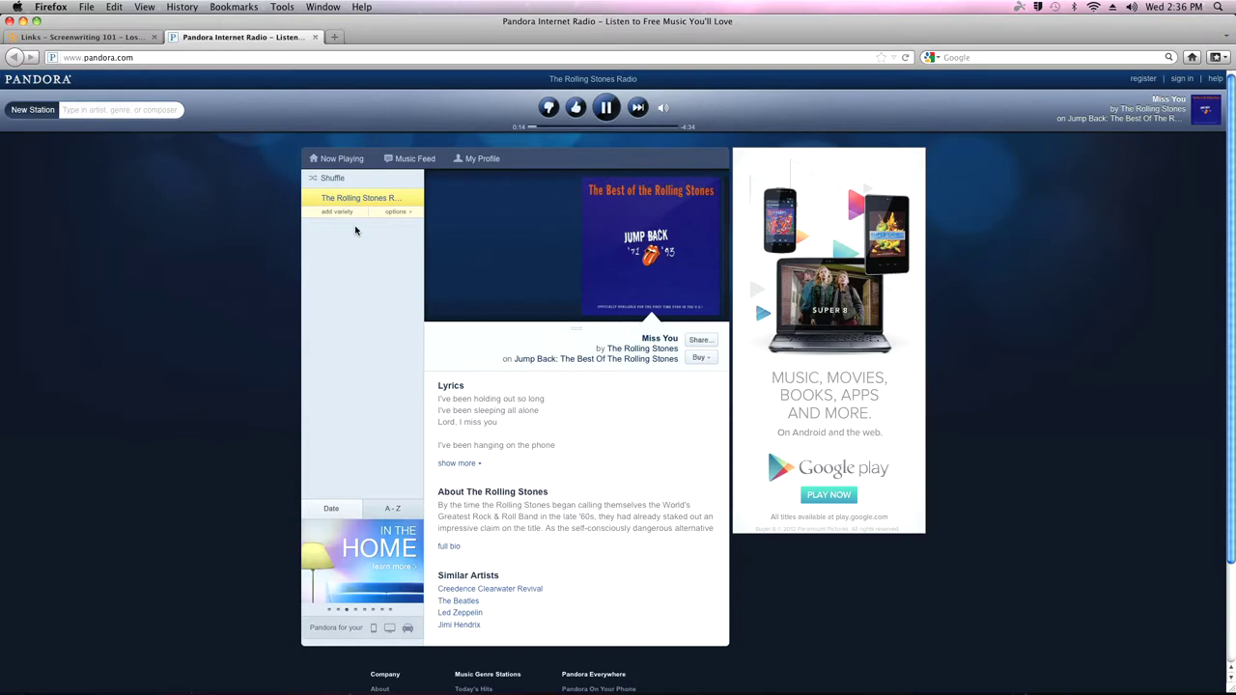
{"action": "left_click", "coordinate": [606, 109]}
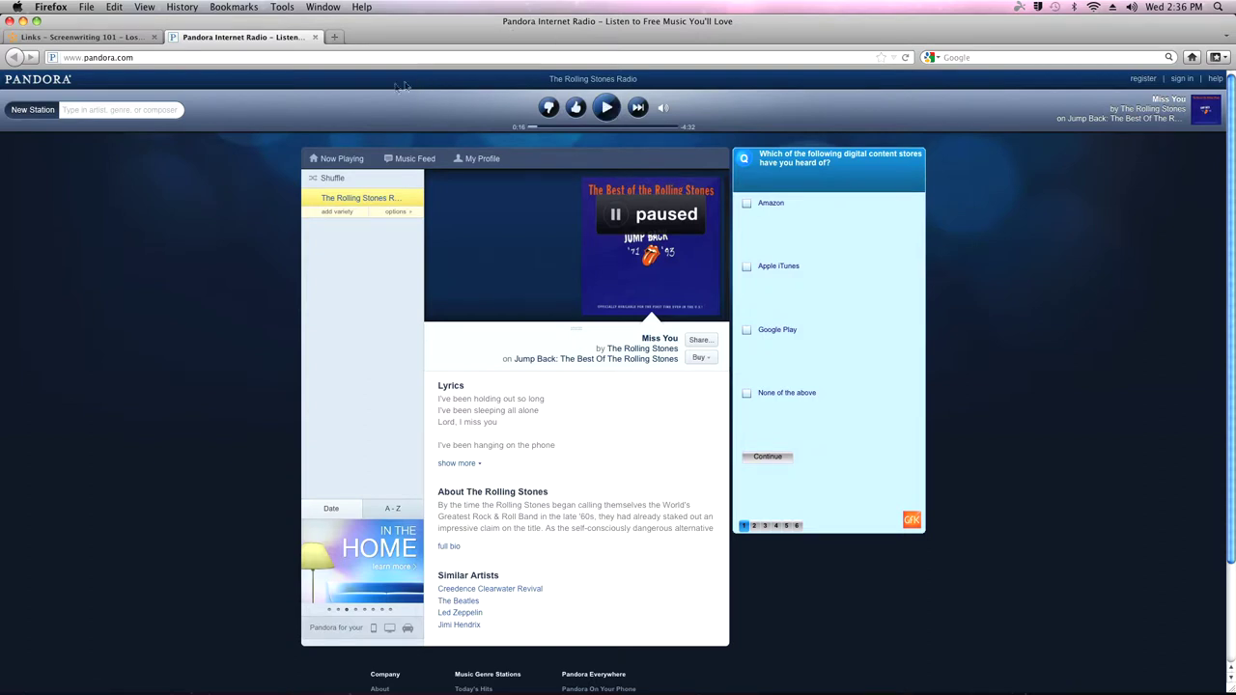
{"action": "left_click", "coordinate": [315, 37]}
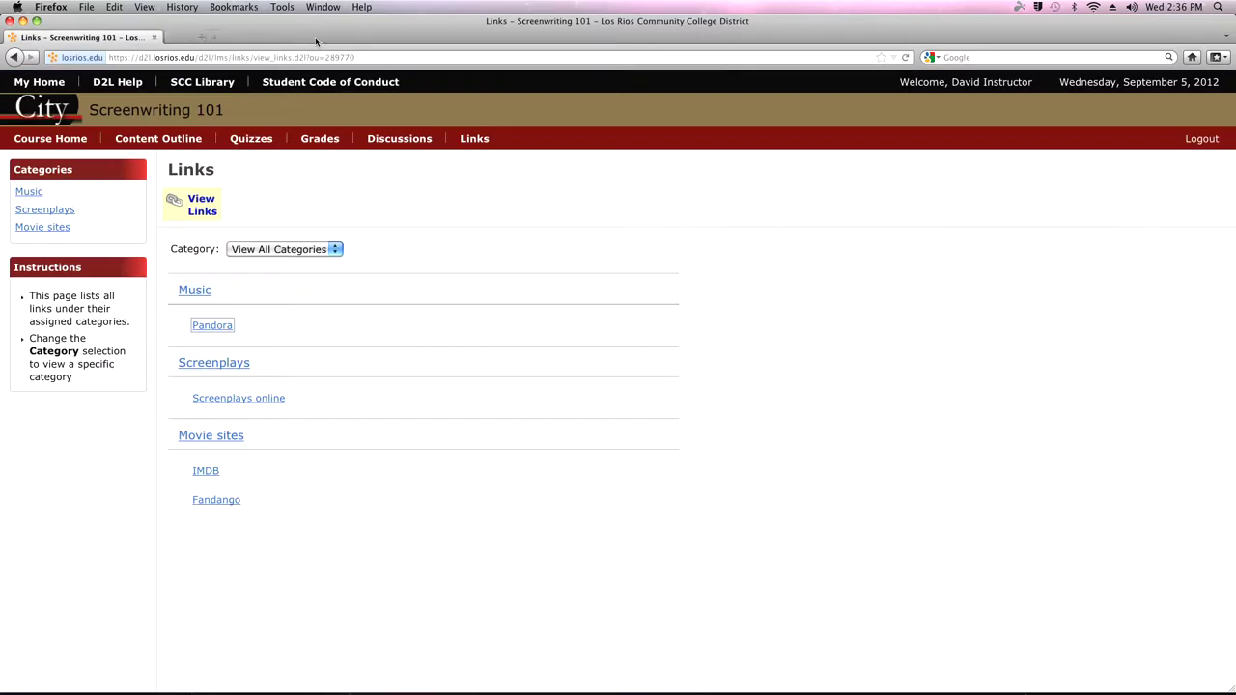
Revisit Links, then open Discussions to see the Beat Sheet forum and topic.
{"action": "left_click", "coordinate": [474, 142]}
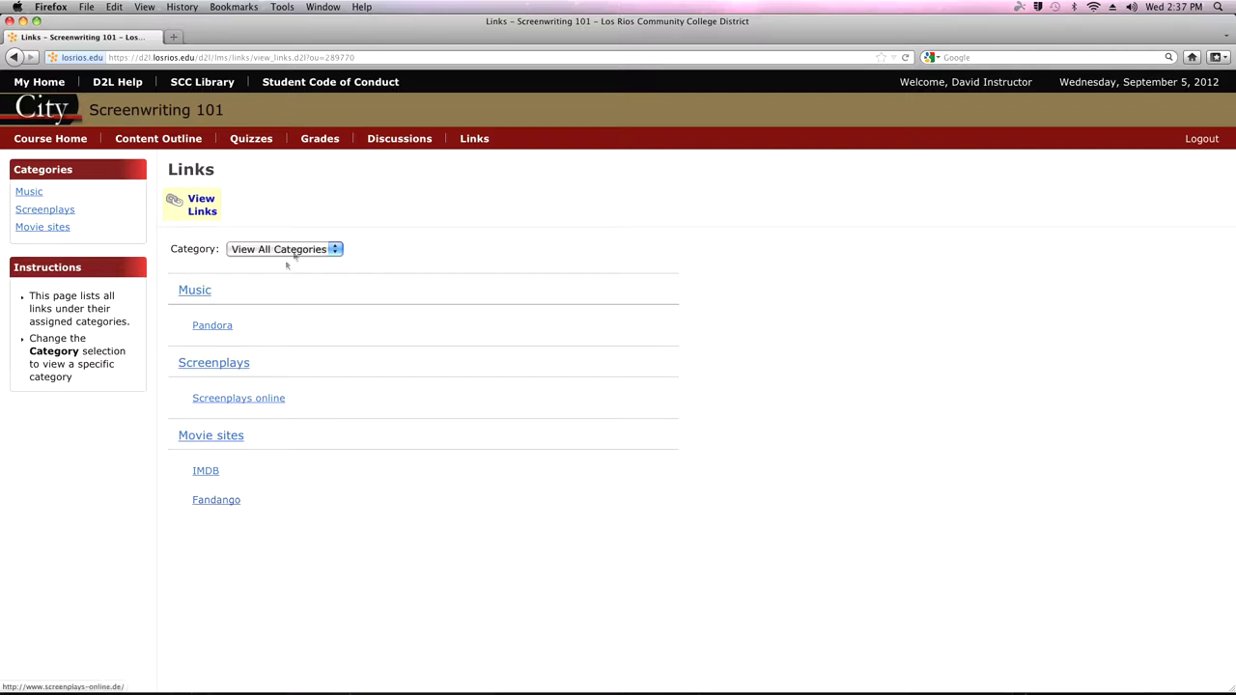
{"action": "left_click", "coordinate": [395, 141]}
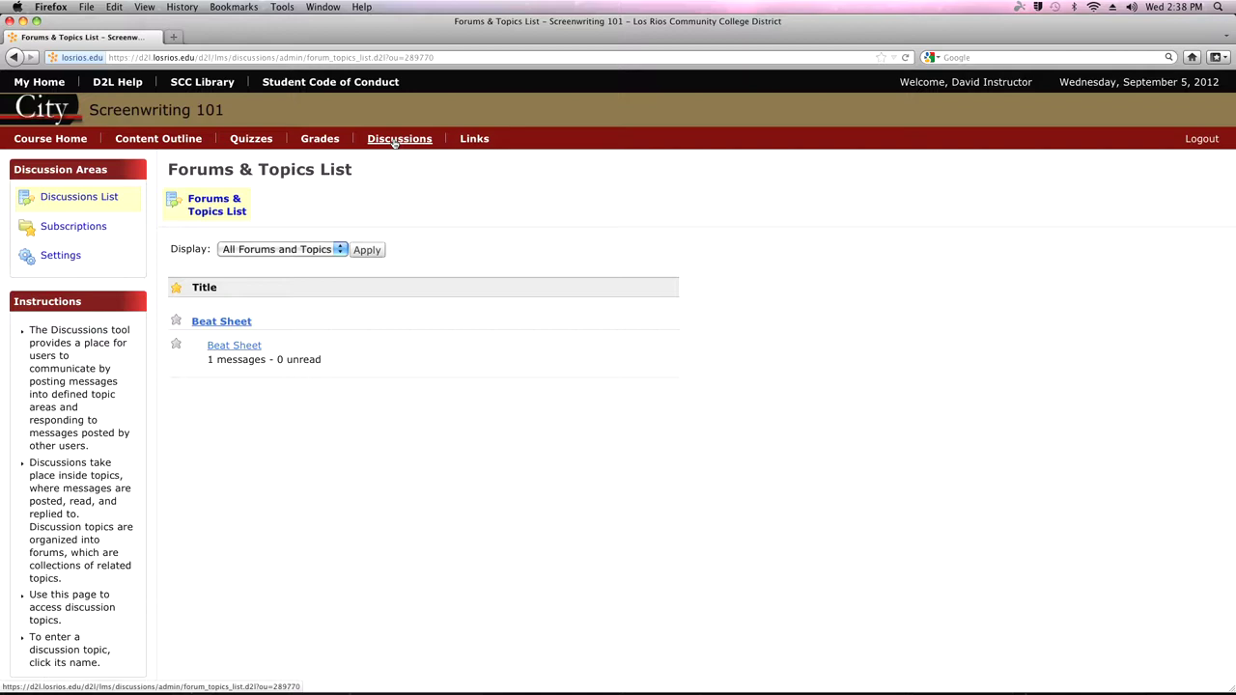
Open the Beat Sheet topic and start composing a new message in it.
{"action": "left_click", "coordinate": [229, 352]}
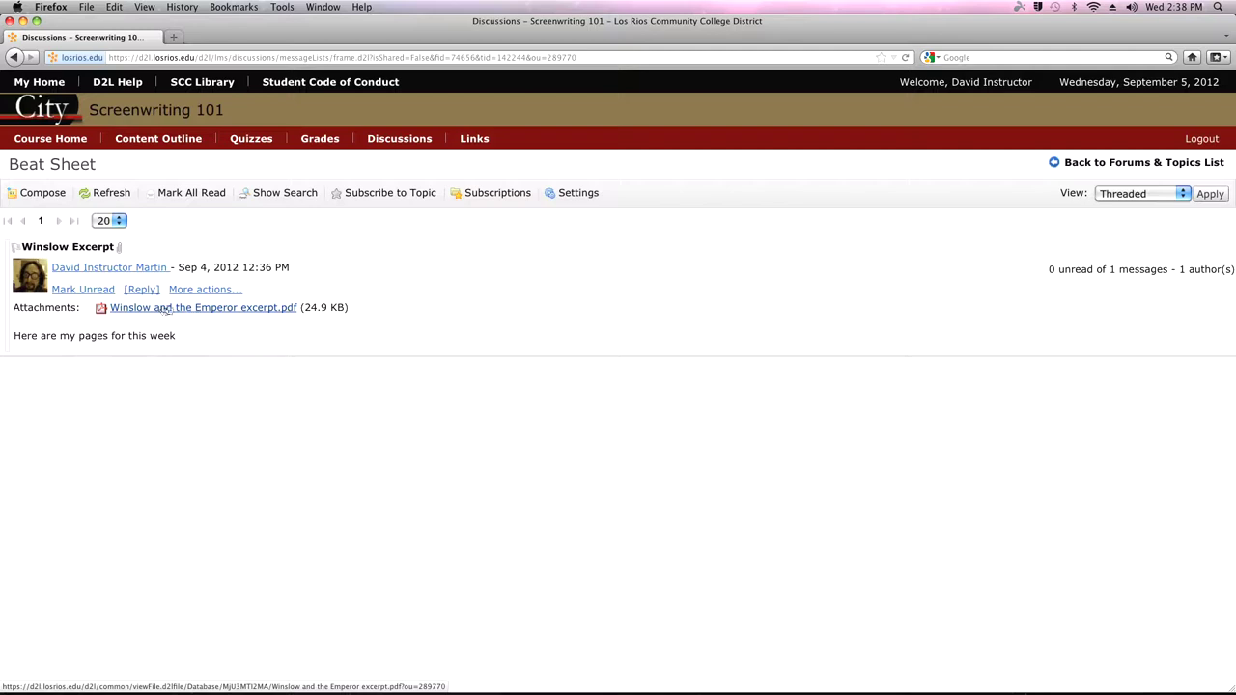
{"action": "left_click", "coordinate": [40, 196]}
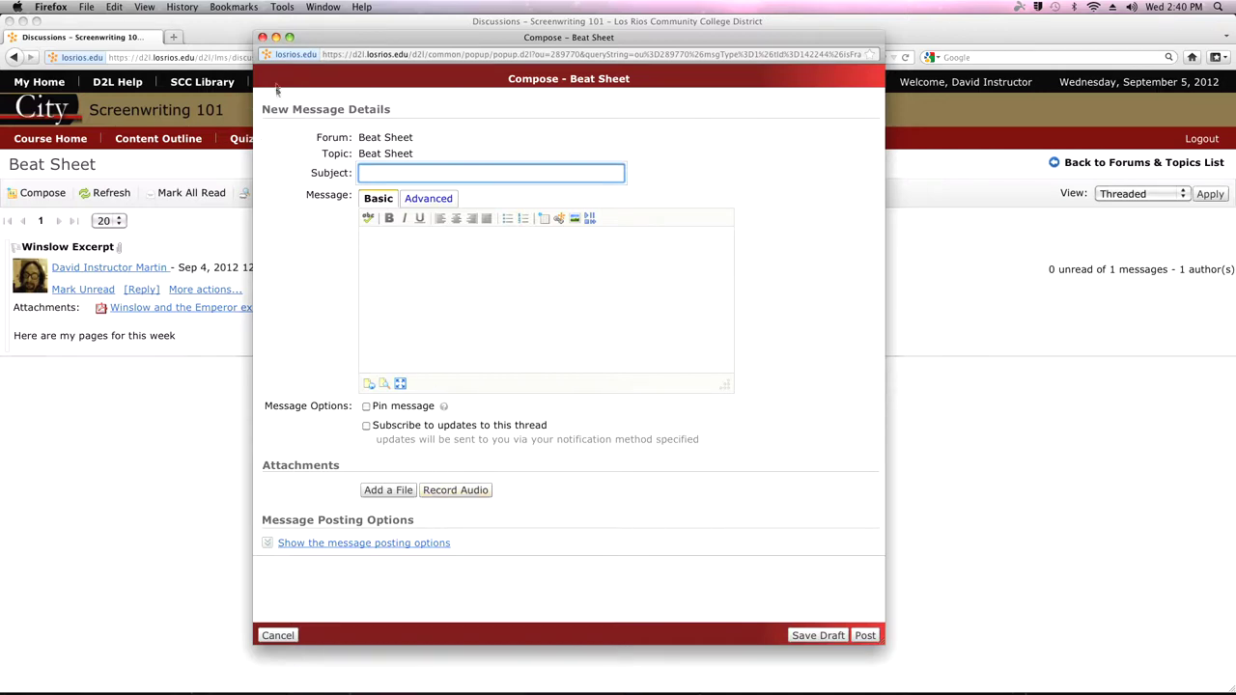
Cancel the Beat Sheet message, check the empty Quiz List, and return to My Home.
{"action": "left_click", "coordinate": [262, 38]}
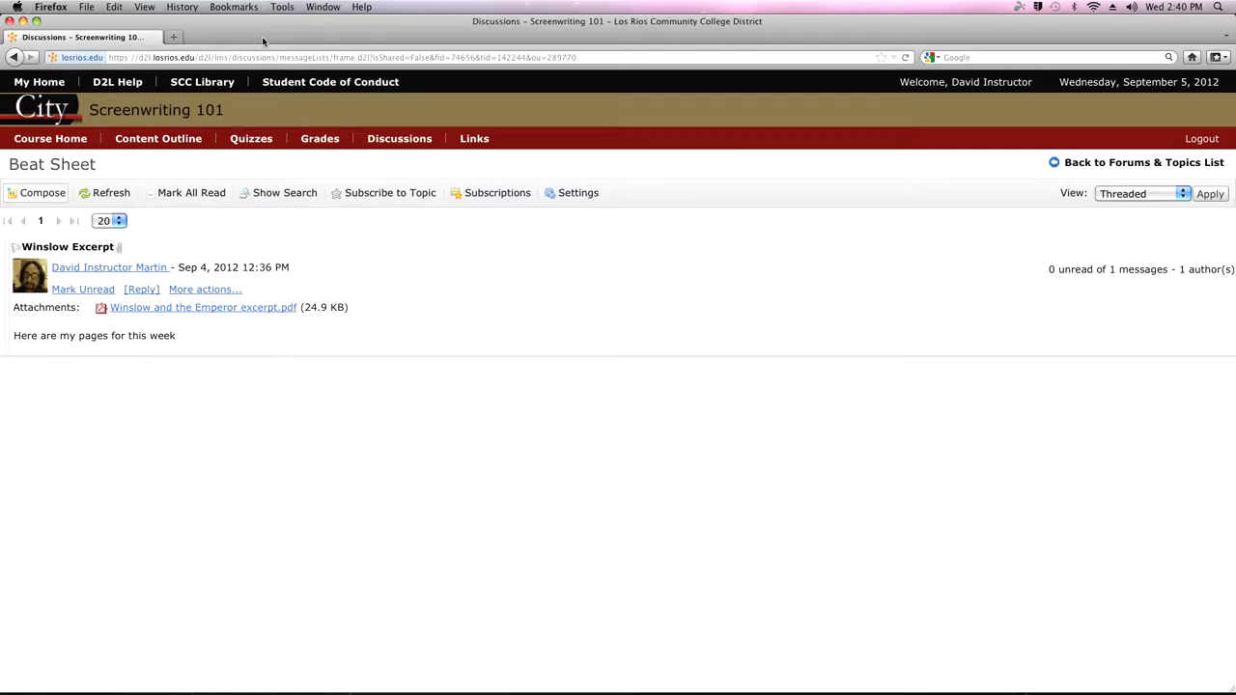
{"action": "left_click", "coordinate": [249, 141]}
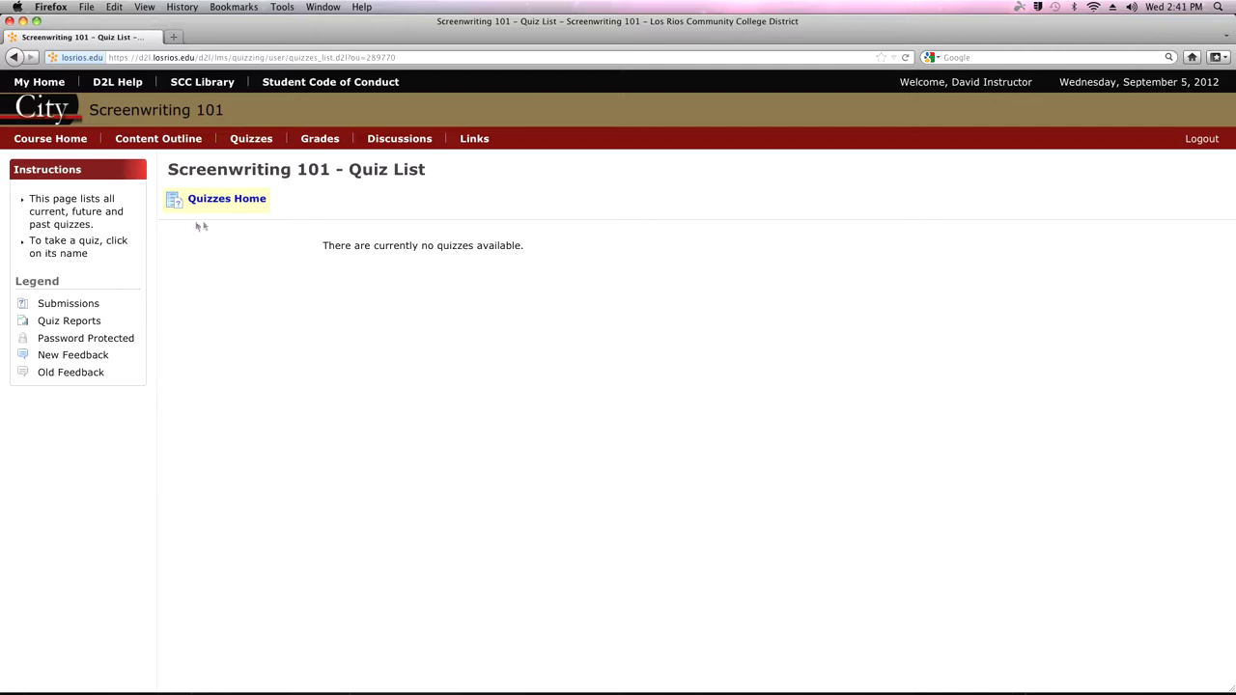
{"action": "left_click", "coordinate": [43, 85]}
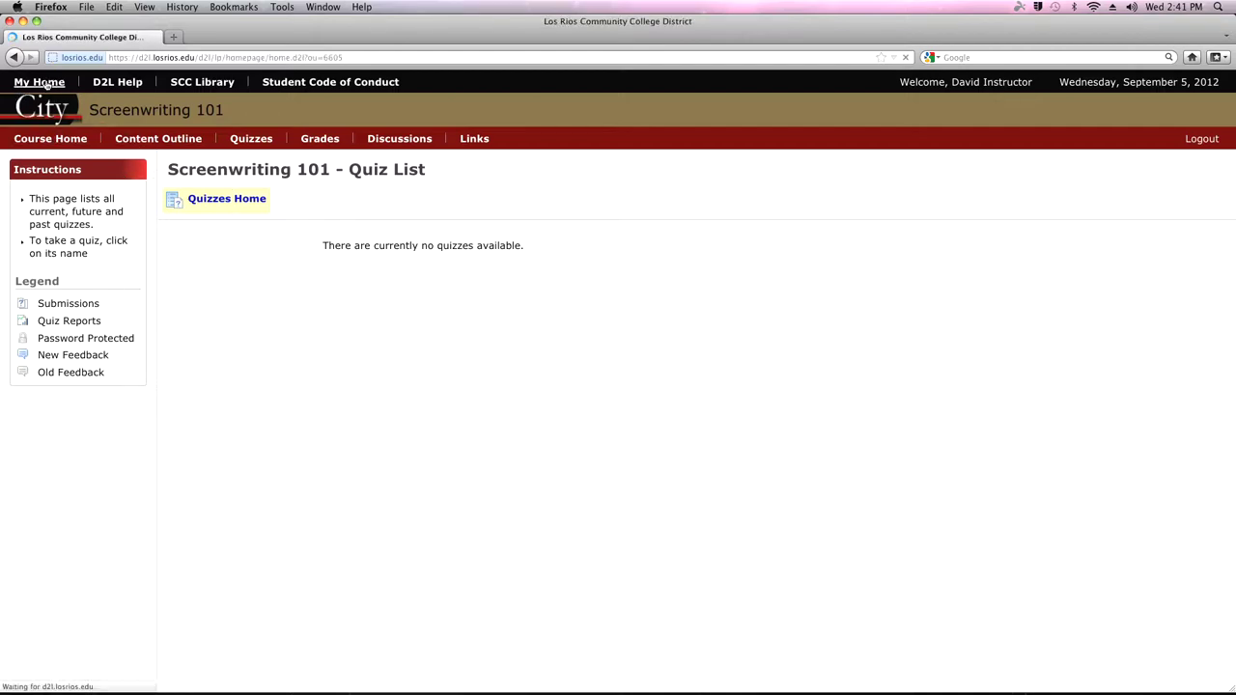
Open the Screenwriting 101 homepage, check down to the Student Code of Conduct, then go to Quizzes.
{"action": "left_click", "coordinate": [486, 256]}
{"action": "scroll", "coordinate": [551, 342], "scroll_direction": "down", "scroll_amount": 10}
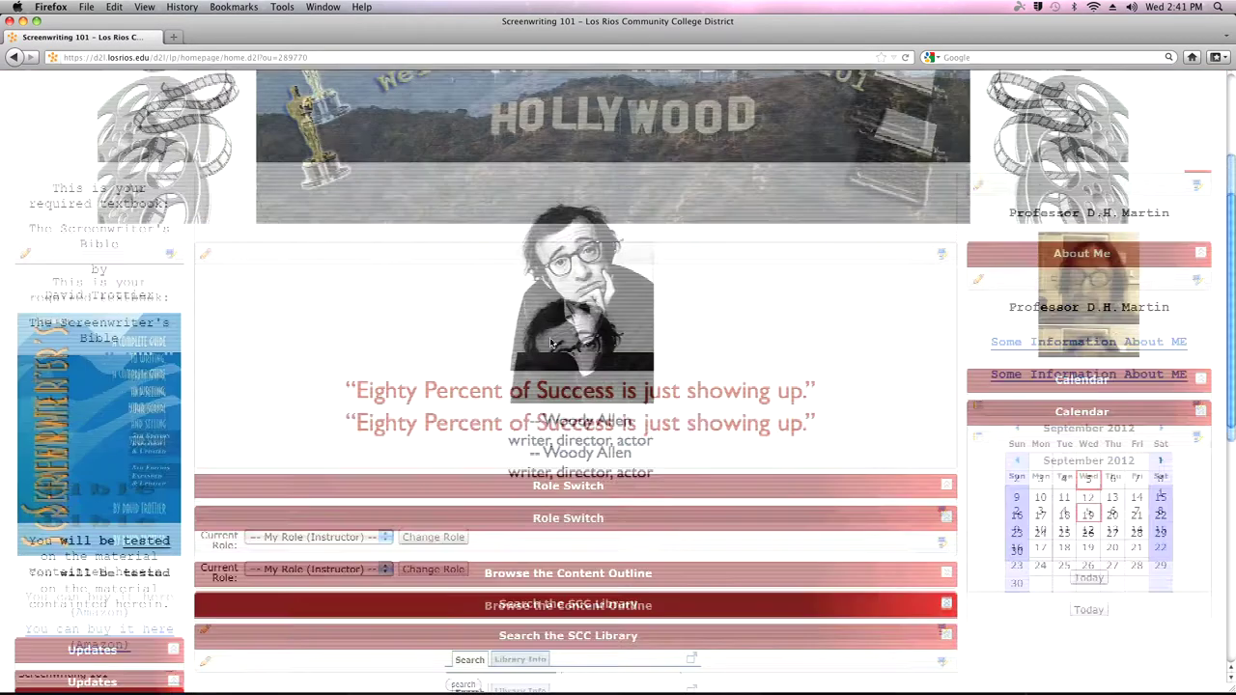
{"action": "scroll", "coordinate": [550, 343], "scroll_direction": "up", "scroll_amount": 1}
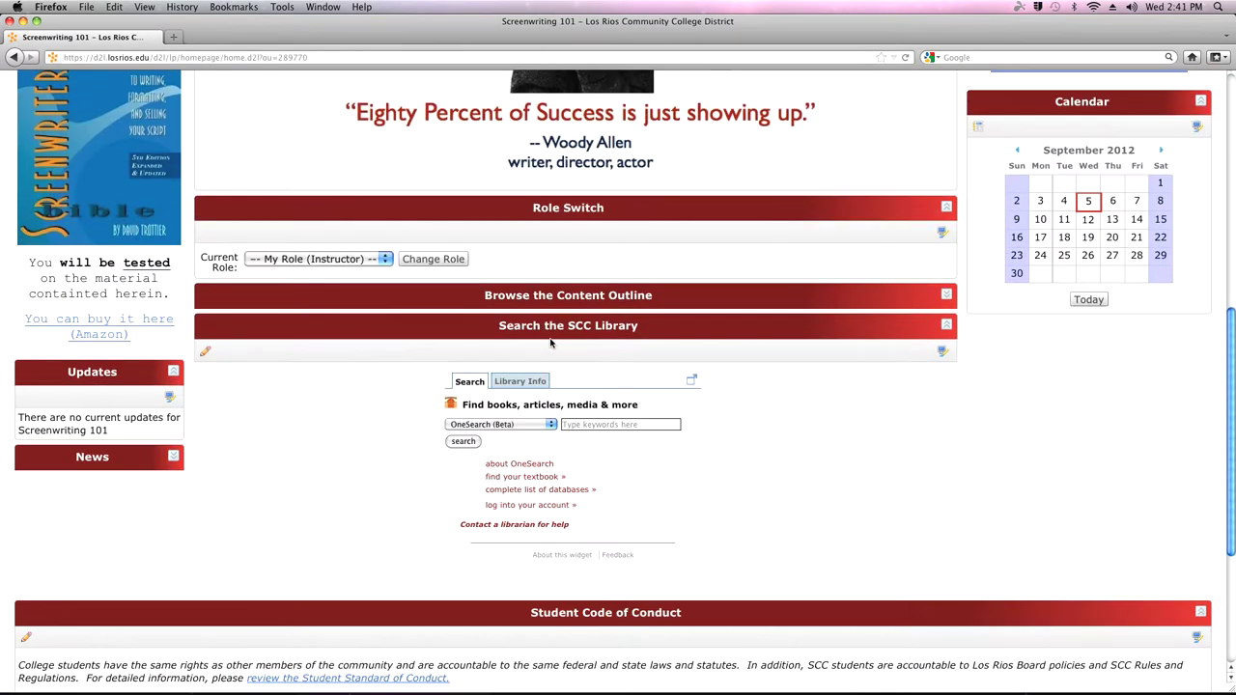
{"action": "scroll", "coordinate": [469, 319], "scroll_direction": "up", "scroll_amount": 9}
{"action": "scroll", "coordinate": [469, 318], "scroll_direction": "up", "scroll_amount": 1}
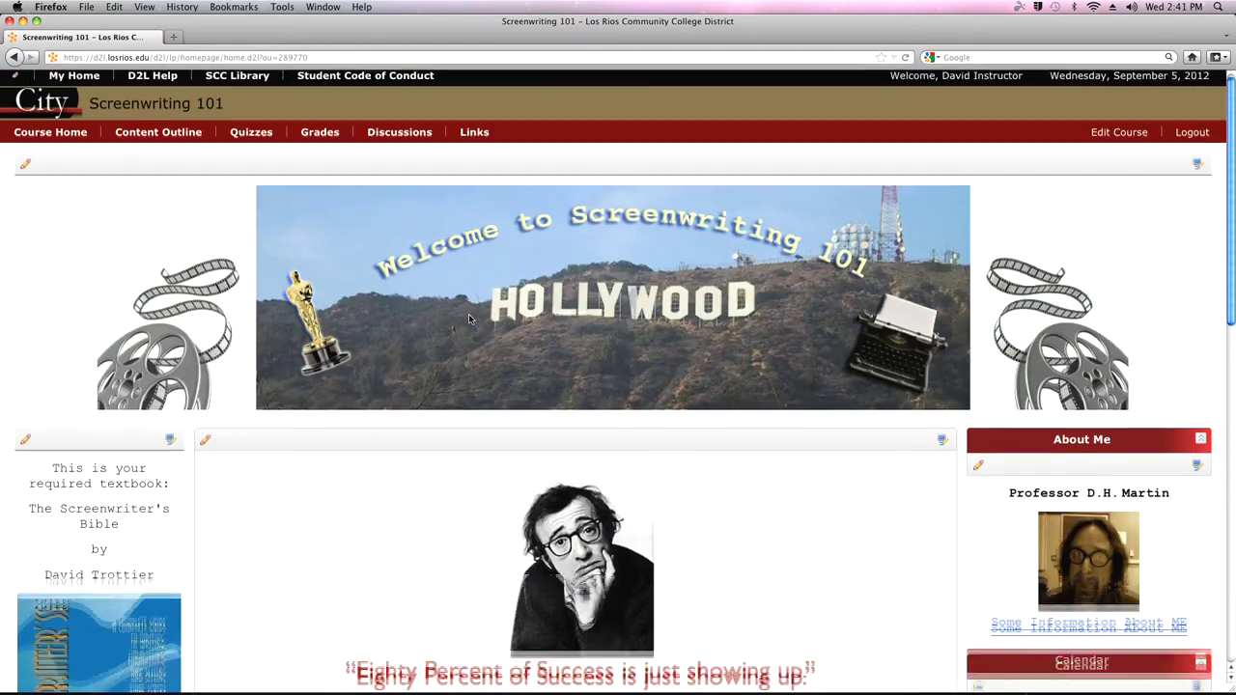
{"action": "left_click", "coordinate": [253, 140]}
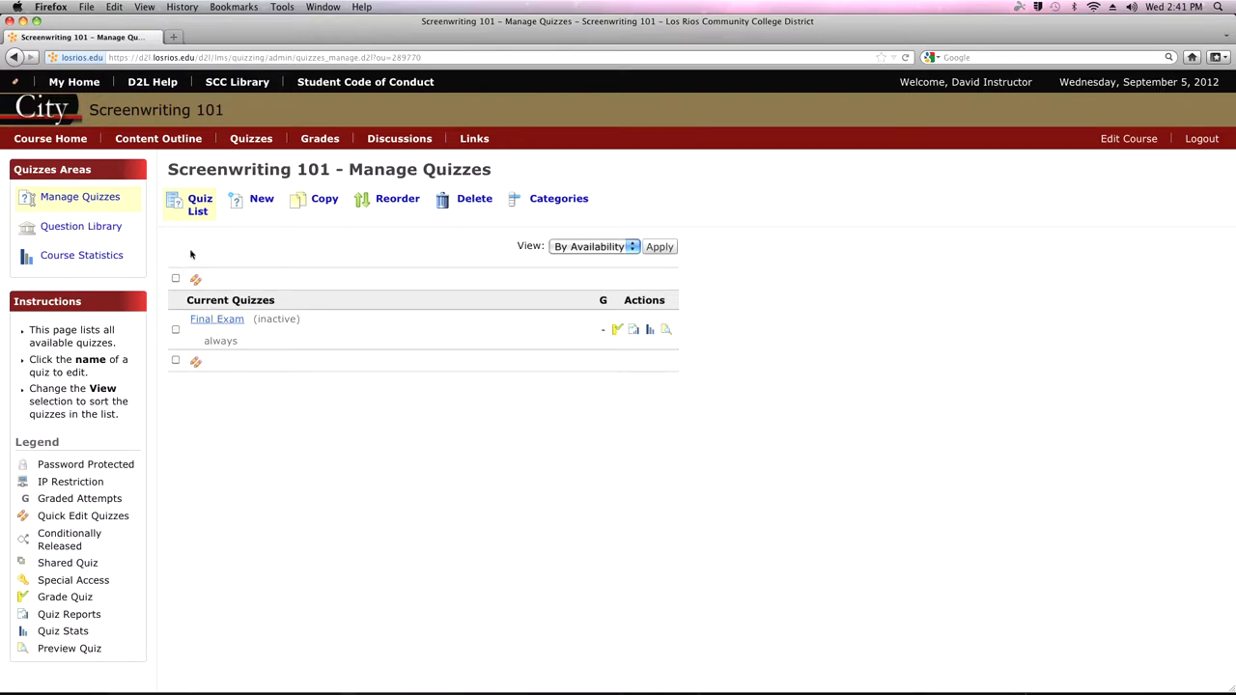
Open the Final Exam's Layout/Questions and reach the New Question/Information page.
{"action": "left_click", "coordinate": [213, 323]}
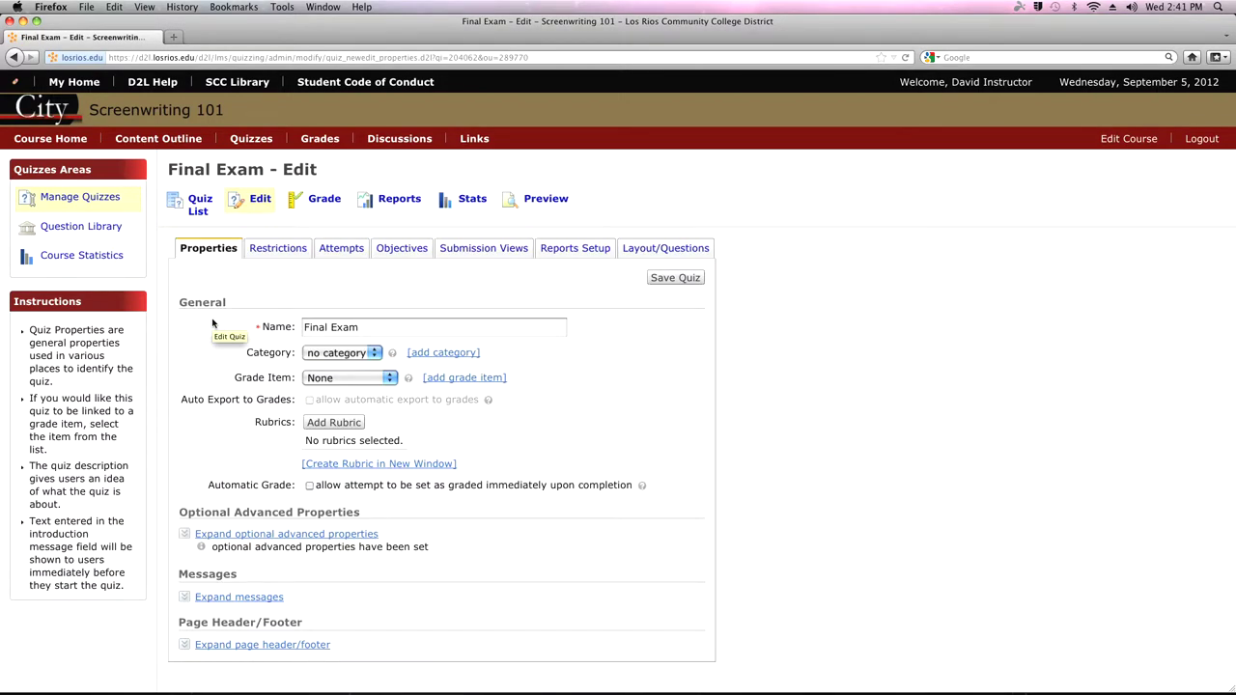
{"action": "left_click", "coordinate": [653, 249]}
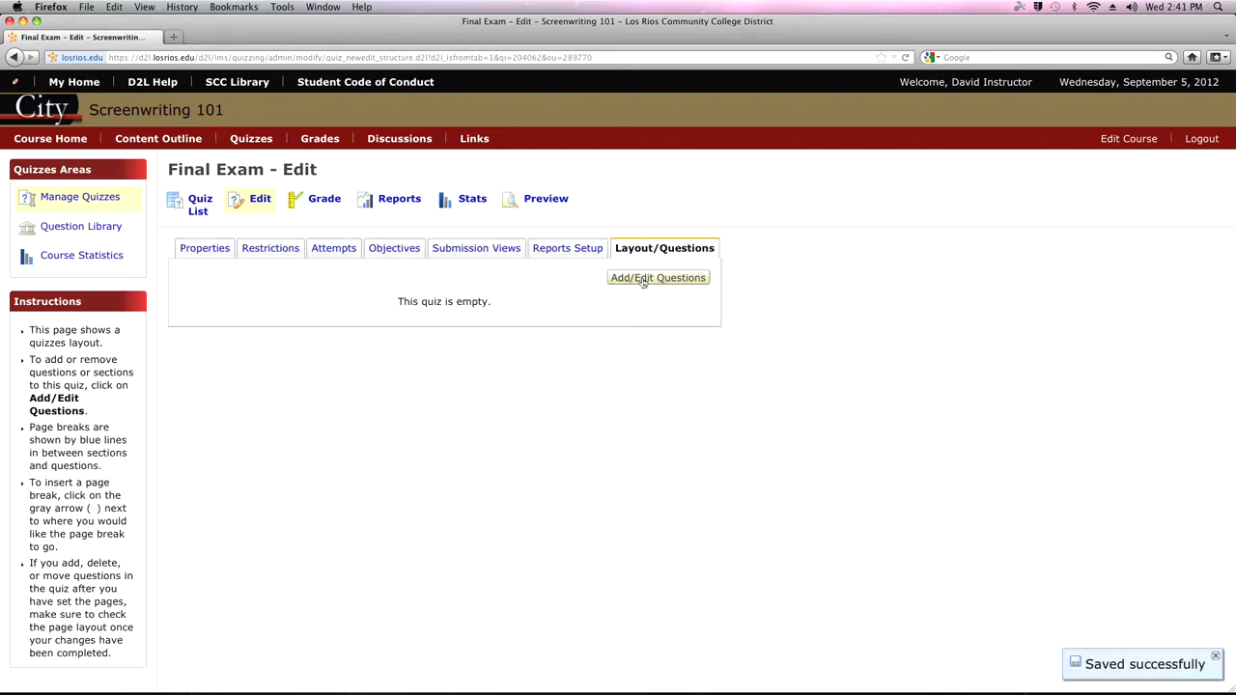
{"action": "left_click", "coordinate": [644, 280]}
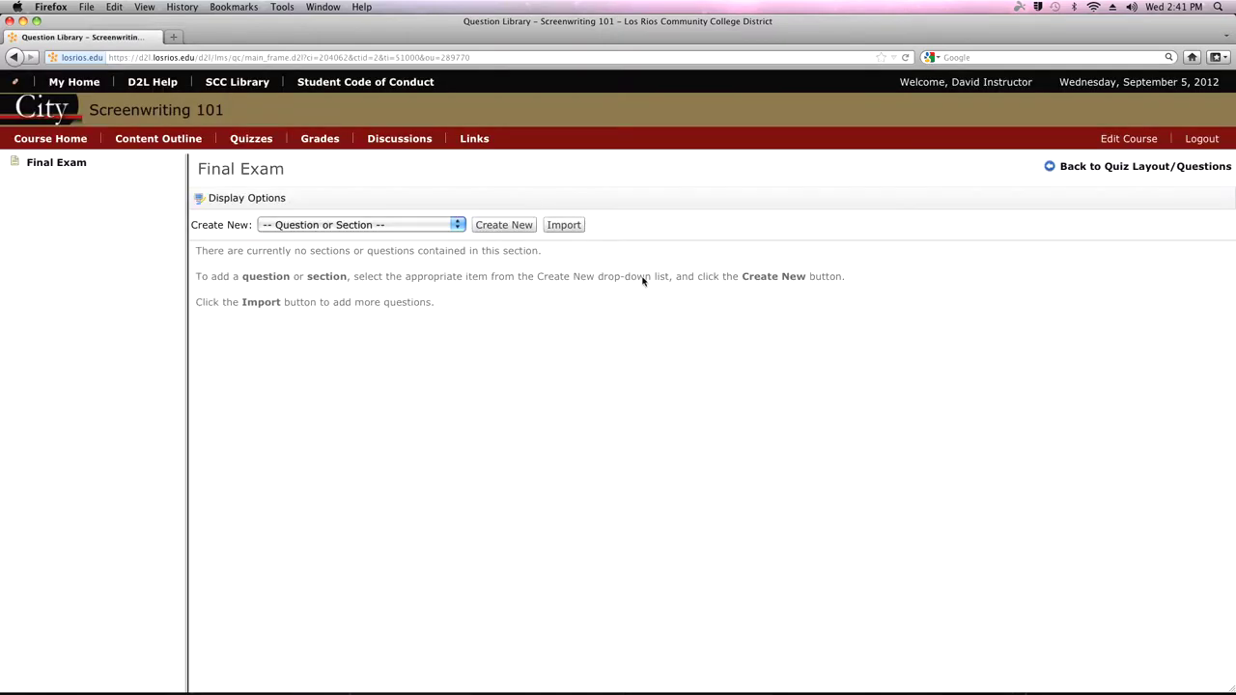
{"action": "left_click", "coordinate": [502, 226]}
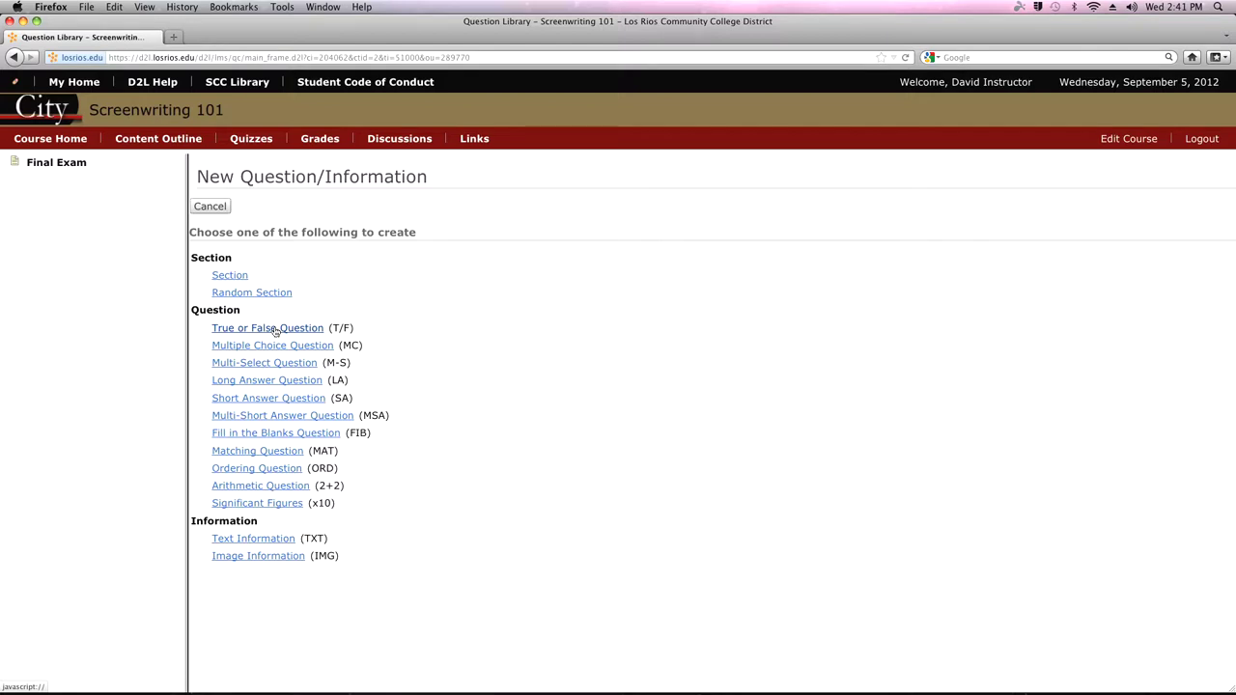
Create a new True or False question for the Final Exam.
{"action": "left_click", "coordinate": [275, 329]}
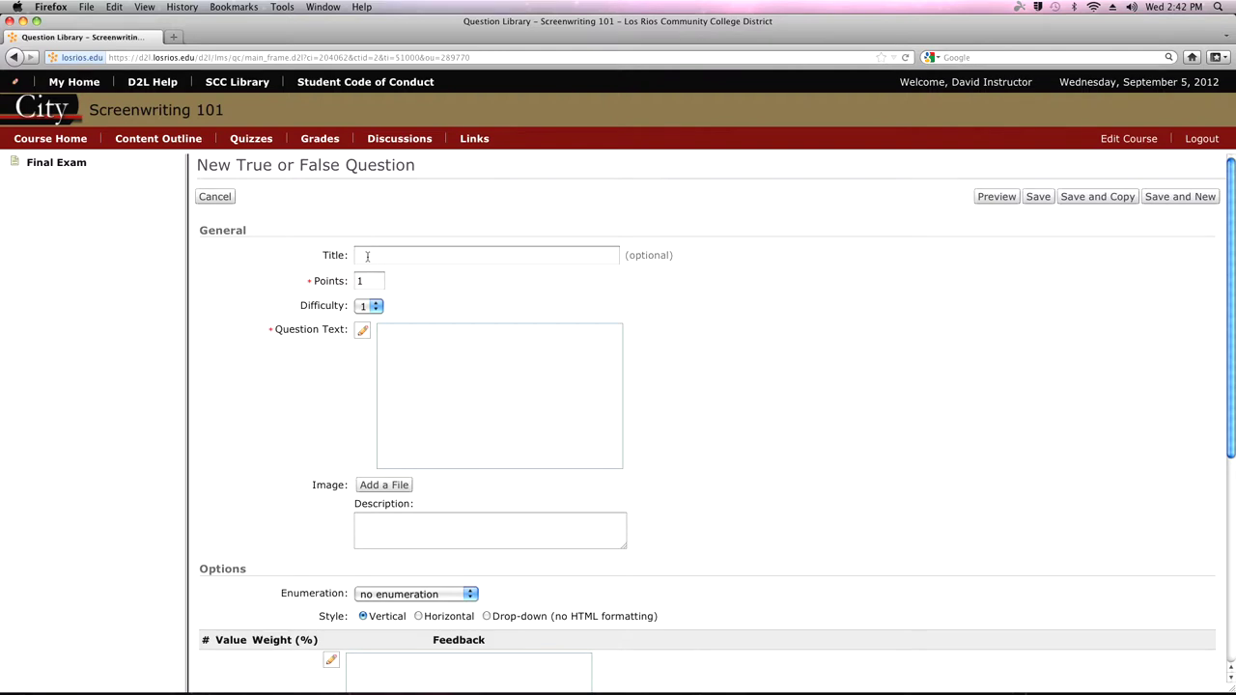
{"action": "left_click", "coordinate": [395, 336]}
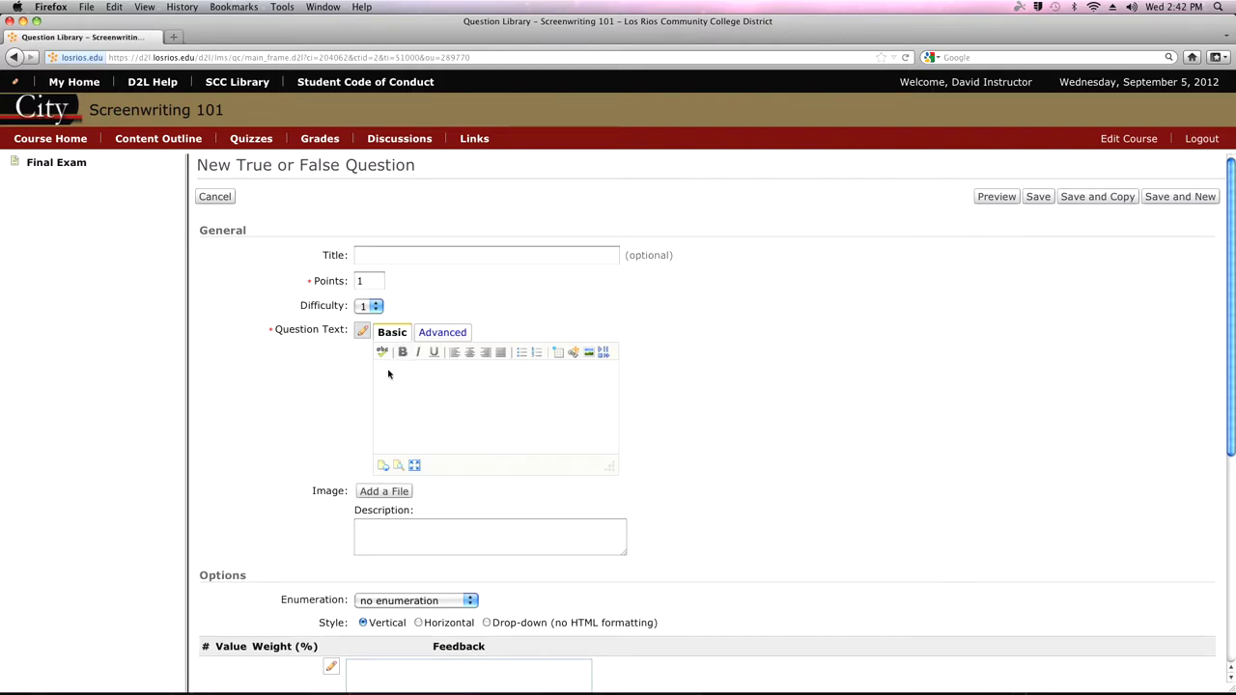
Enter 'A slug line describes location.' as the question and set the True weight to 1.
{"action": "type", "text": "A slug line describes location."}
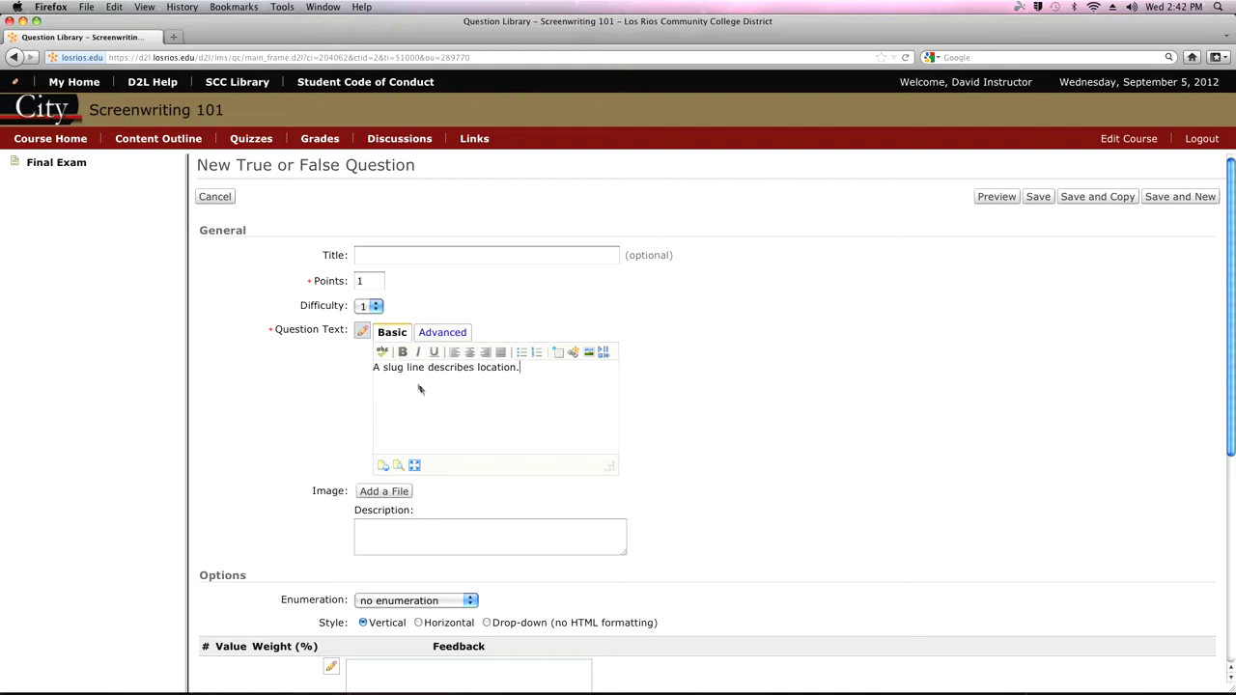
{"action": "scroll", "coordinate": [477, 385], "scroll_direction": "down", "scroll_amount": 3}
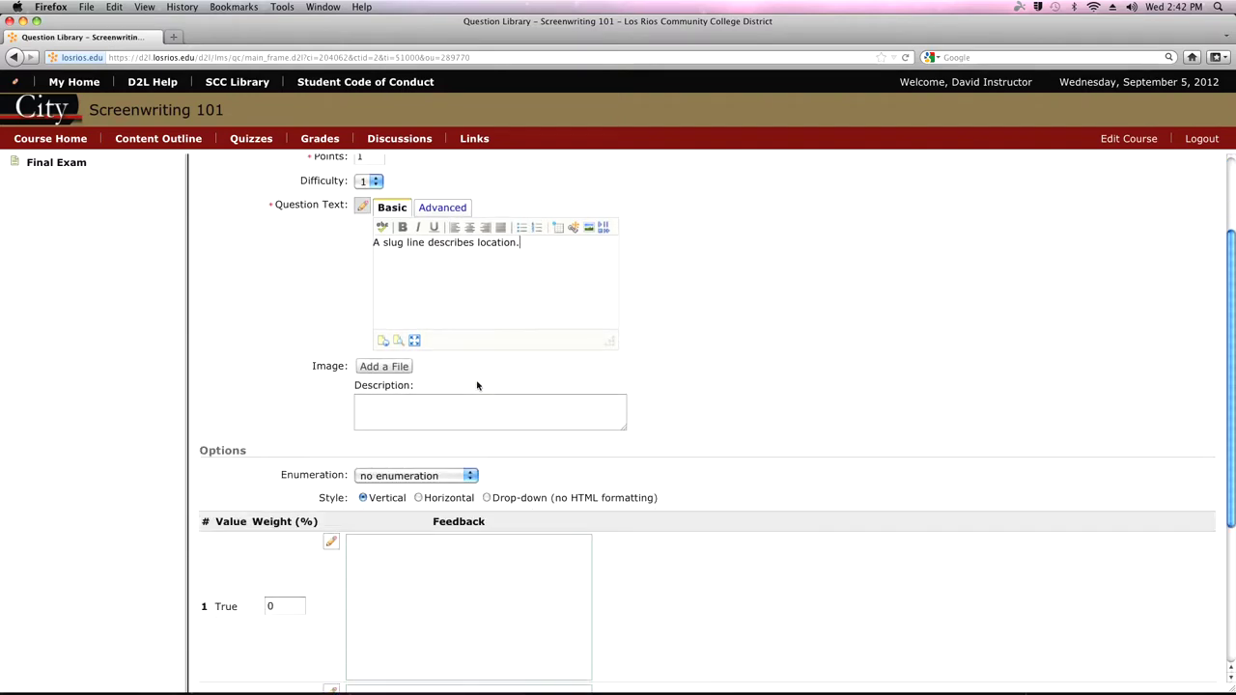
{"action": "scroll", "coordinate": [477, 385], "scroll_direction": "down", "scroll_amount": 4}
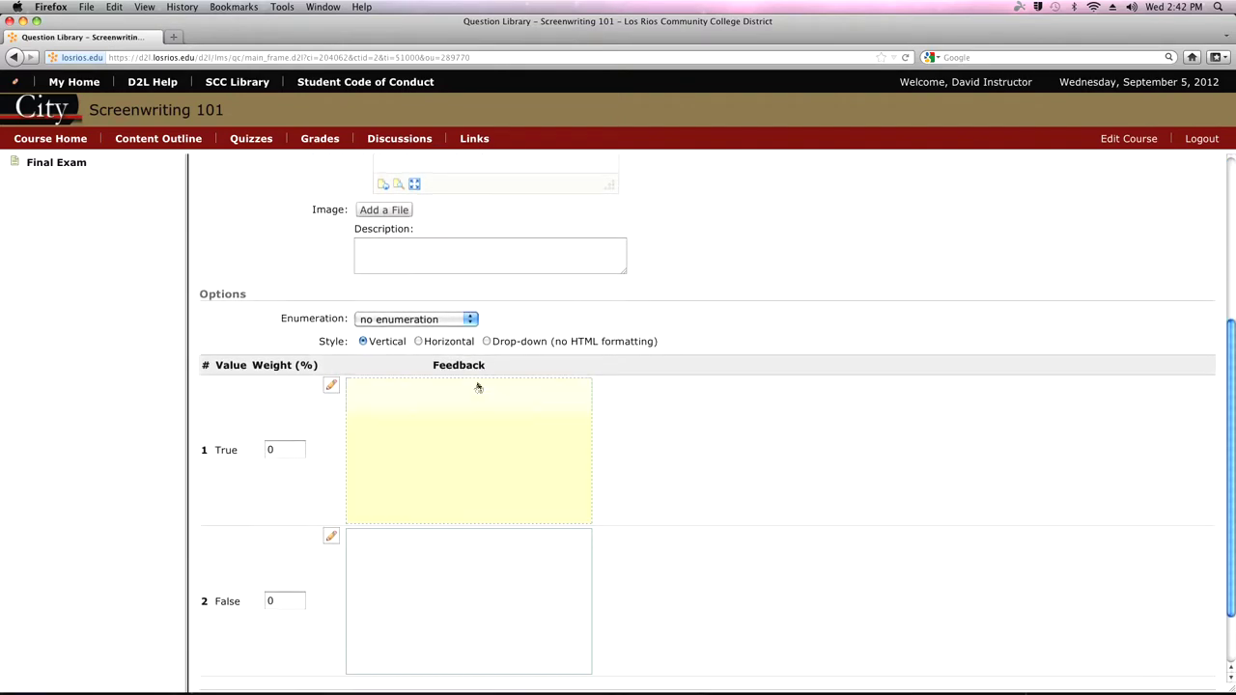
{"action": "scroll", "coordinate": [477, 385], "scroll_direction": "down", "scroll_amount": 2}
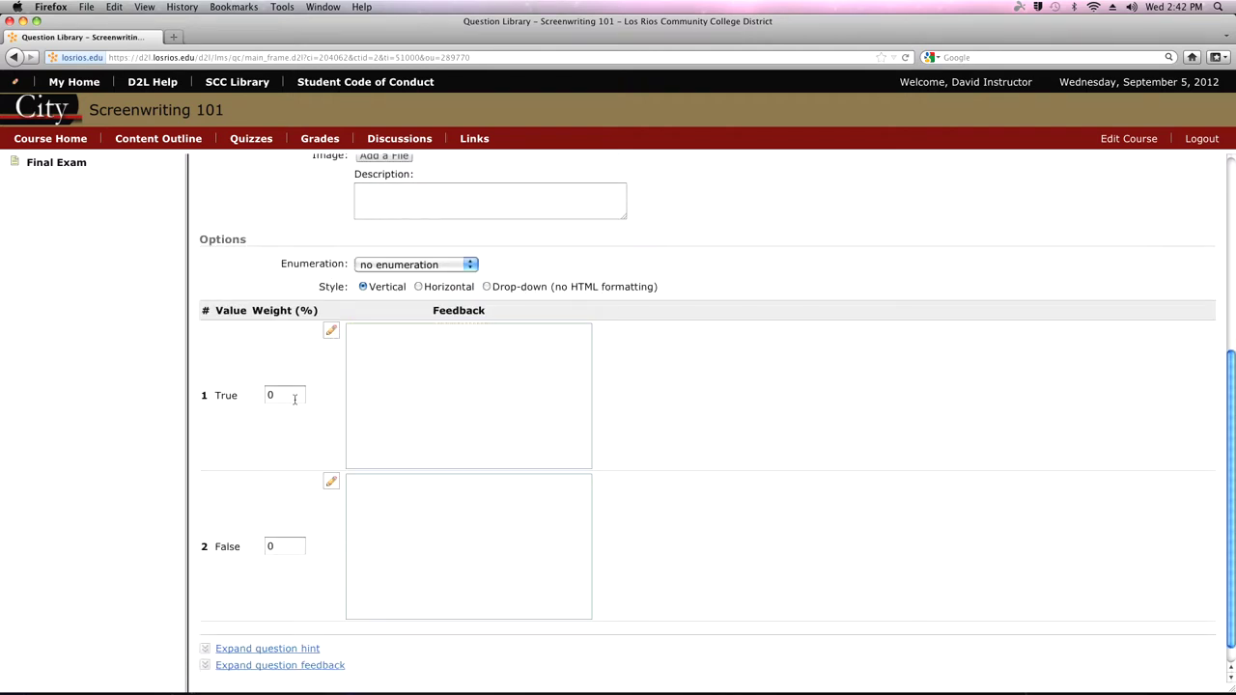
{"action": "left_click", "coordinate": [277, 396]}
{"action": "key", "text": "BackSpace"}
{"action": "type", "text": "1"}
{"action": "scroll", "coordinate": [692, 481], "scroll_direction": "down", "scroll_amount": 1}
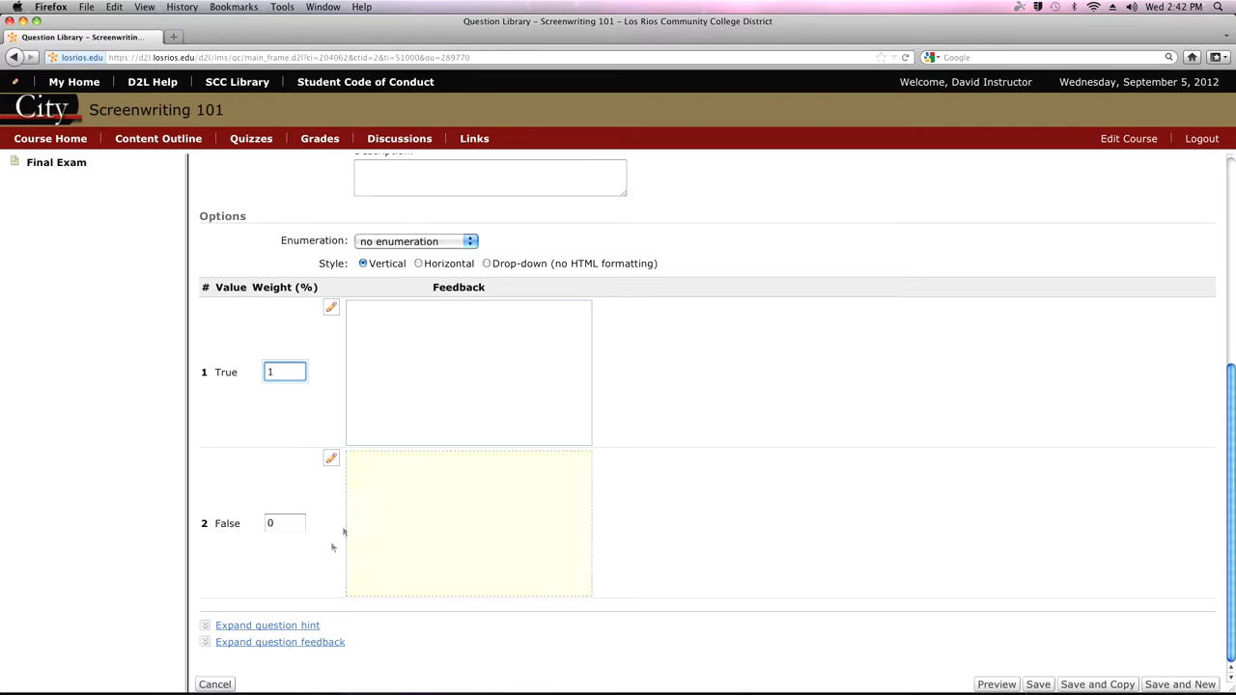
{"action": "left_click_drag", "start_coordinate": [796, 33], "coordinate": [756, 29]}
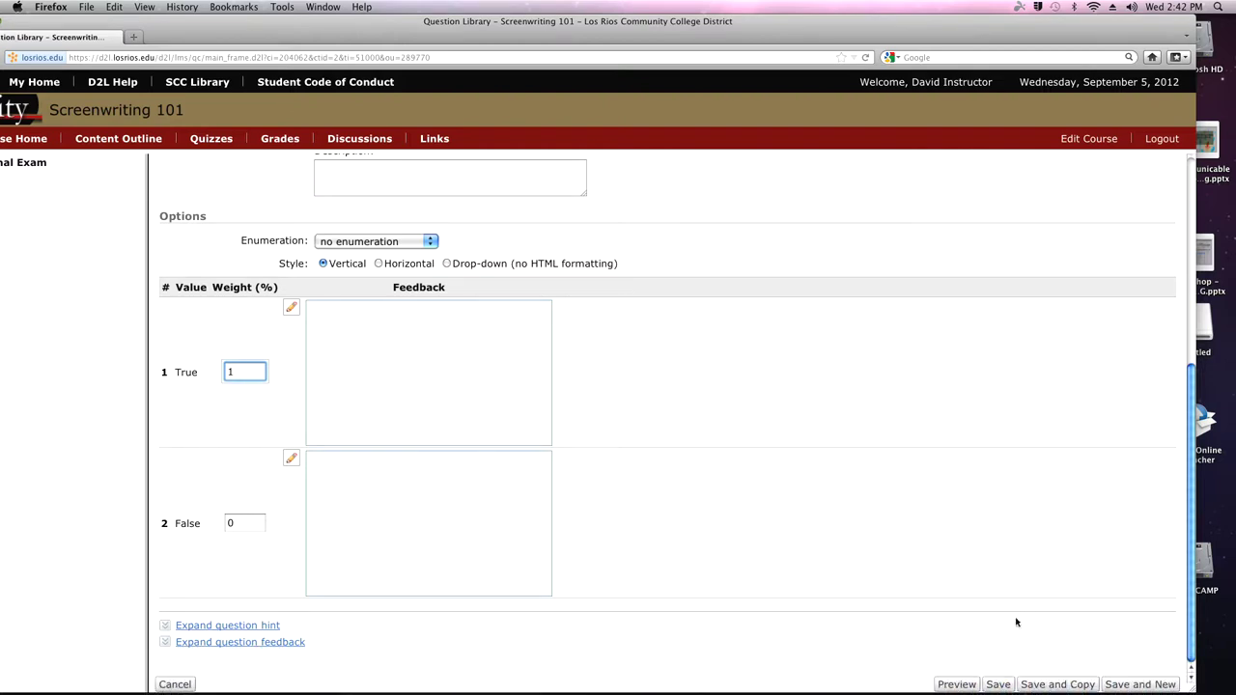
Save the slug-line question with Save and New.
{"action": "left_click", "coordinate": [1142, 685]}
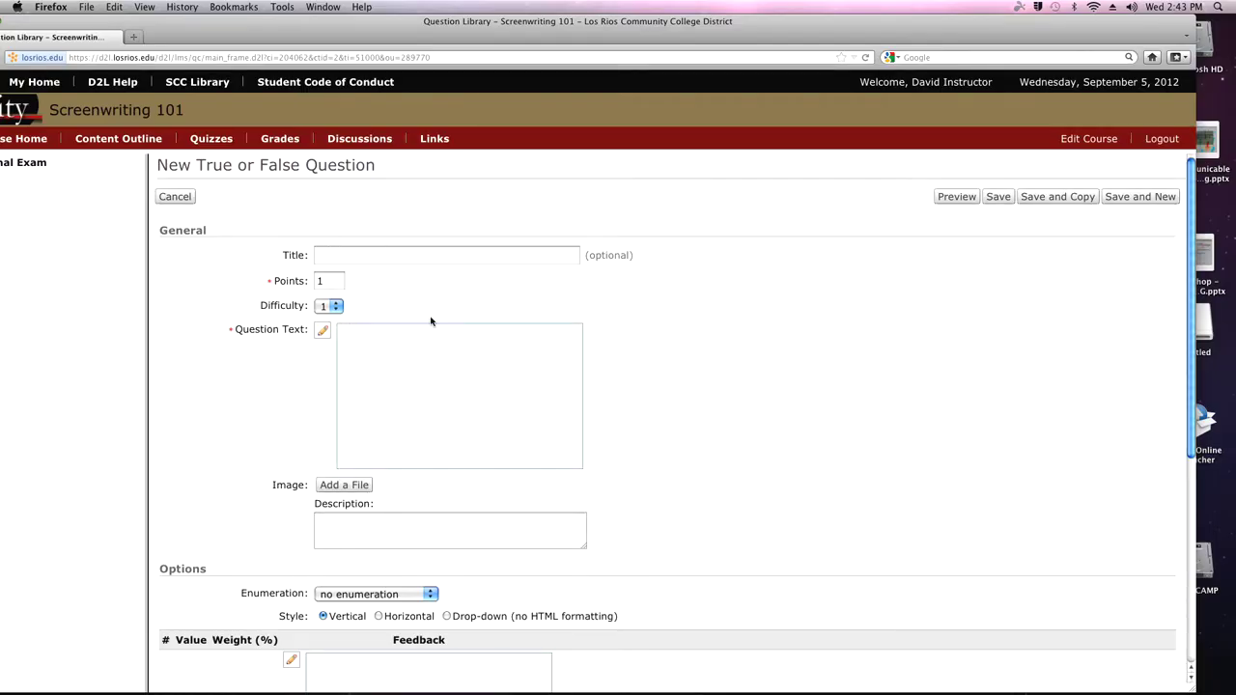
{"action": "scroll", "coordinate": [433, 321], "scroll_direction": "down", "scroll_amount": 3}
{"action": "scroll", "coordinate": [433, 321], "scroll_direction": "up", "scroll_amount": 3}
Open Screenwriting 101's Grades, which lands on the grades setup wizard summary page.
{"action": "left_click", "coordinate": [279, 140]}
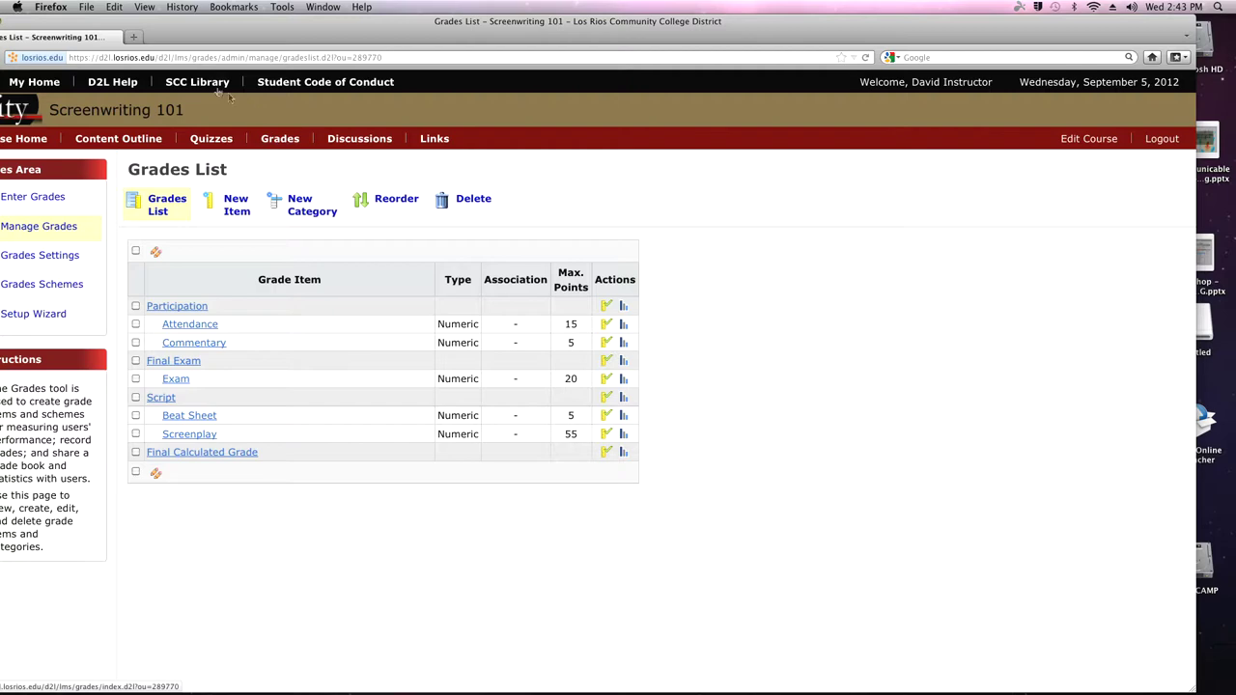
{"action": "left_click_drag", "start_coordinate": [173, 27], "coordinate": [201, 29]}
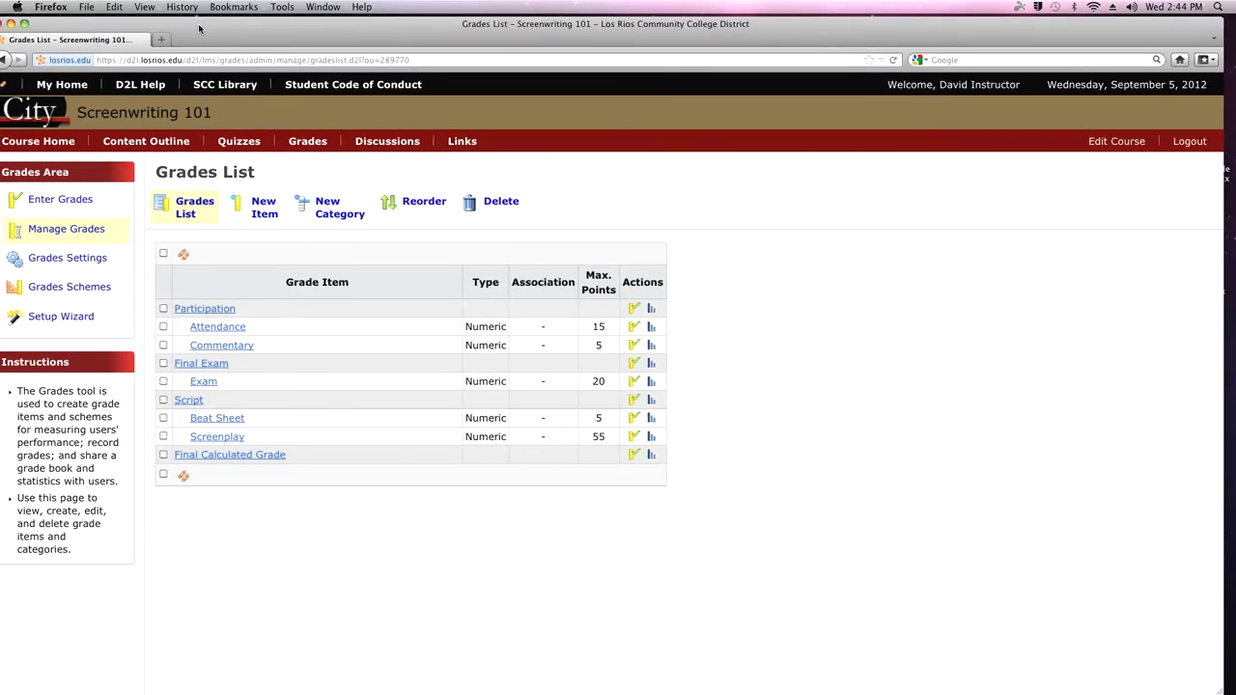
{"action": "left_click", "coordinate": [61, 317]}
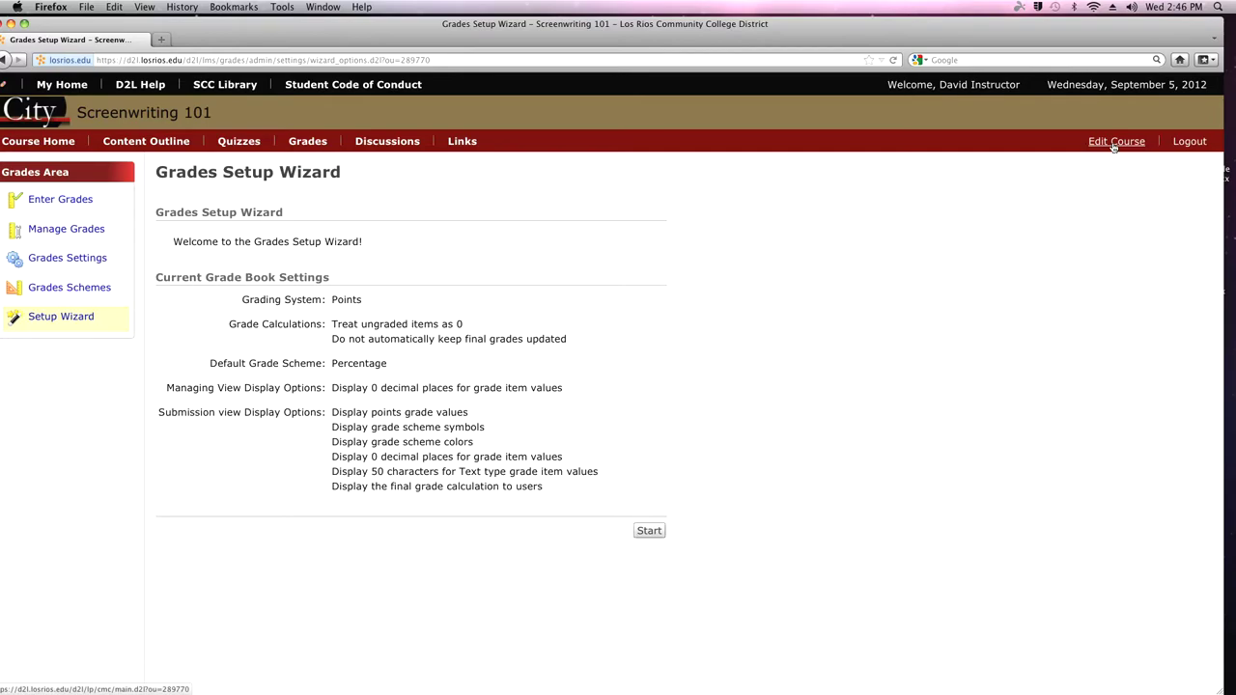
Open Import/Export/Copy Components from Course Administration and select Import Components.
{"action": "left_click", "coordinate": [1109, 143]}
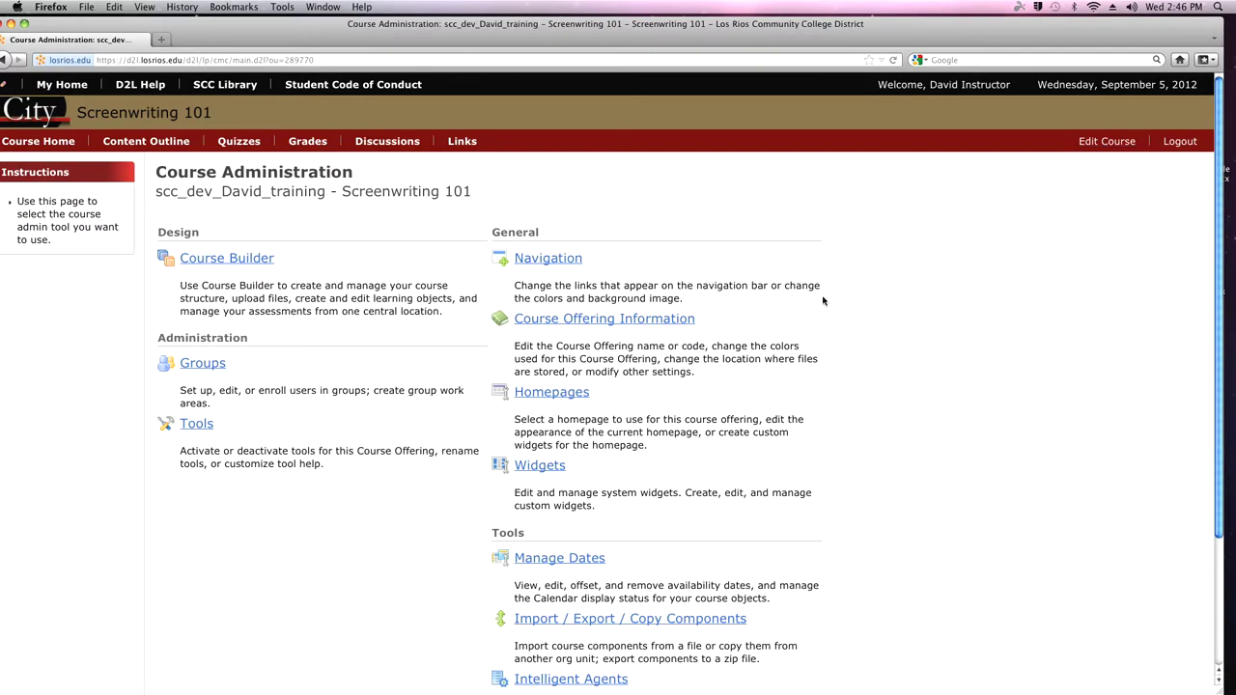
{"action": "scroll", "coordinate": [817, 303], "scroll_direction": "down", "scroll_amount": 3}
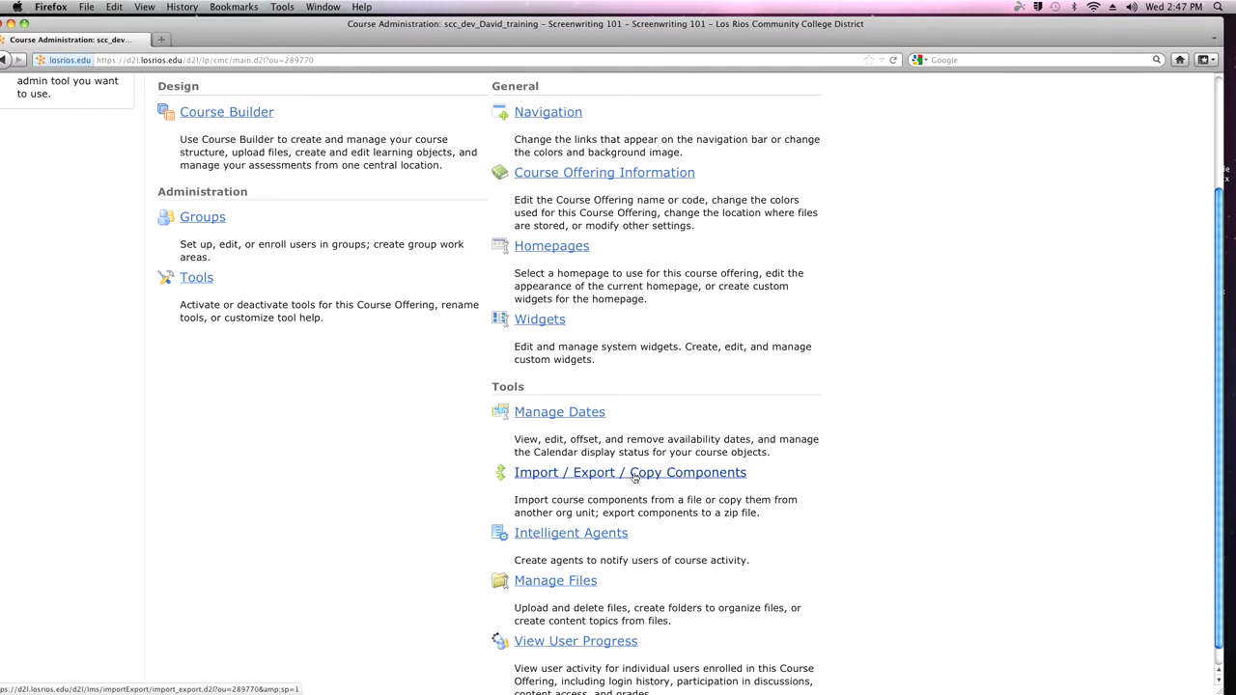
{"action": "left_click", "coordinate": [634, 473]}
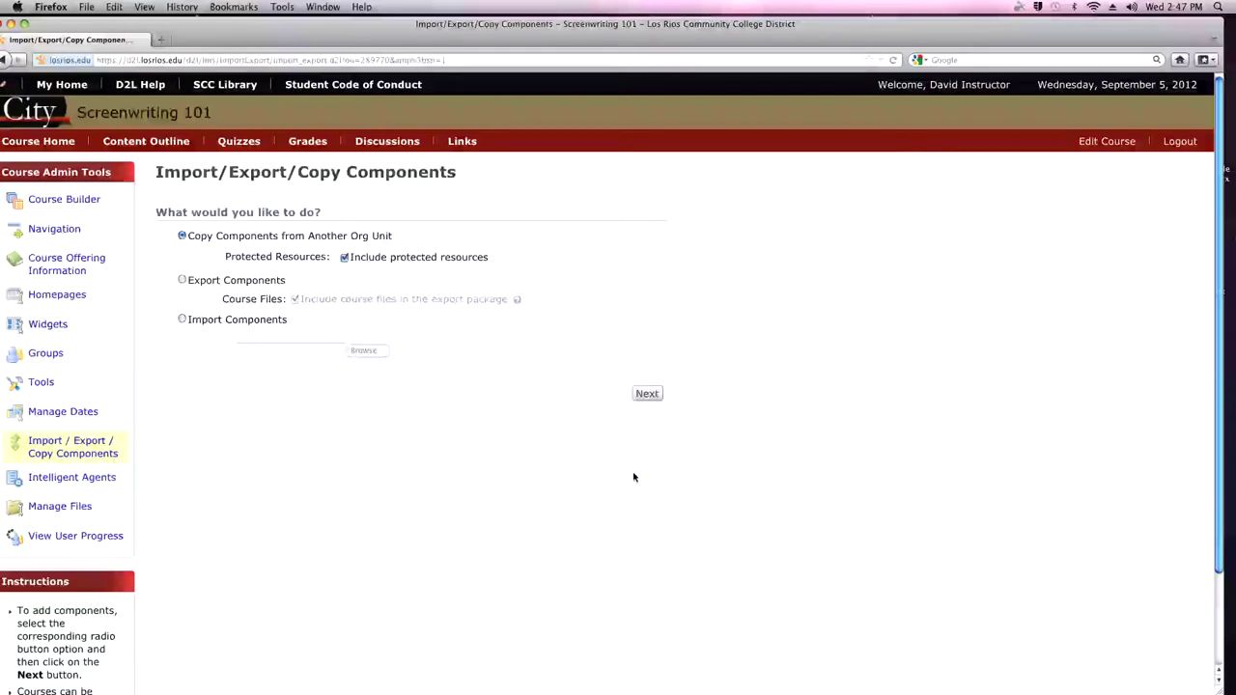
{"action": "left_click", "coordinate": [184, 321]}
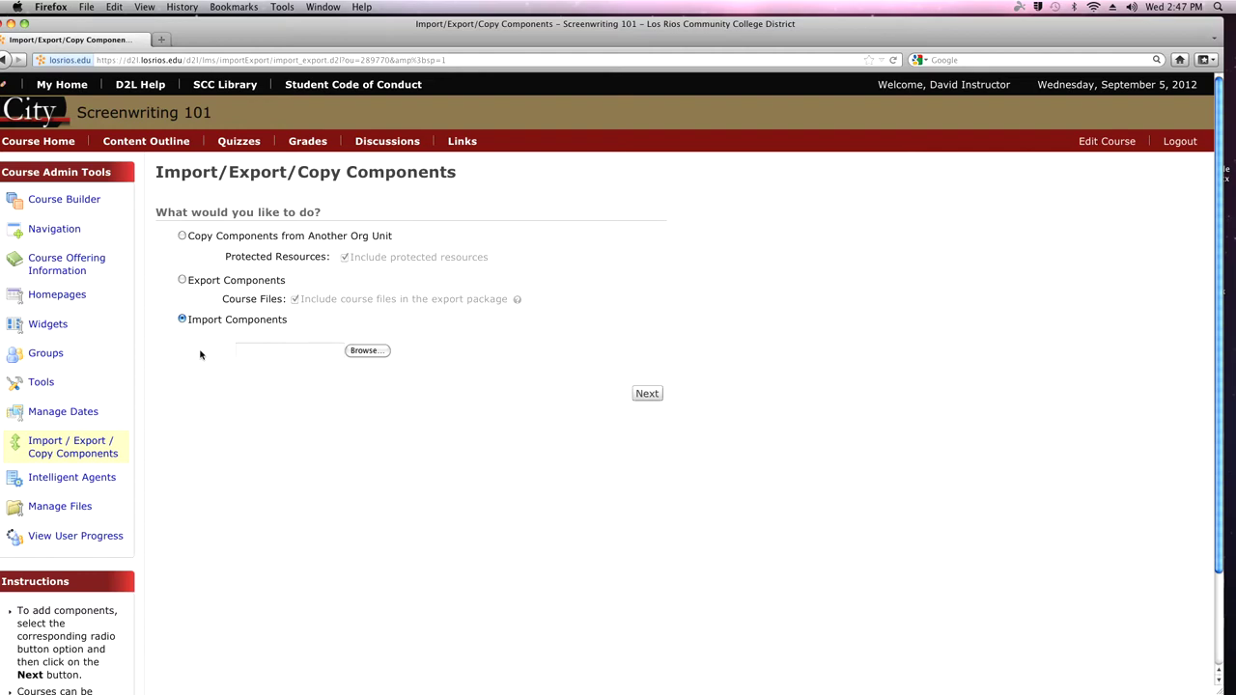
Abandon the package upload, choose Copy Components from Another Org Unit, and continue.
{"action": "left_click", "coordinate": [364, 352]}
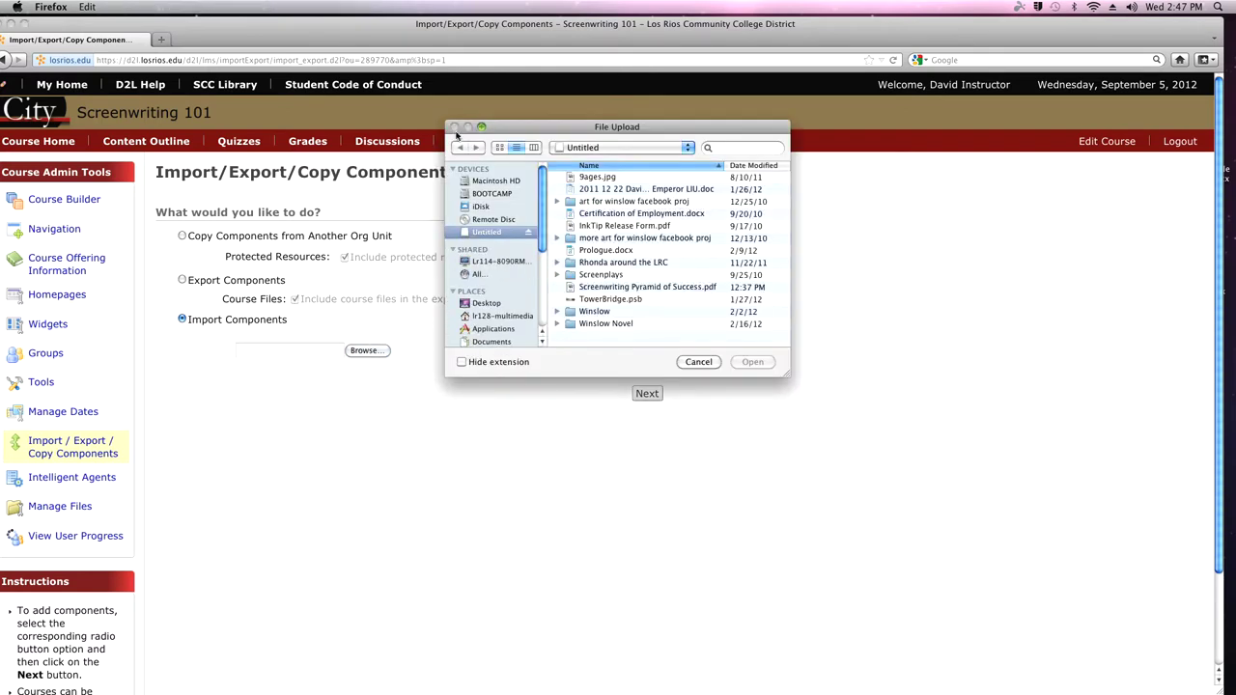
{"action": "left_click", "coordinate": [699, 362]}
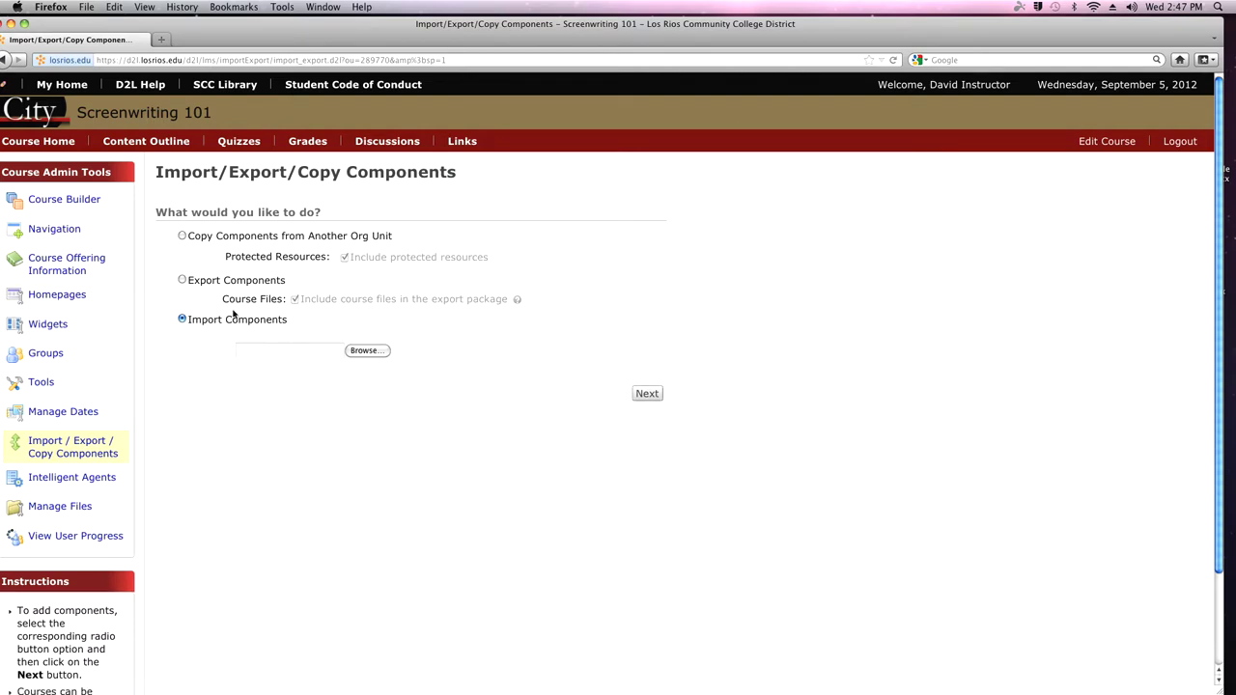
{"action": "left_click", "coordinate": [181, 236]}
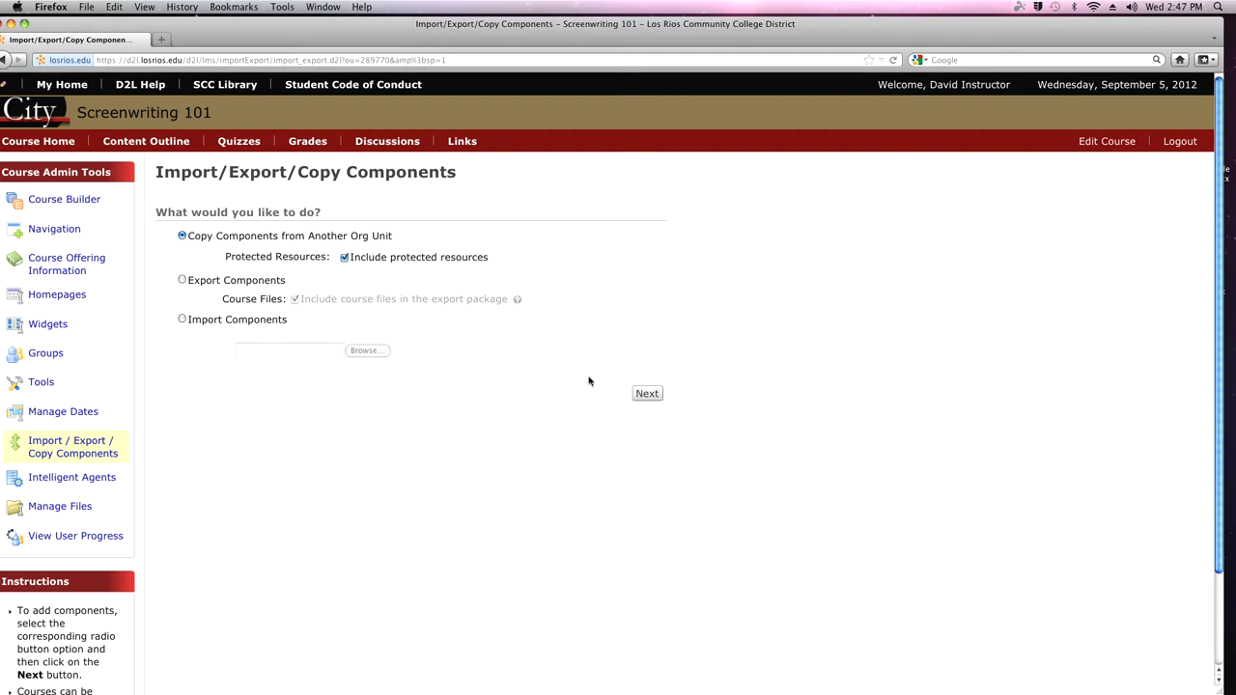
{"action": "left_click", "coordinate": [647, 394]}
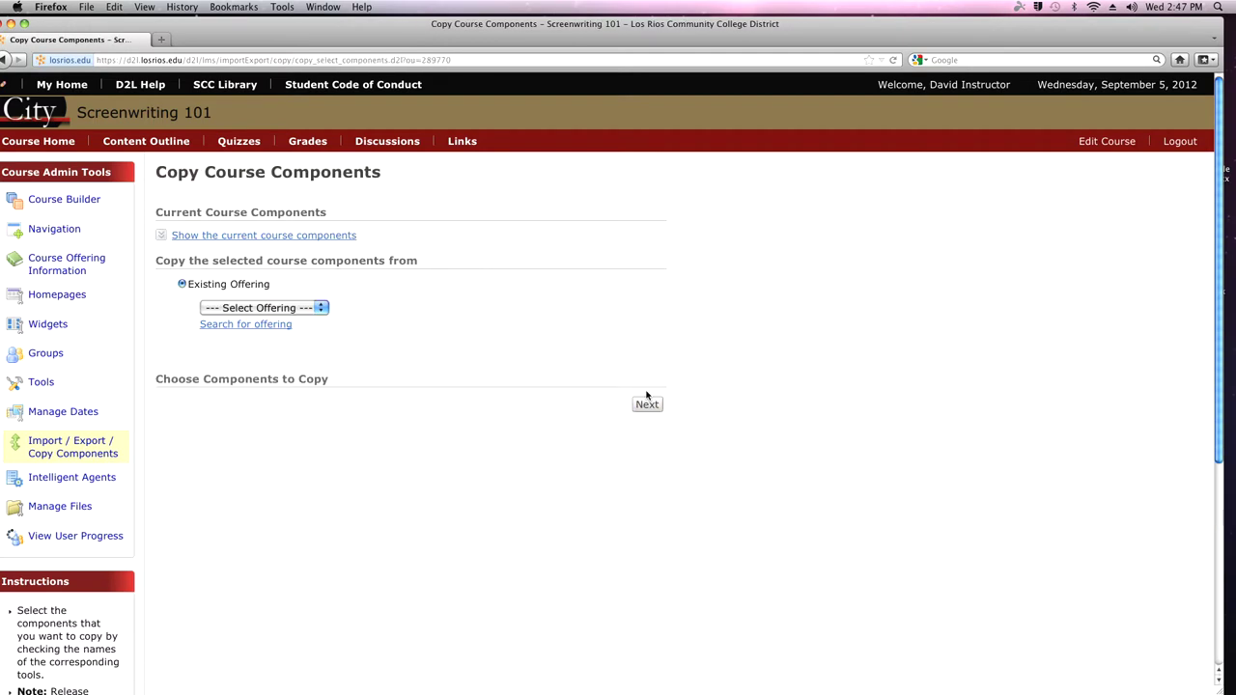
{"action": "left_click", "coordinate": [320, 311]}
{"action": "left_click", "coordinate": [386, 325]}
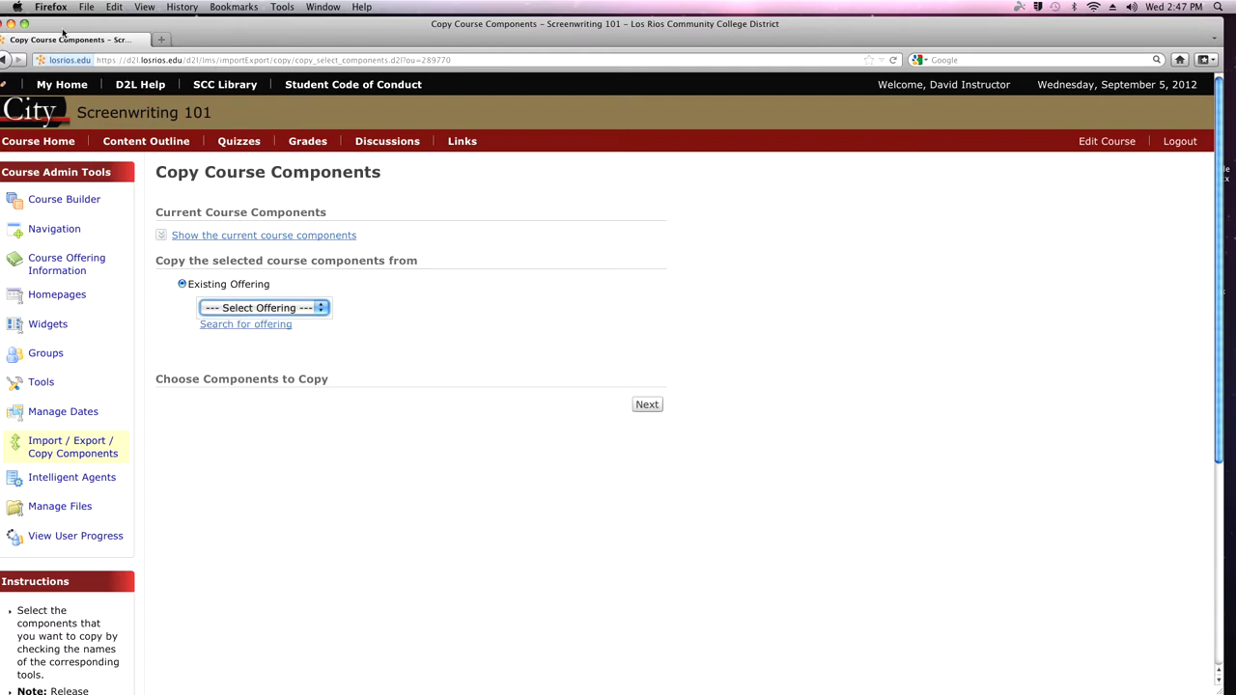
{"action": "left_click_drag", "start_coordinate": [63, 24], "coordinate": [76, 24]}
{"action": "left_click", "coordinate": [24, 60]}
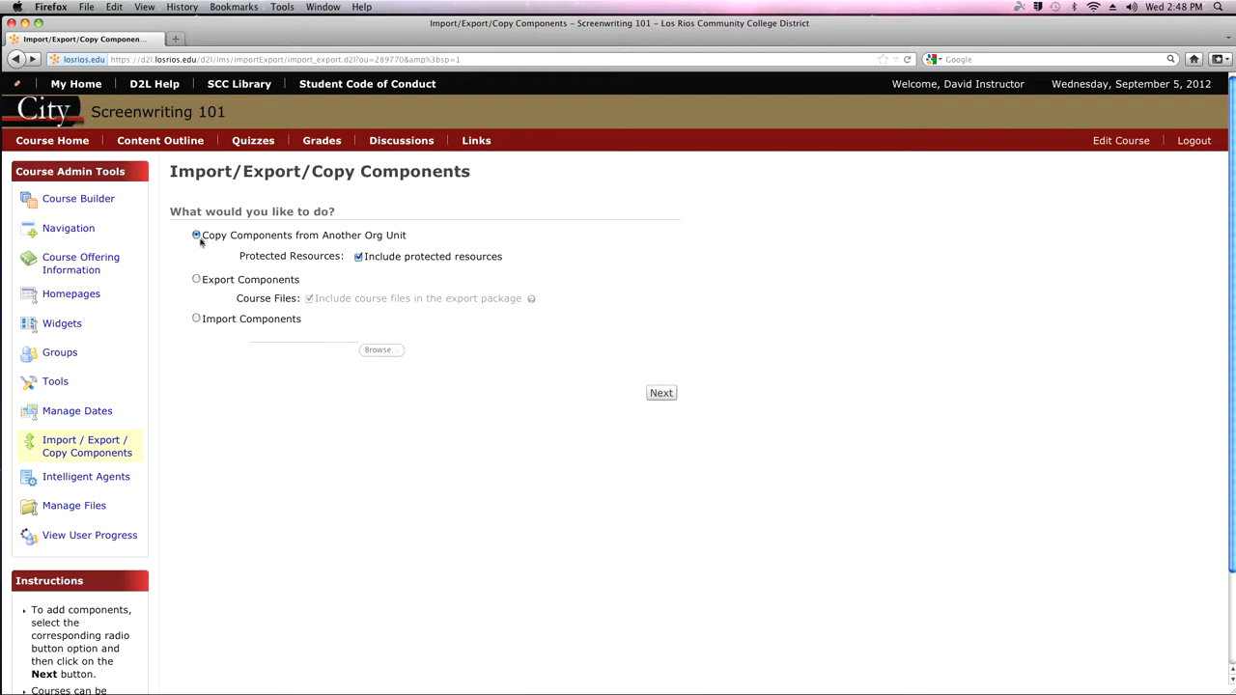
{"action": "left_click", "coordinate": [663, 394]}
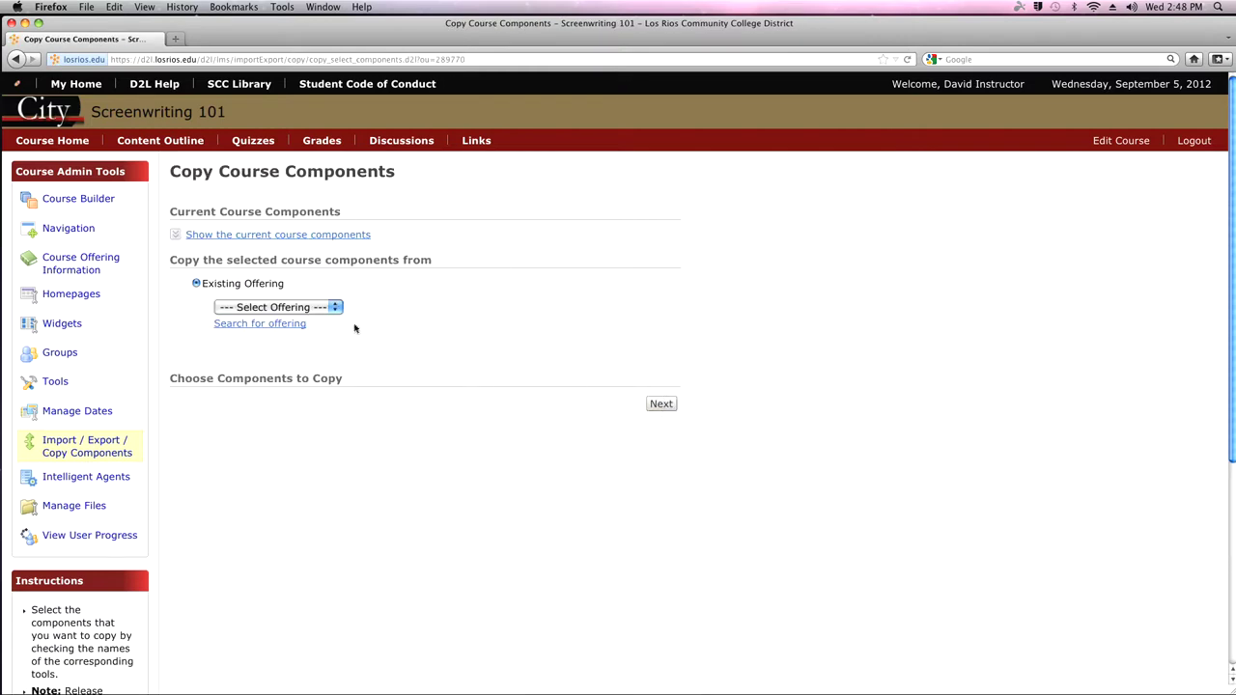
{"action": "left_click", "coordinate": [335, 308]}
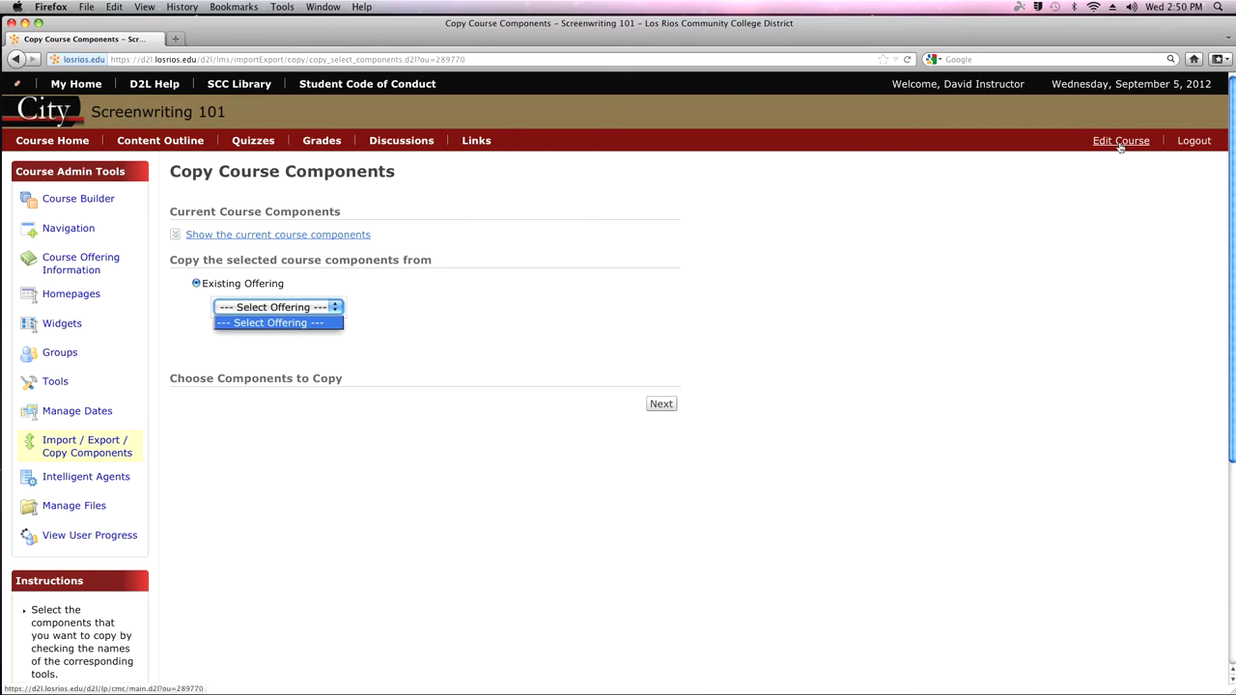
Dismiss the Select Offering list and go back to Course Administration via Edit Course.
{"action": "key", "text": "Escape"}
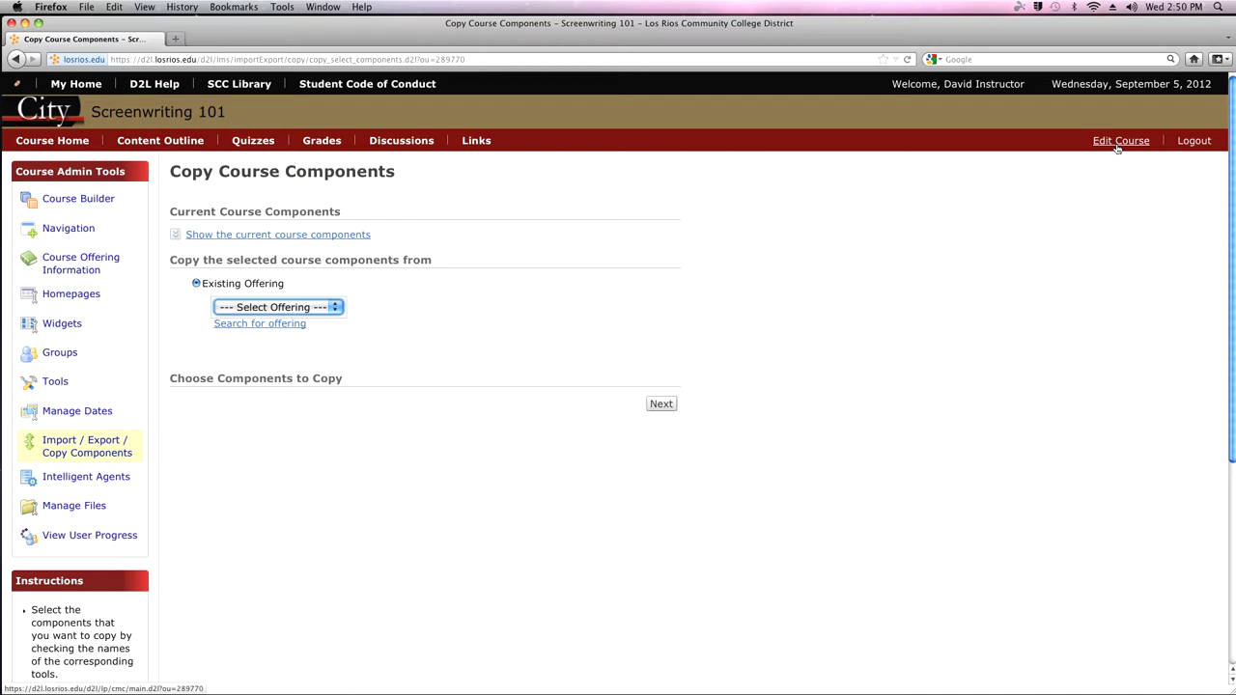
{"action": "left_click", "coordinate": [1117, 145]}
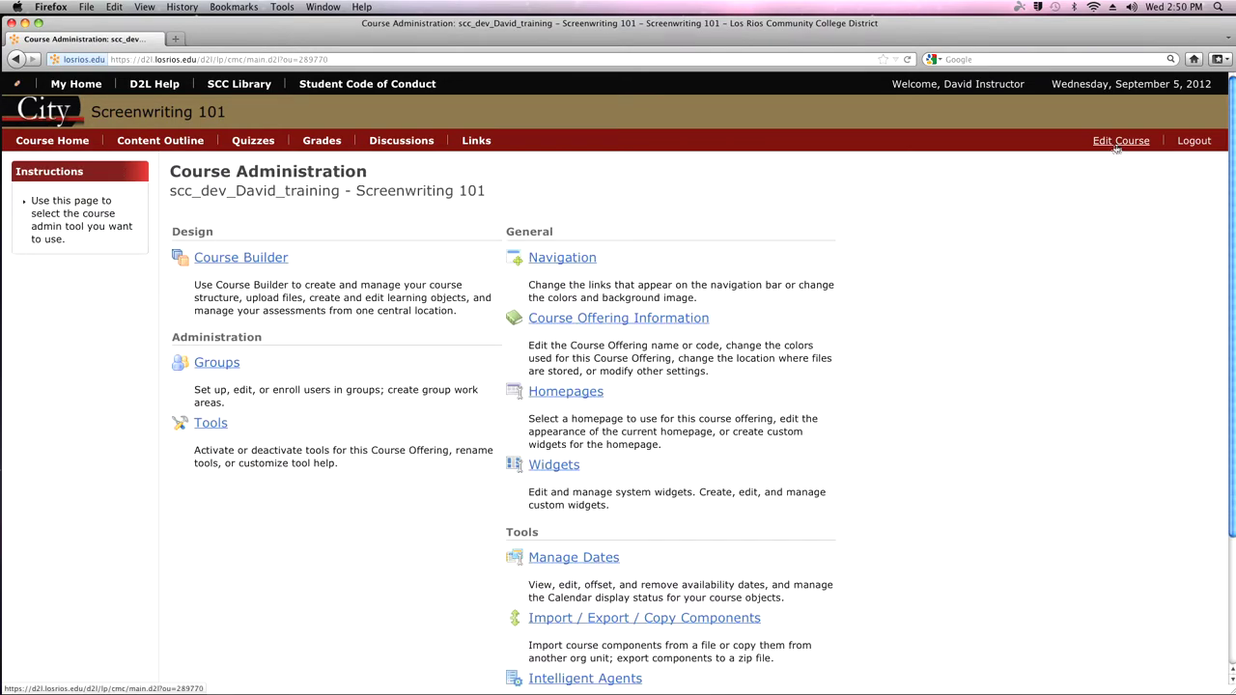
Open the active course homepage from Homepages and show its Content/Layout tab.
{"action": "left_click", "coordinate": [574, 397]}
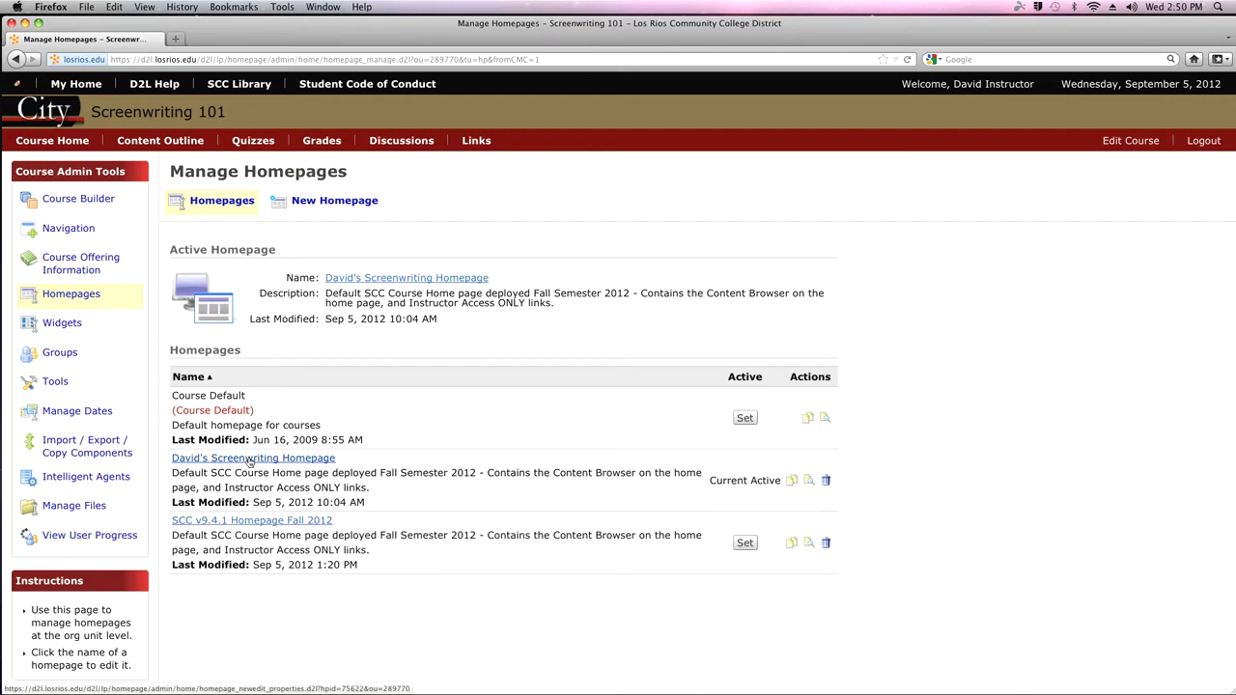
{"action": "left_click", "coordinate": [249, 461]}
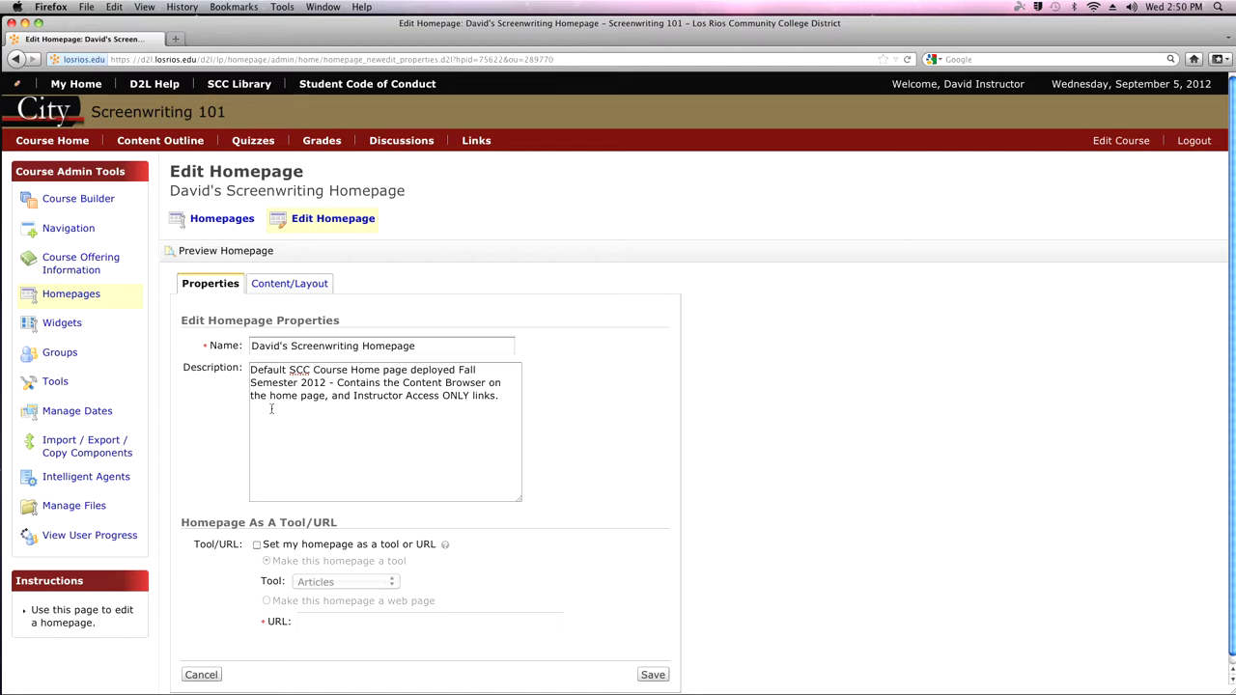
{"action": "left_click", "coordinate": [287, 286]}
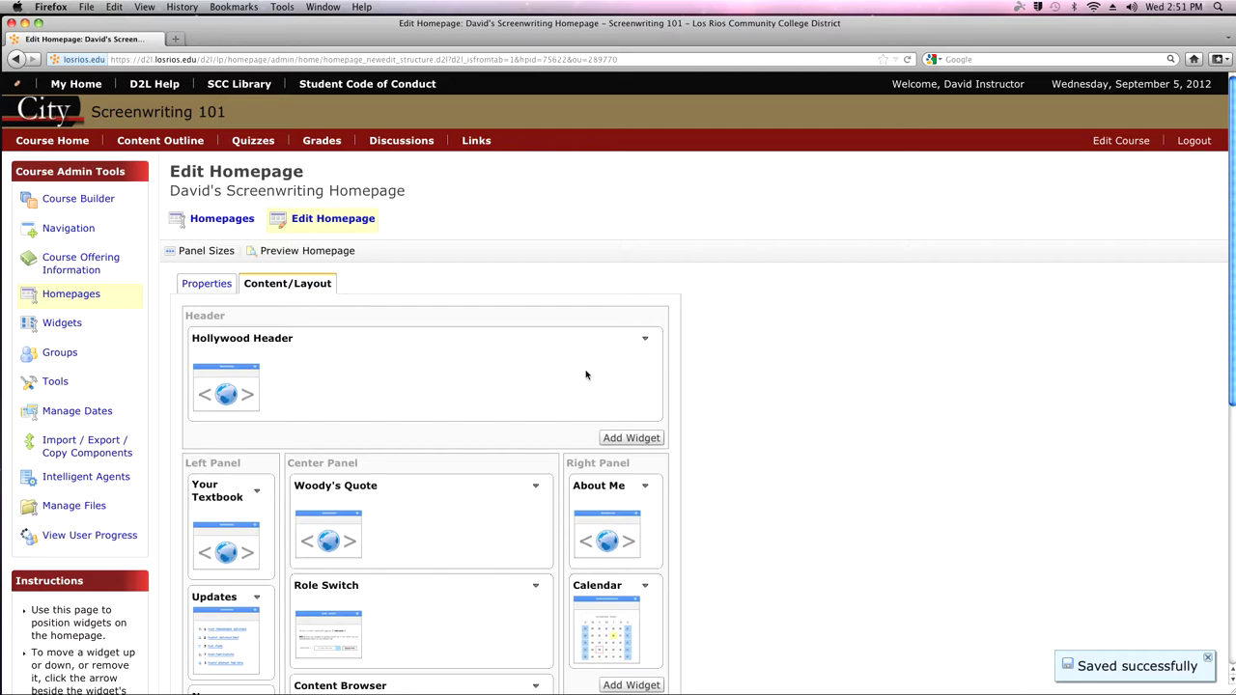
Open the action menu of the Search the SCC Library widget in the center panel.
{"action": "scroll", "coordinate": [586, 374], "scroll_direction": "down", "scroll_amount": 5}
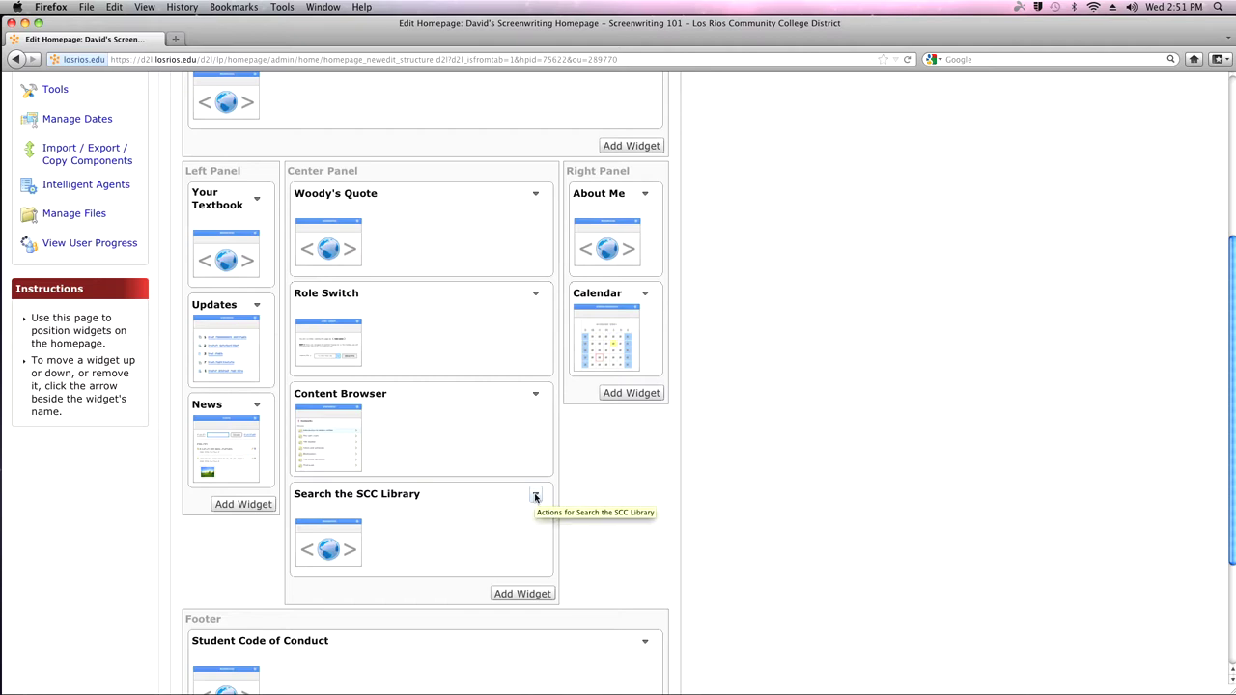
{"action": "left_click", "coordinate": [536, 495]}
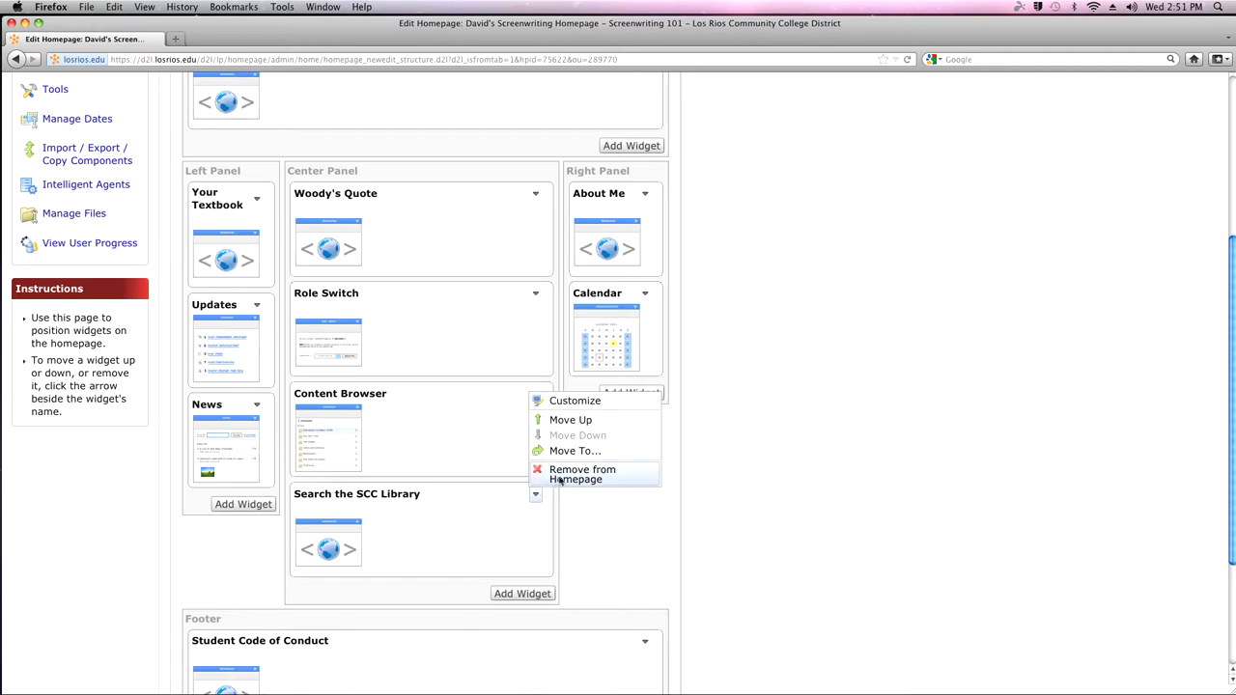
Remove Search the SCC Library from the homepage, then open the Center Panel's Add Widget list.
{"action": "left_click", "coordinate": [568, 475]}
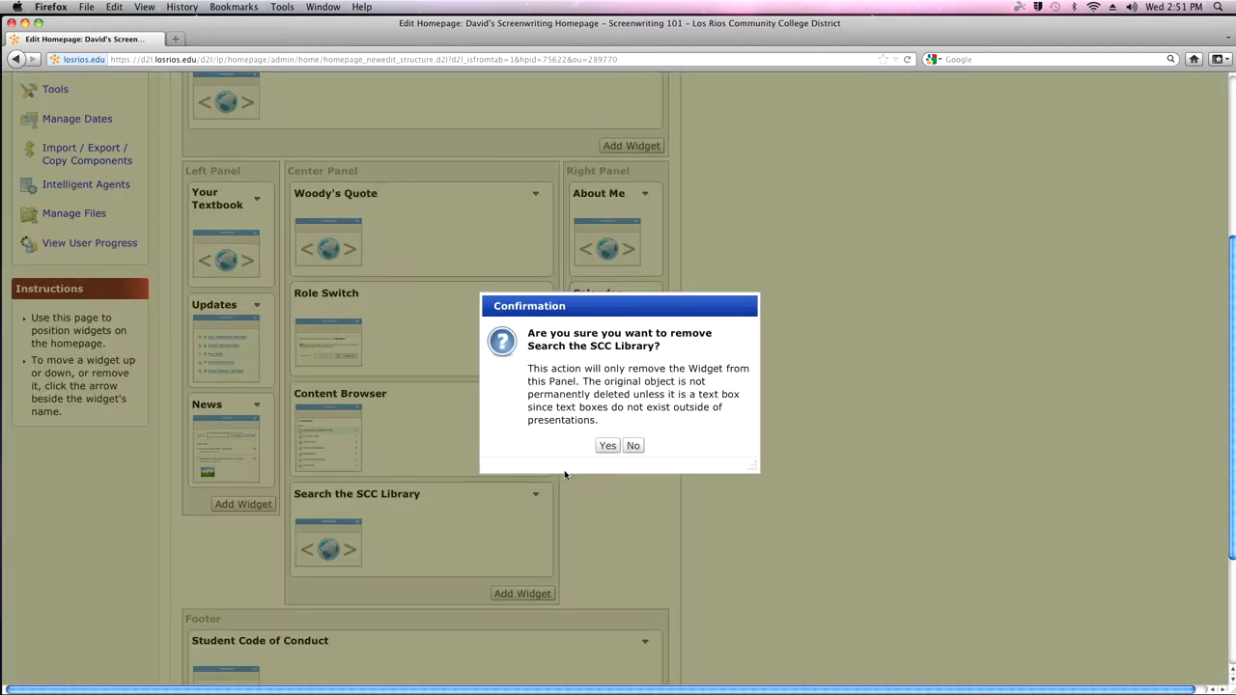
{"action": "left_click", "coordinate": [607, 446]}
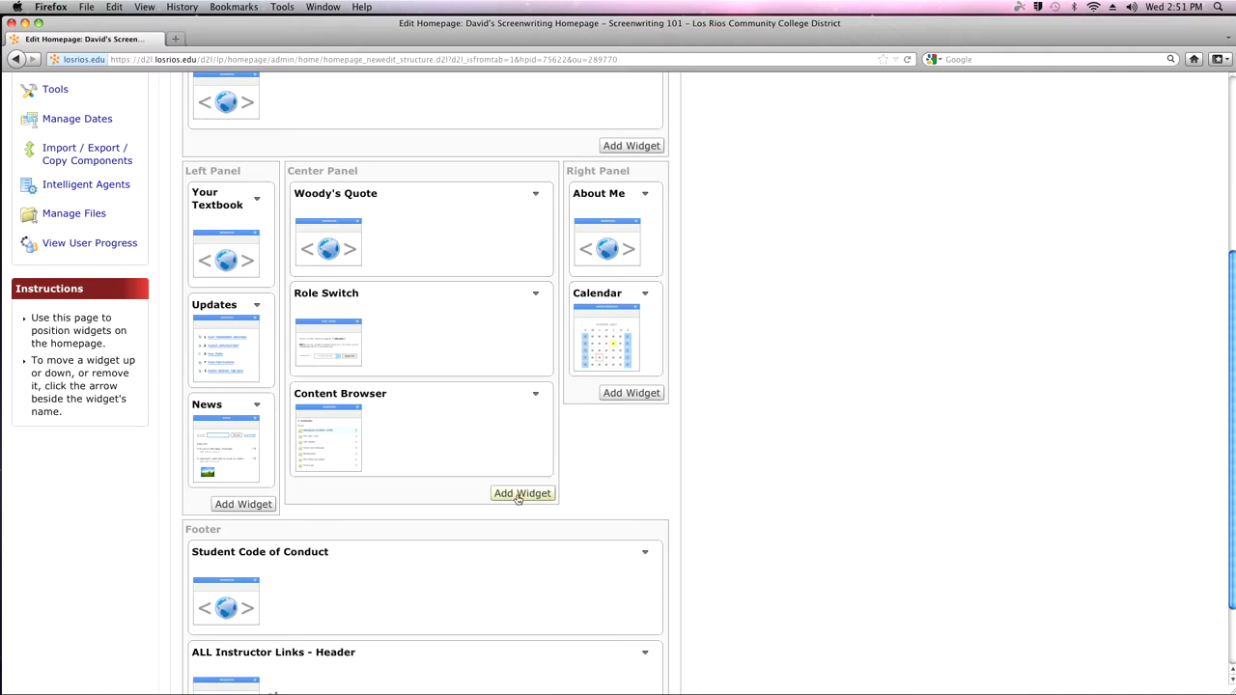
{"action": "left_click", "coordinate": [520, 495]}
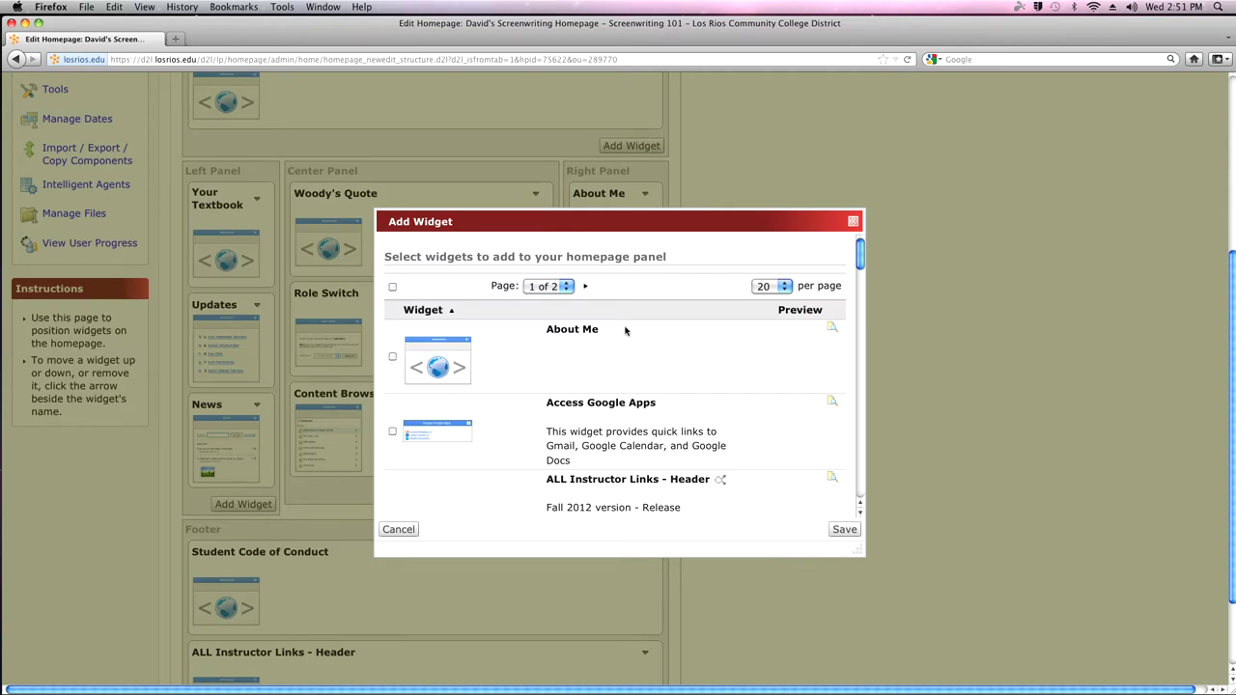
{"action": "scroll", "coordinate": [626, 330], "scroll_direction": "down", "scroll_amount": 5}
{"action": "scroll", "coordinate": [626, 330], "scroll_direction": "down", "scroll_amount": 5}
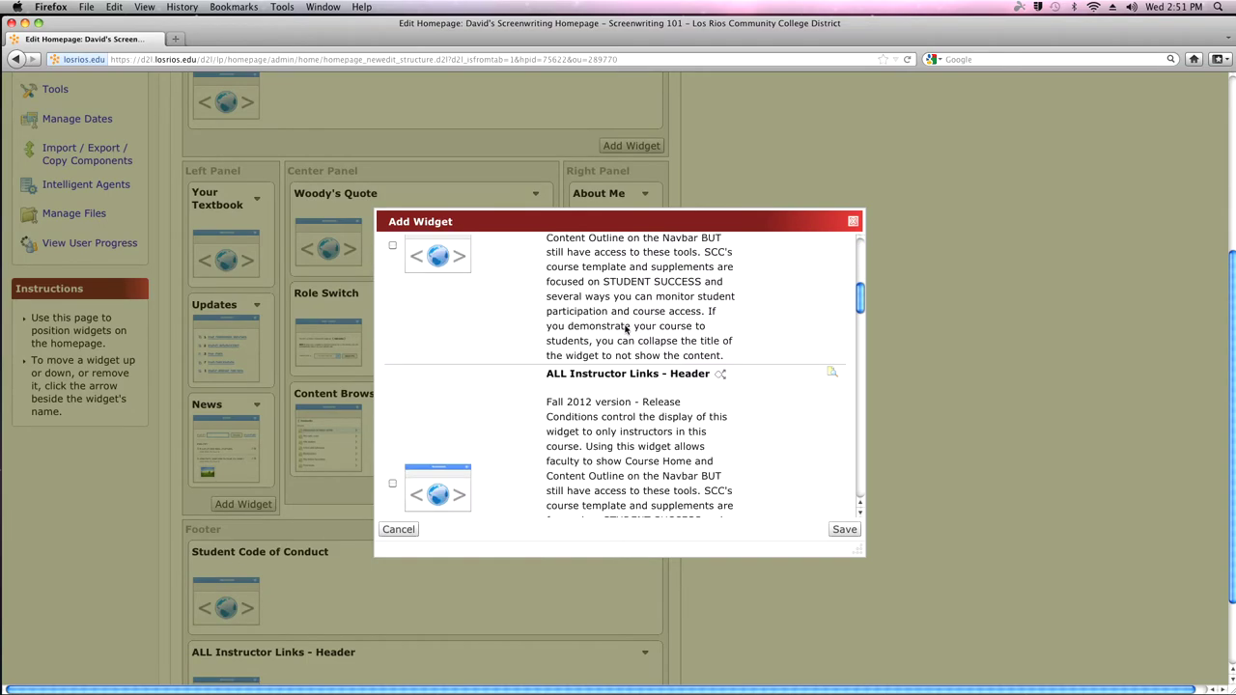
{"action": "scroll", "coordinate": [626, 331], "scroll_direction": "down", "scroll_amount": 6}
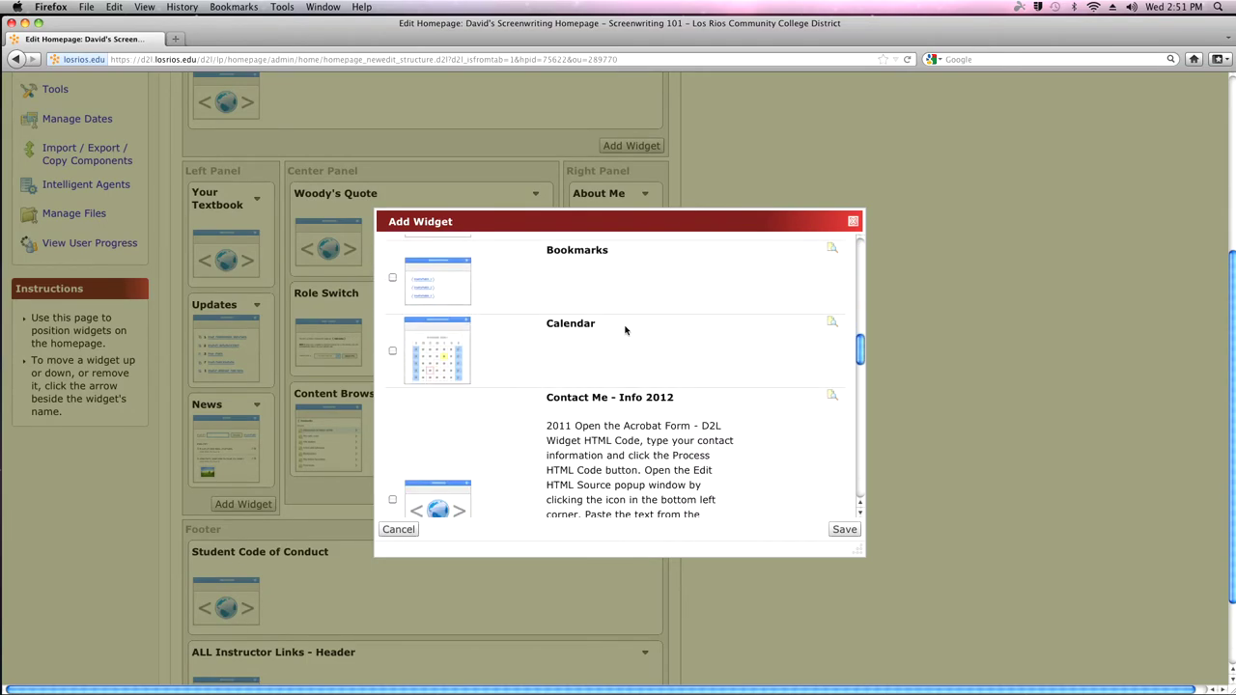
{"action": "scroll", "coordinate": [626, 331], "scroll_direction": "down", "scroll_amount": 6}
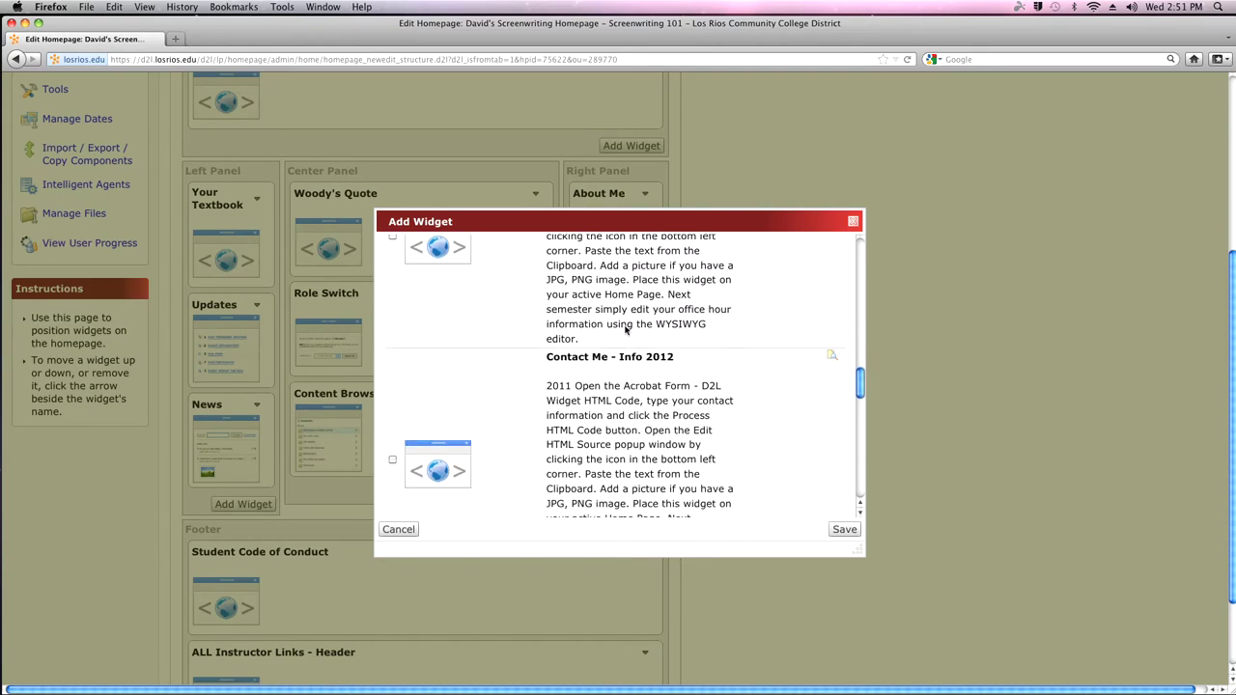
{"action": "scroll", "coordinate": [626, 330], "scroll_direction": "down", "scroll_amount": 1}
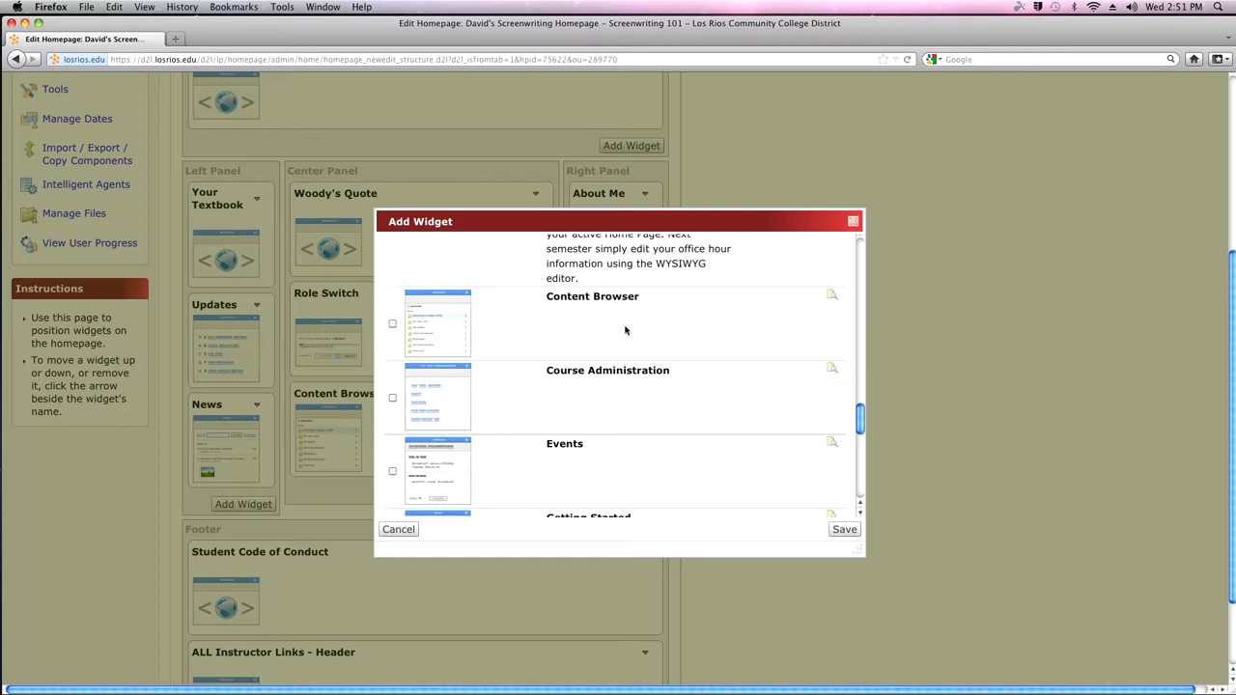
{"action": "scroll", "coordinate": [626, 331], "scroll_direction": "up", "scroll_amount": 15}
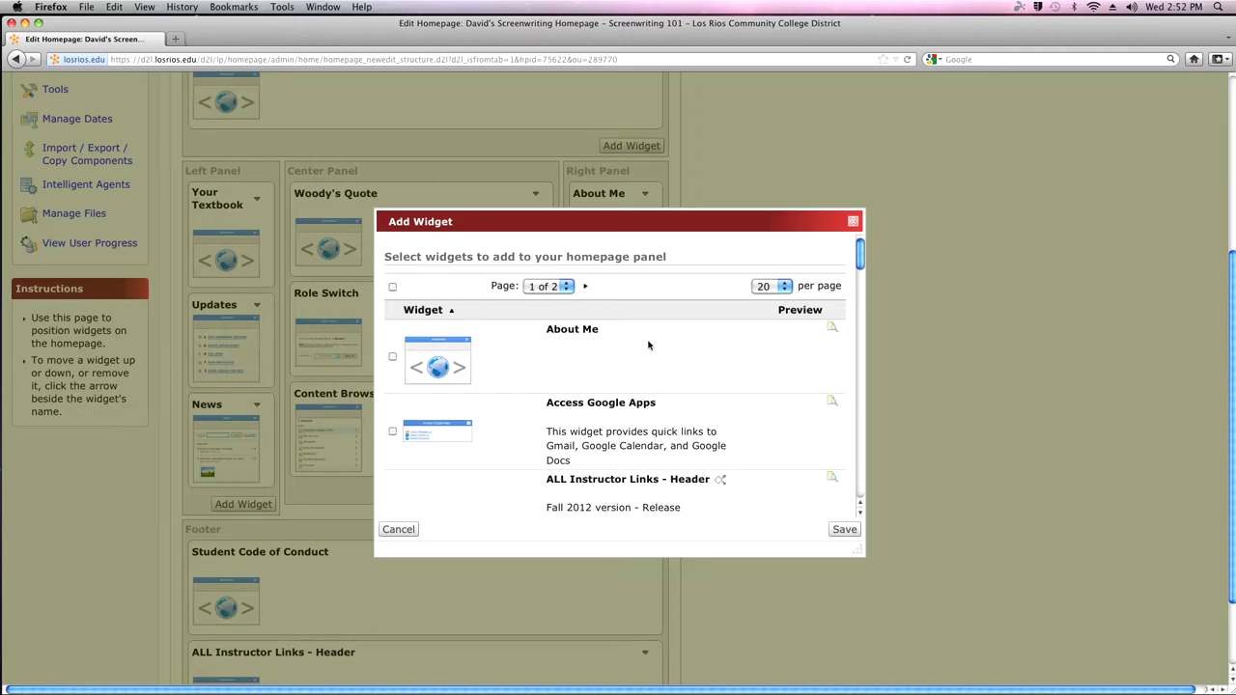
{"action": "scroll", "coordinate": [648, 345], "scroll_direction": "down", "scroll_amount": 3}
{"action": "scroll", "coordinate": [649, 345], "scroll_direction": "down", "scroll_amount": 10}
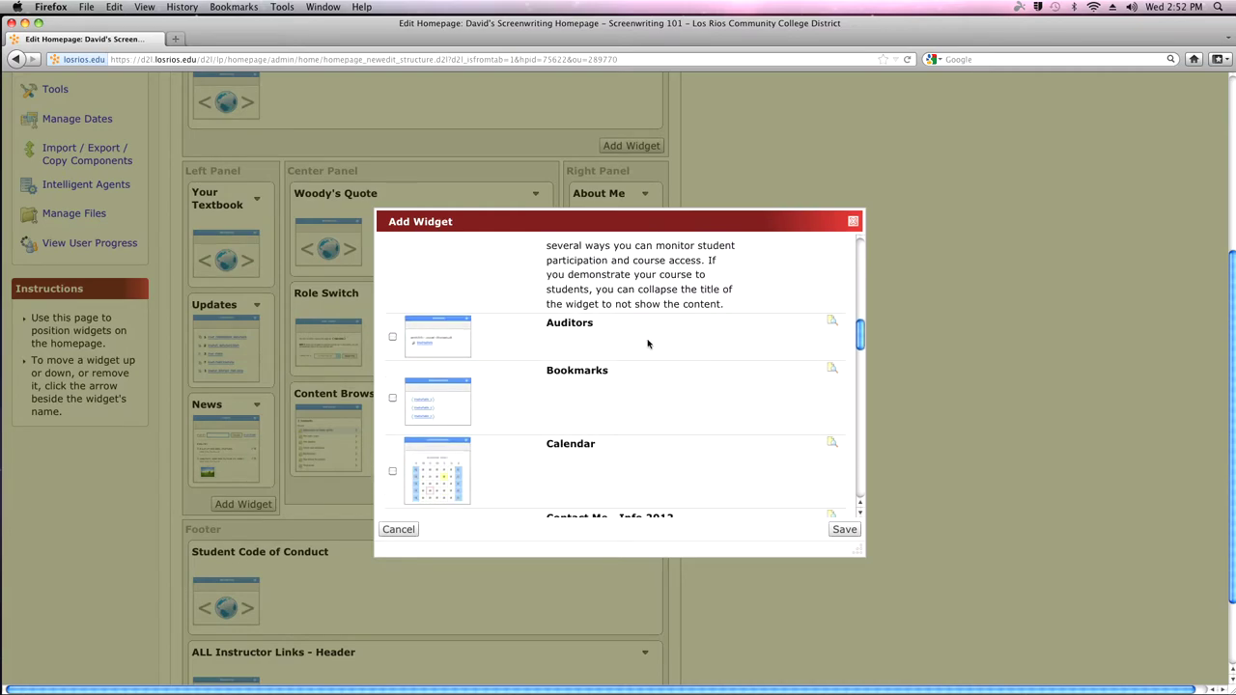
{"action": "scroll", "coordinate": [648, 345], "scroll_direction": "down", "scroll_amount": 10}
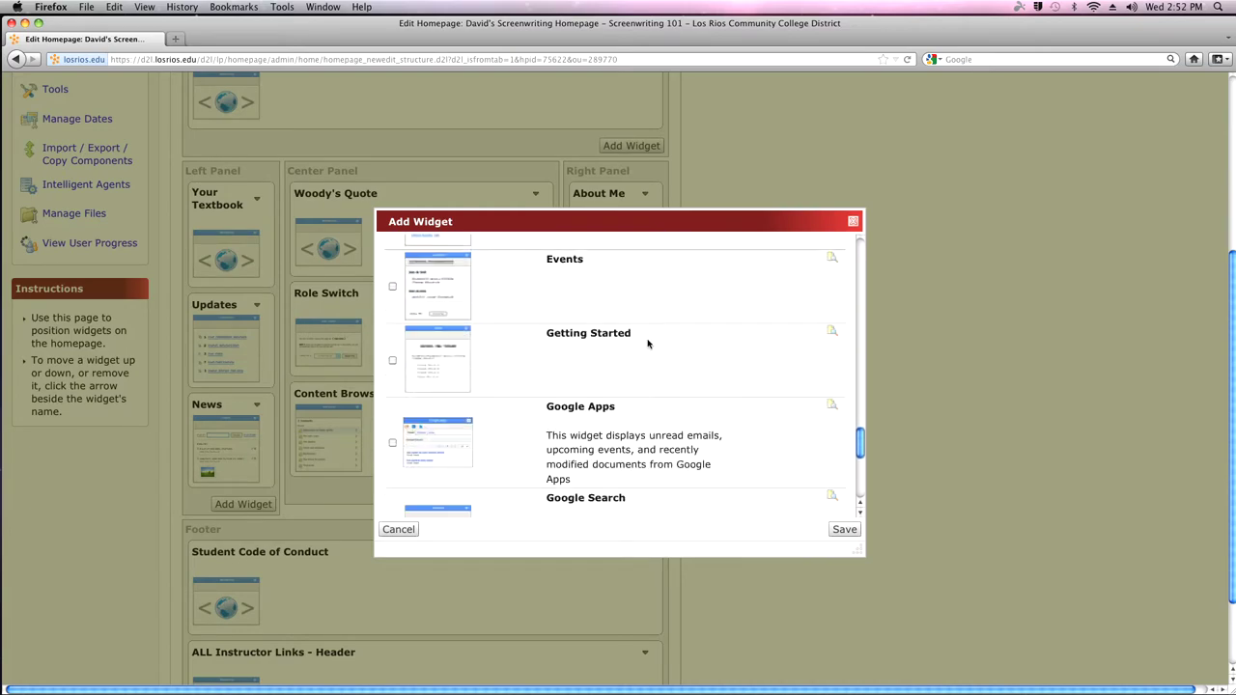
{"action": "scroll", "coordinate": [648, 345], "scroll_direction": "down", "scroll_amount": 4}
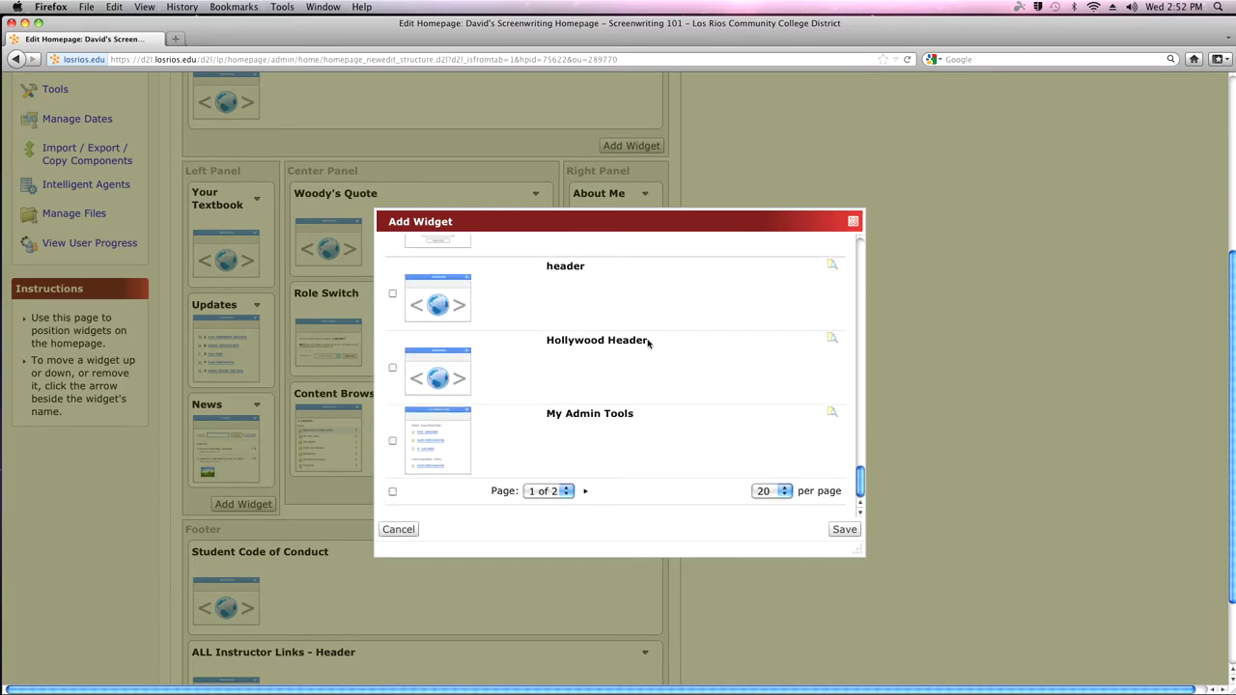
Tick Student Code of Conduct on page 2 of the widget list and save it to the Center Panel.
{"action": "left_click", "coordinate": [584, 493]}
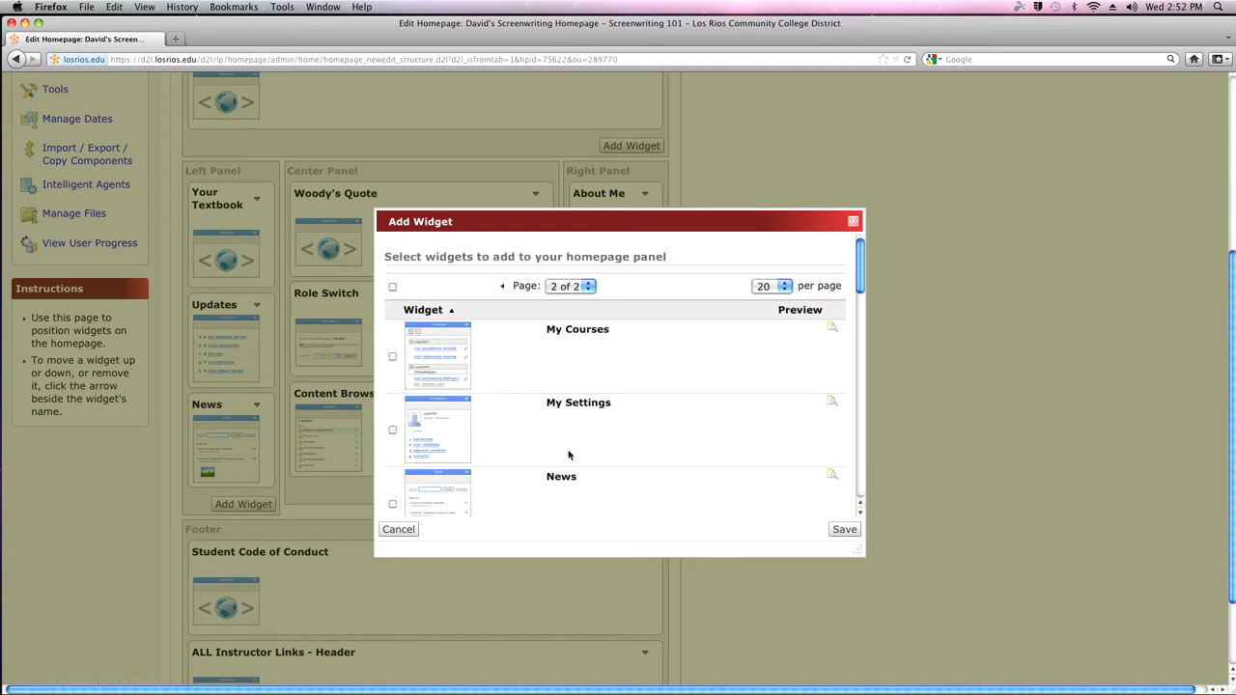
{"action": "scroll", "coordinate": [570, 449], "scroll_direction": "down", "scroll_amount": 2}
{"action": "scroll", "coordinate": [569, 447], "scroll_direction": "down", "scroll_amount": 3}
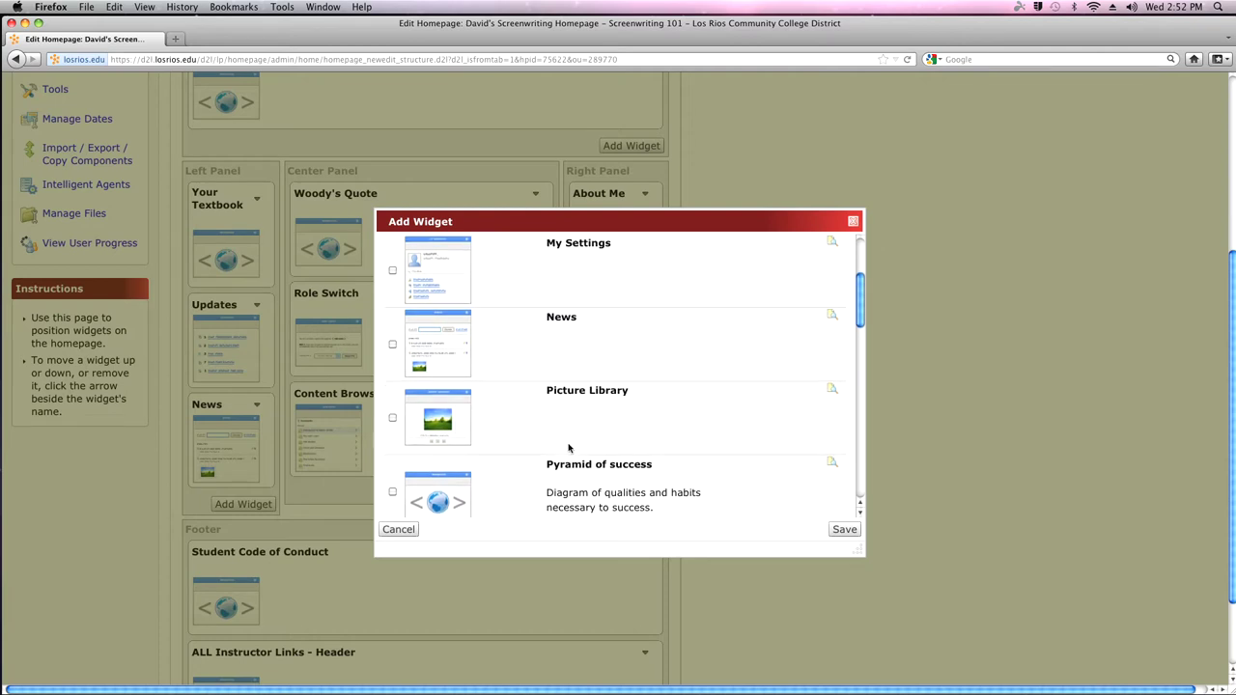
{"action": "scroll", "coordinate": [569, 448], "scroll_direction": "down", "scroll_amount": 3}
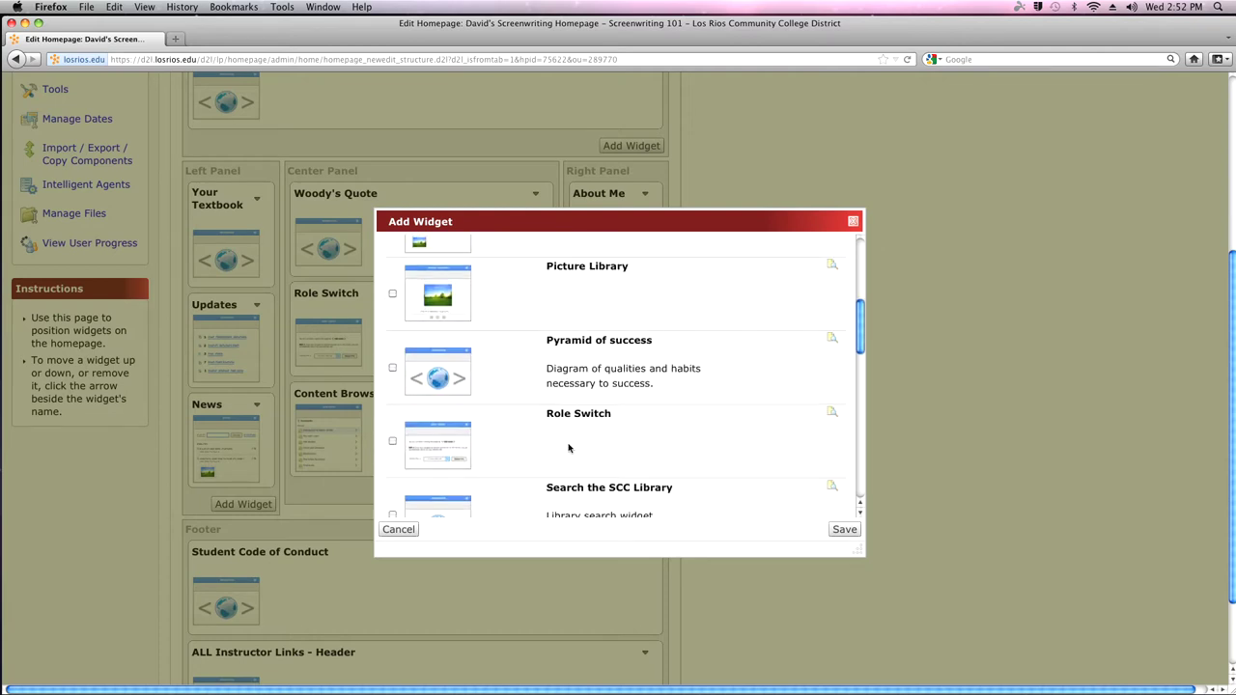
{"action": "scroll", "coordinate": [569, 447], "scroll_direction": "up", "scroll_amount": 1}
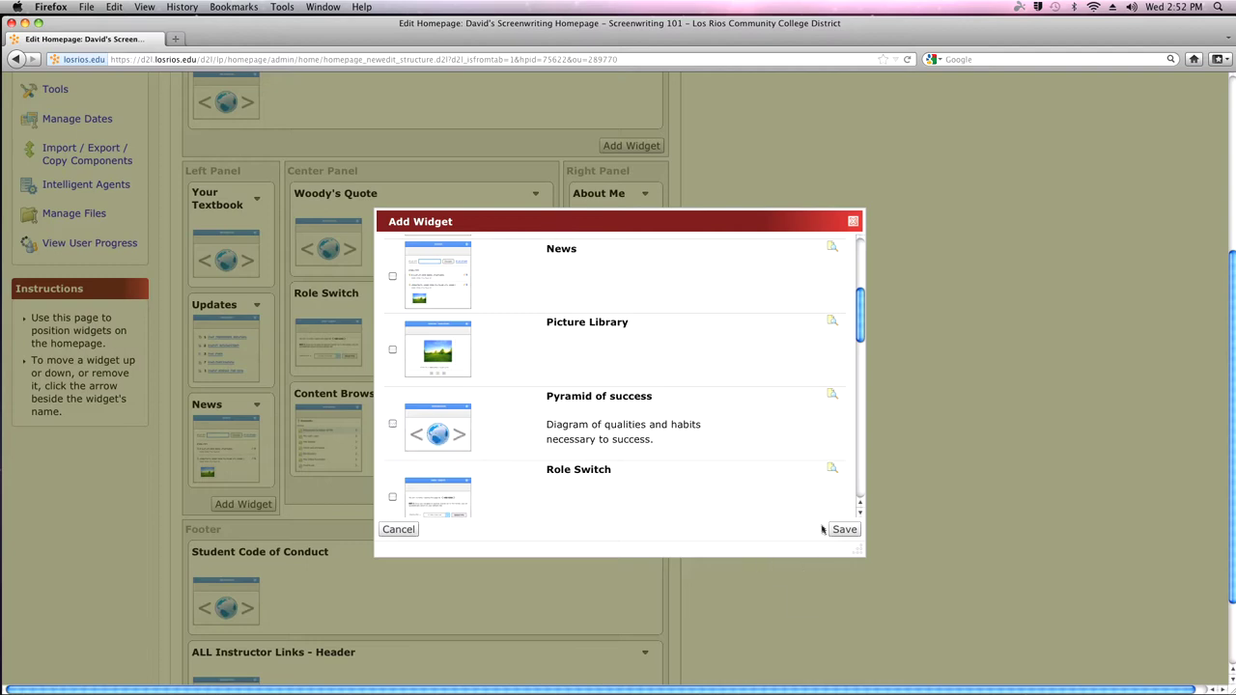
{"action": "scroll", "coordinate": [510, 420], "scroll_direction": "down", "scroll_amount": 5}
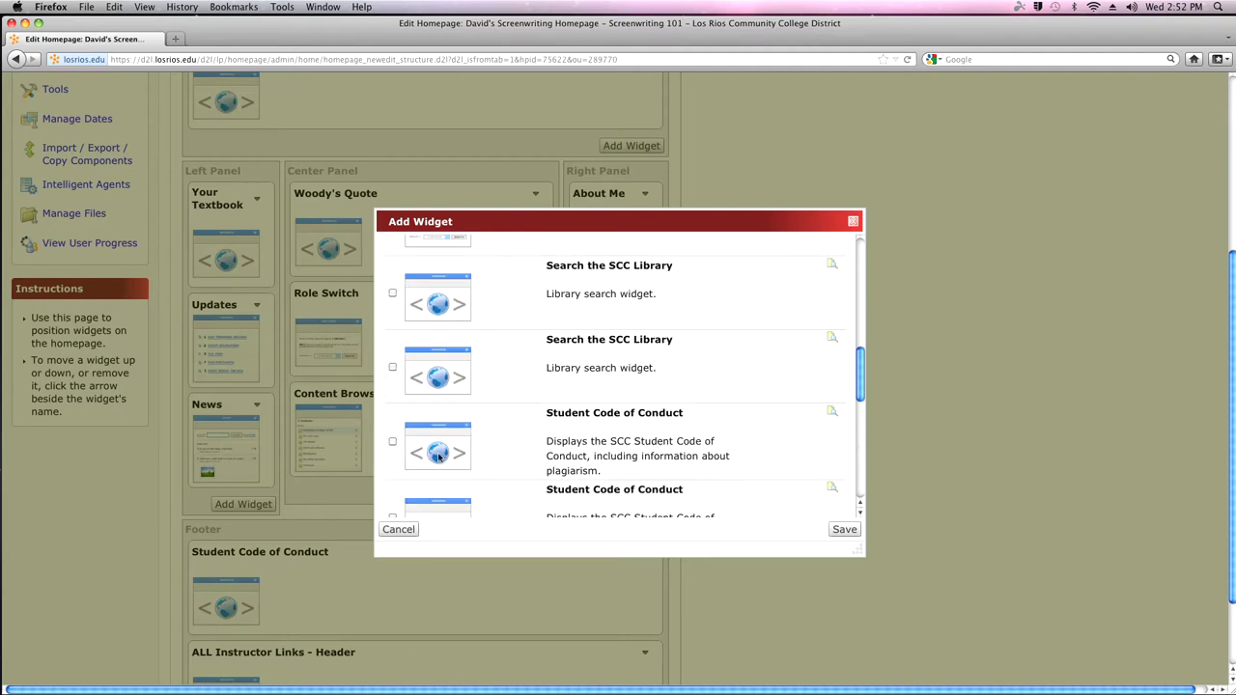
{"action": "left_click", "coordinate": [392, 442]}
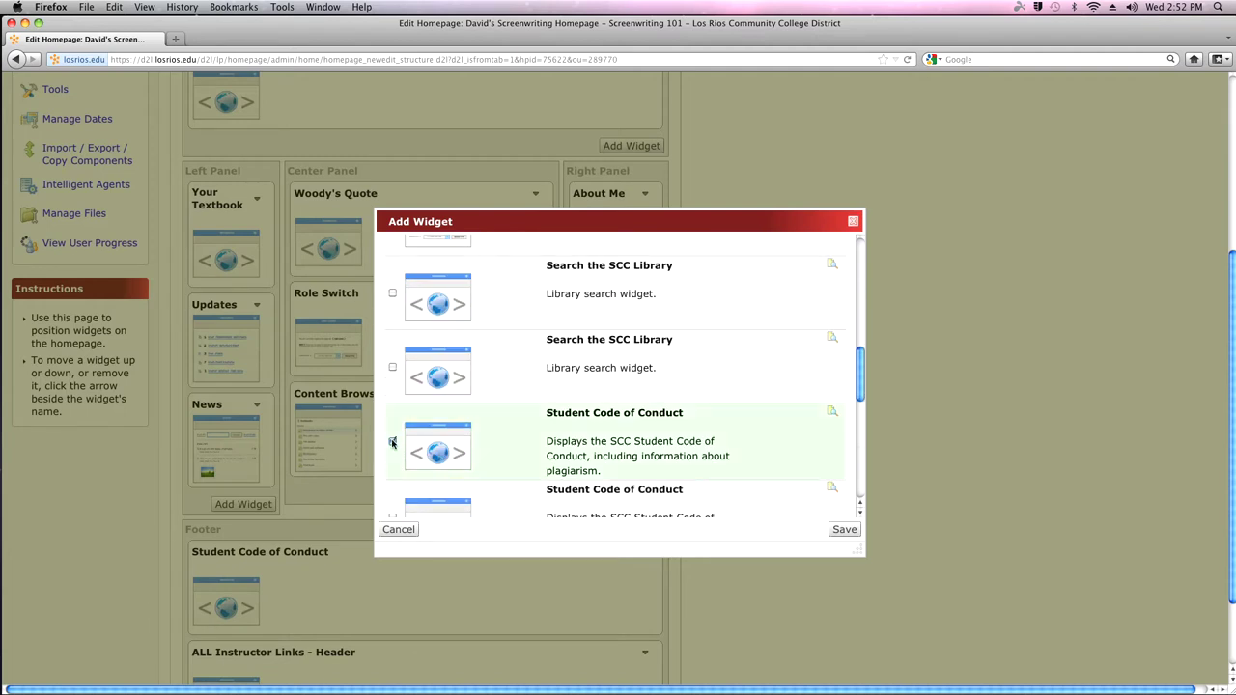
{"action": "left_click", "coordinate": [845, 531]}
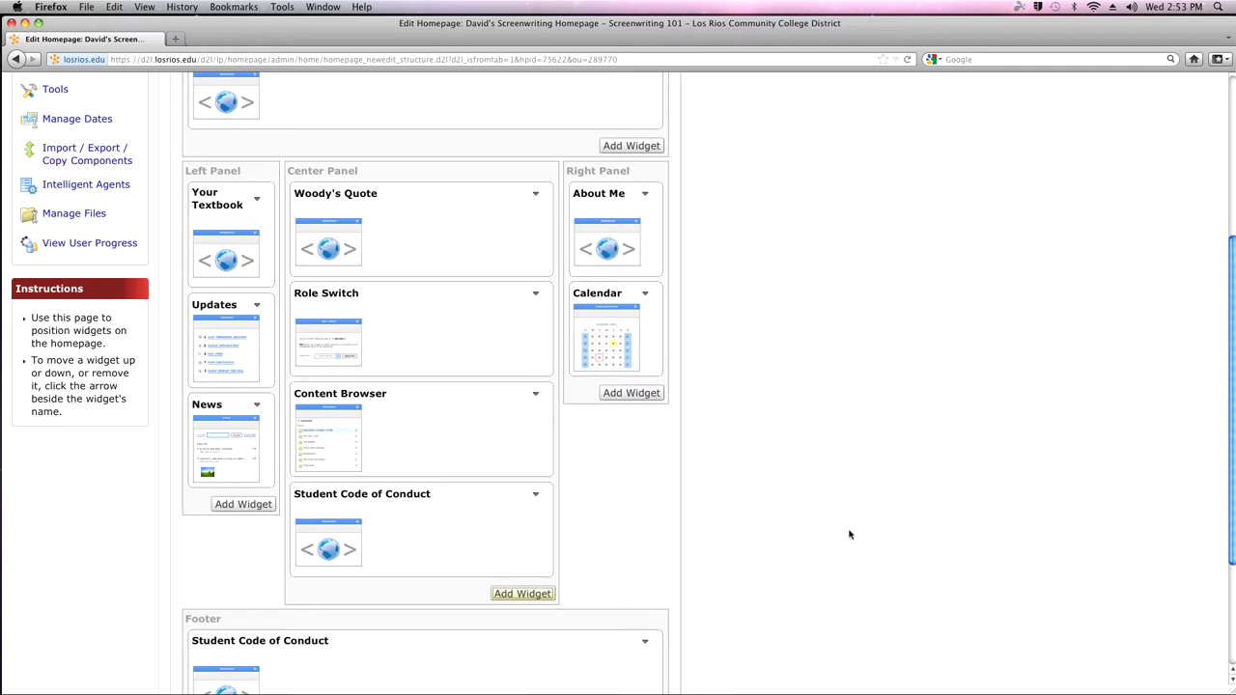
Move Student Code of Conduct up so it sits above Content Browser, below Role Switch.
{"action": "left_click", "coordinate": [536, 495]}
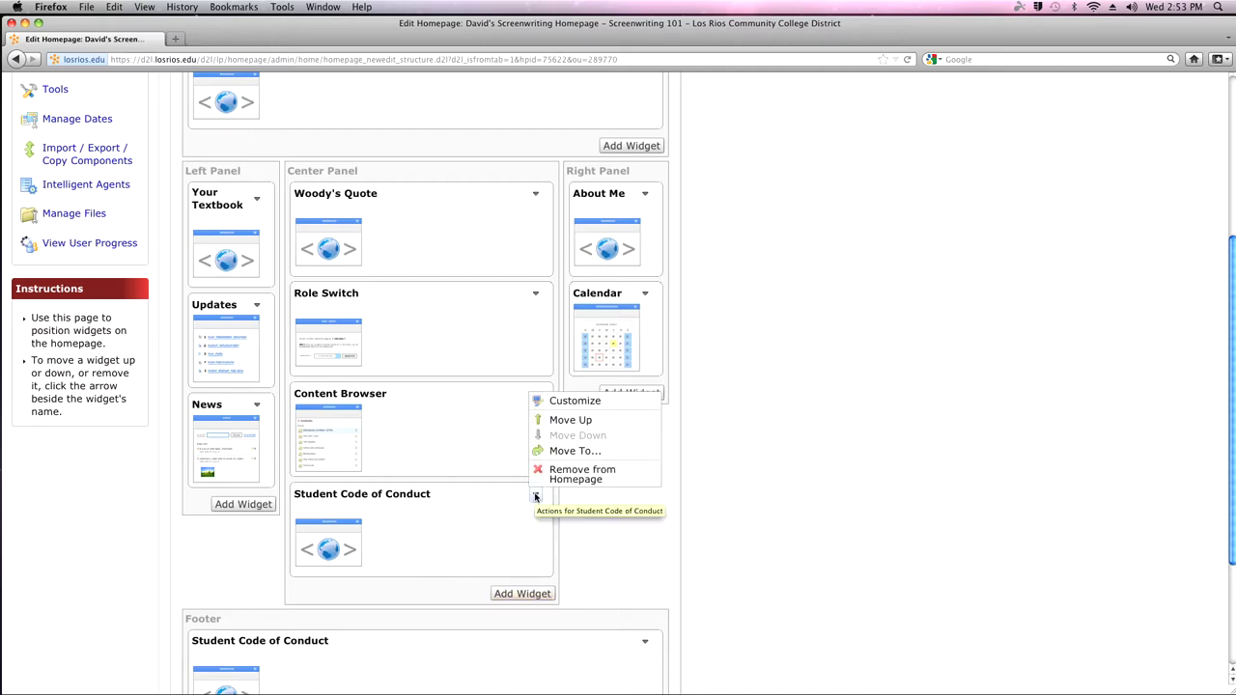
{"action": "left_click", "coordinate": [557, 421]}
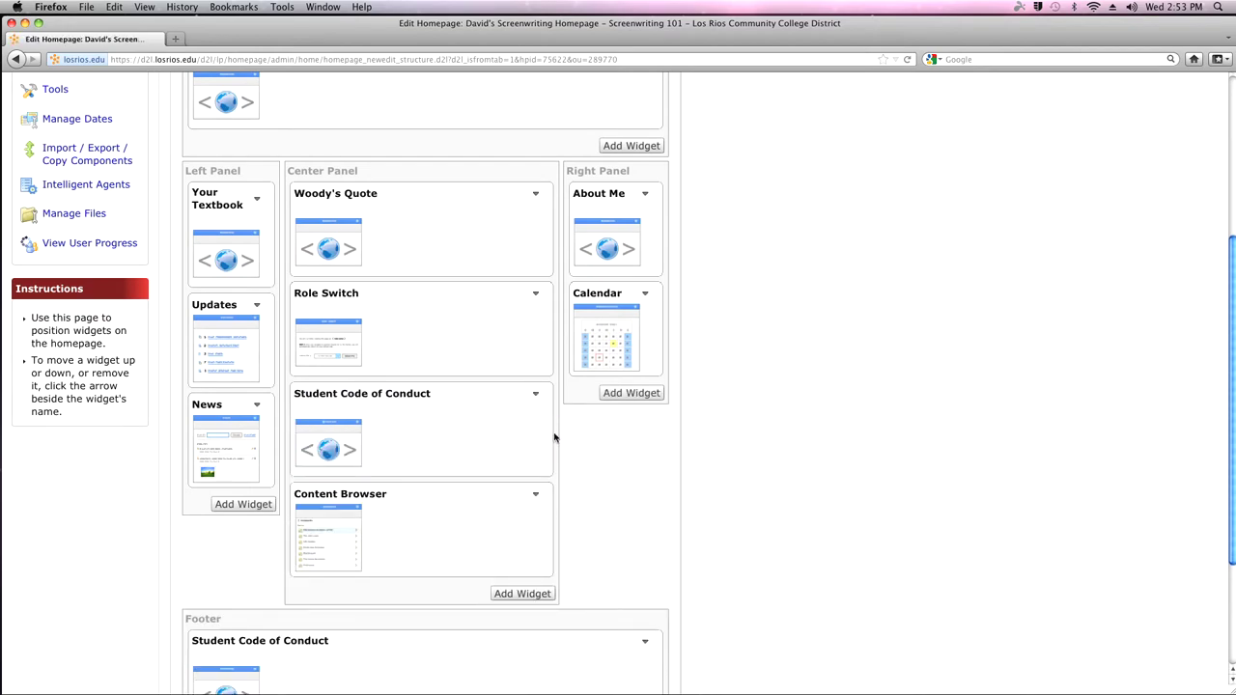
{"action": "scroll", "coordinate": [740, 520], "scroll_direction": "down", "scroll_amount": 4}
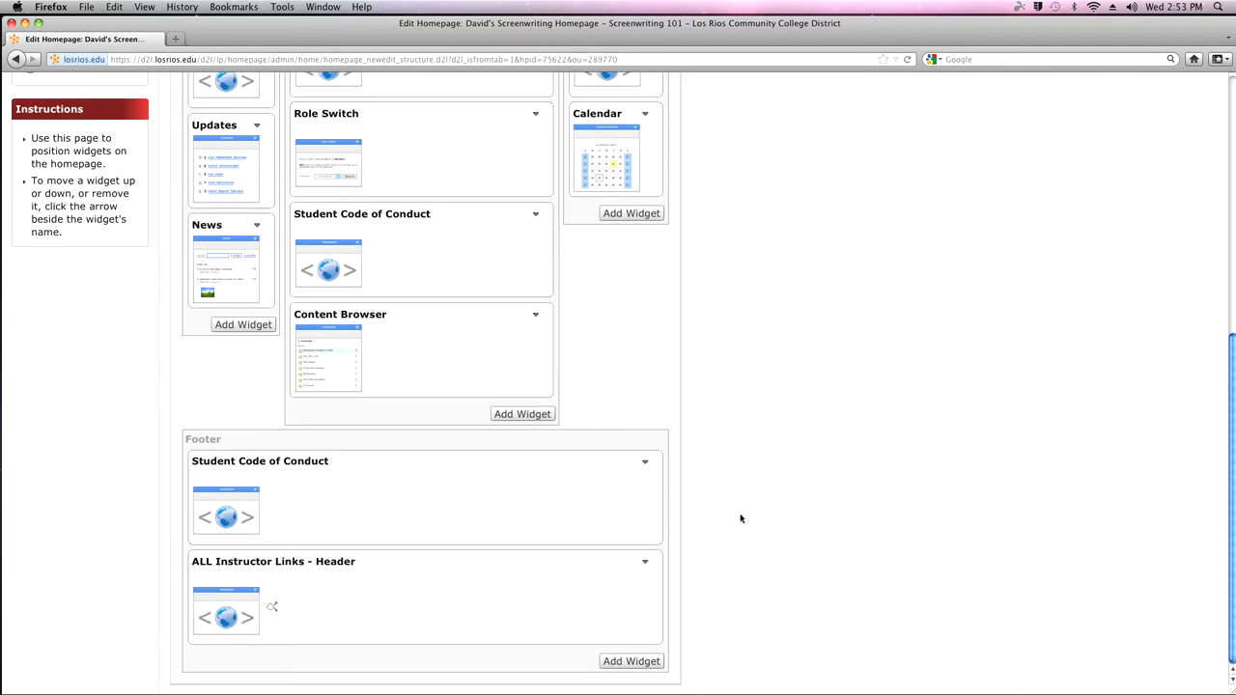
{"action": "scroll", "coordinate": [740, 517], "scroll_direction": "up", "scroll_amount": 8}
{"action": "scroll", "coordinate": [521, 413], "scroll_direction": "up", "scroll_amount": 2}
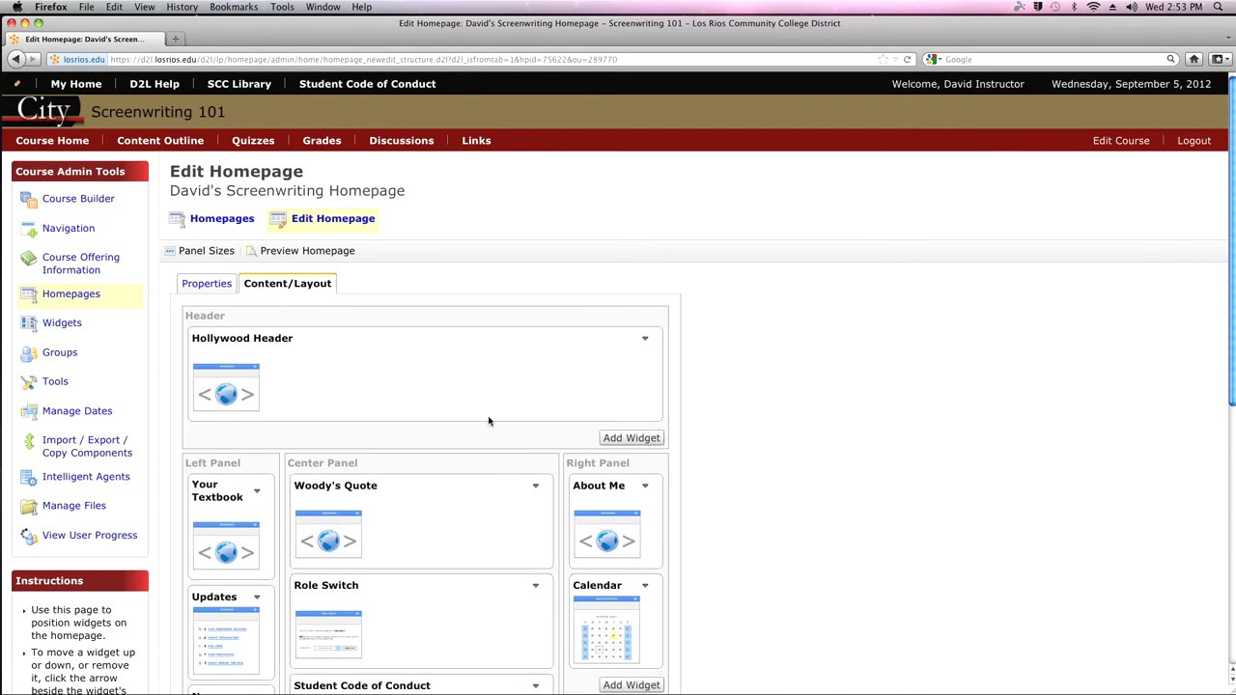
Open Course Home and scroll through the live Screenwriting 101 homepage widgets.
{"action": "left_click", "coordinate": [54, 142]}
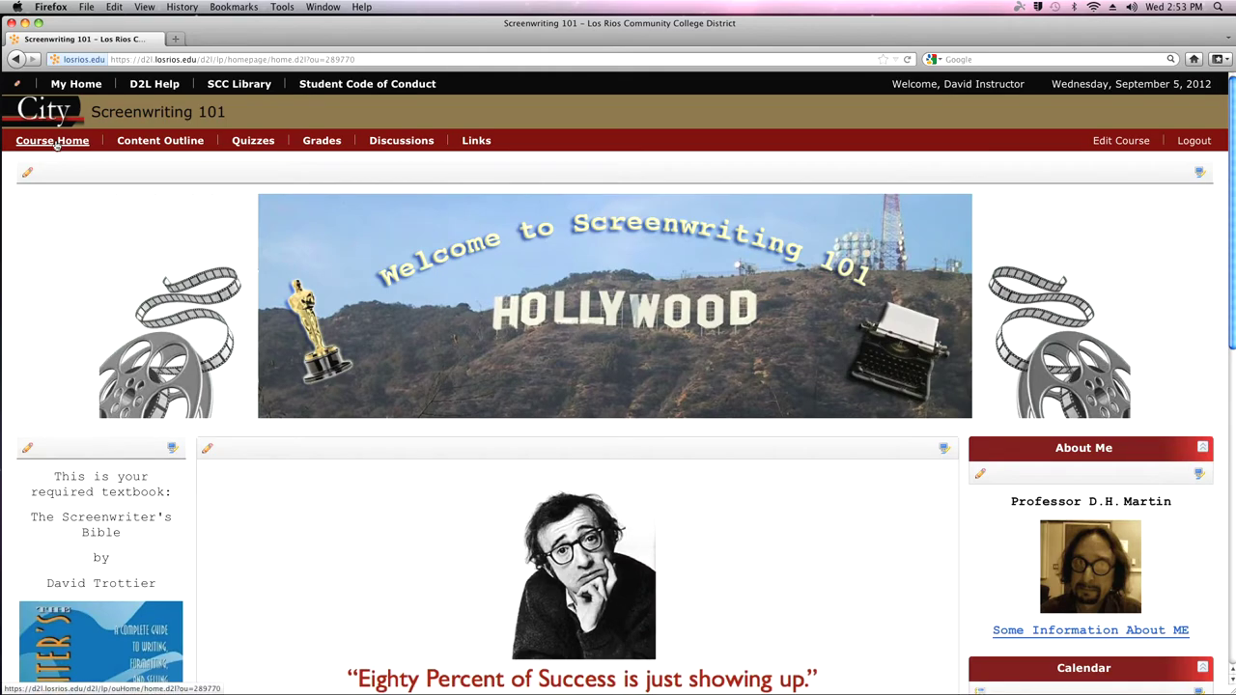
{"action": "scroll", "coordinate": [354, 307], "scroll_direction": "down", "scroll_amount": 10}
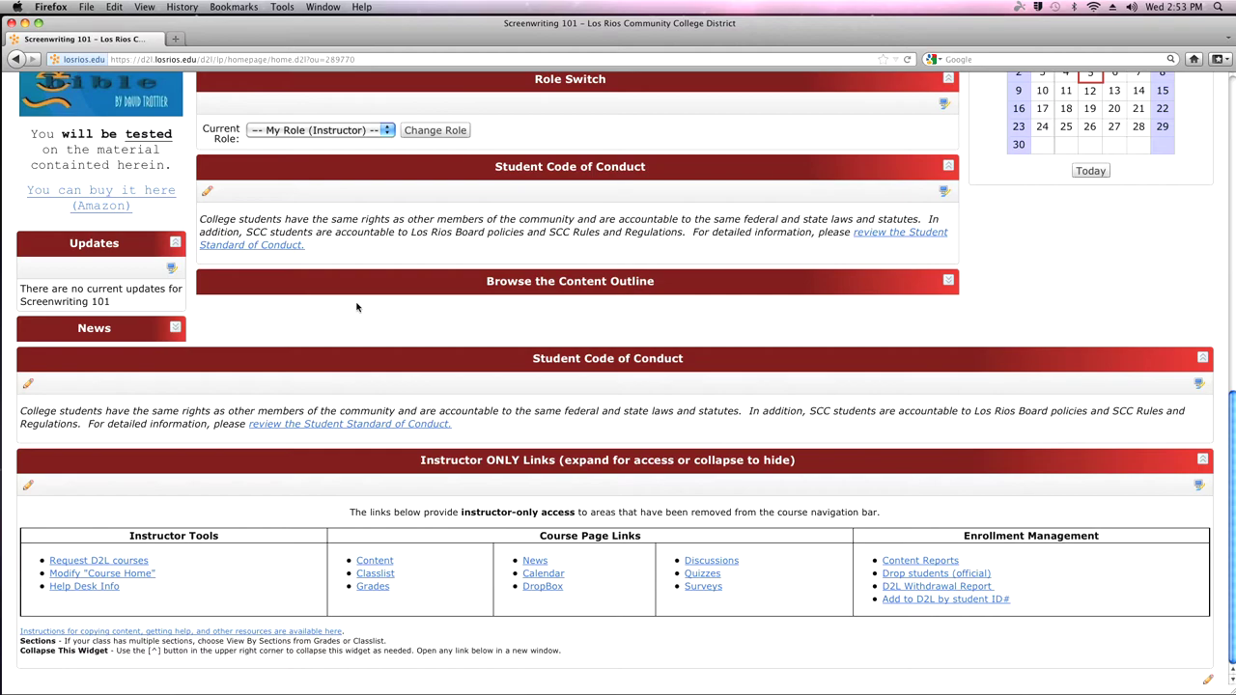
{"action": "scroll", "coordinate": [356, 307], "scroll_direction": "up", "scroll_amount": 10}
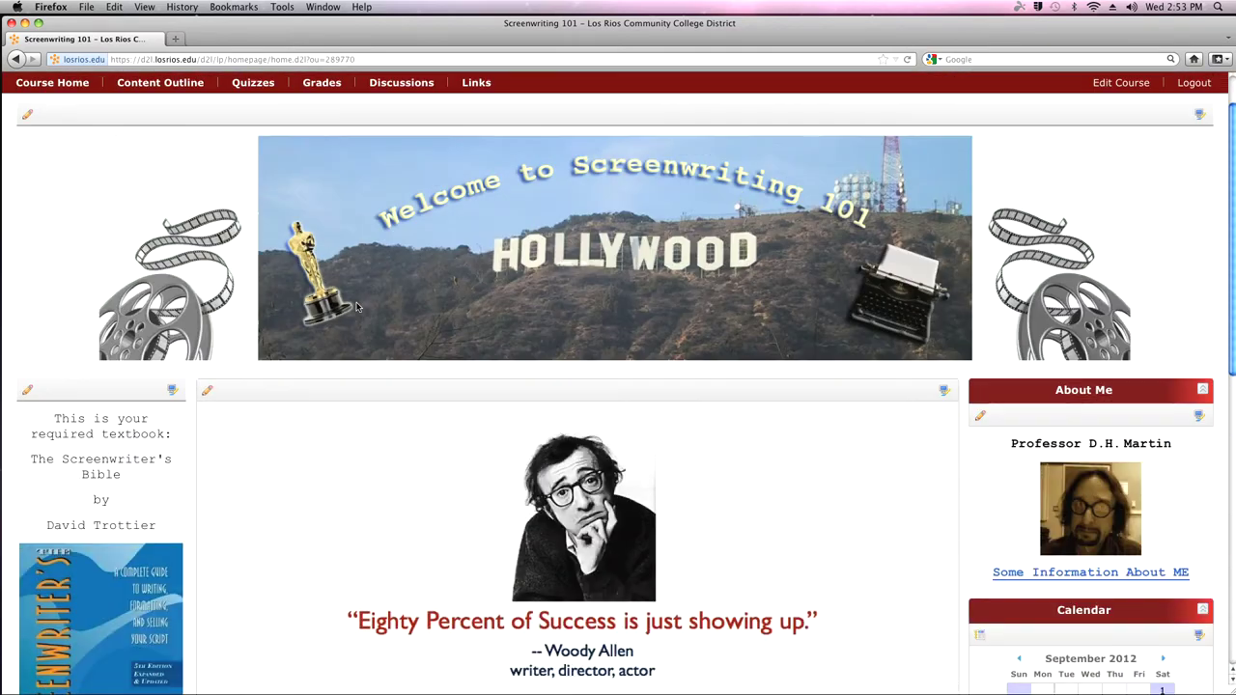
{"action": "scroll", "coordinate": [357, 307], "scroll_direction": "up", "scroll_amount": 2}
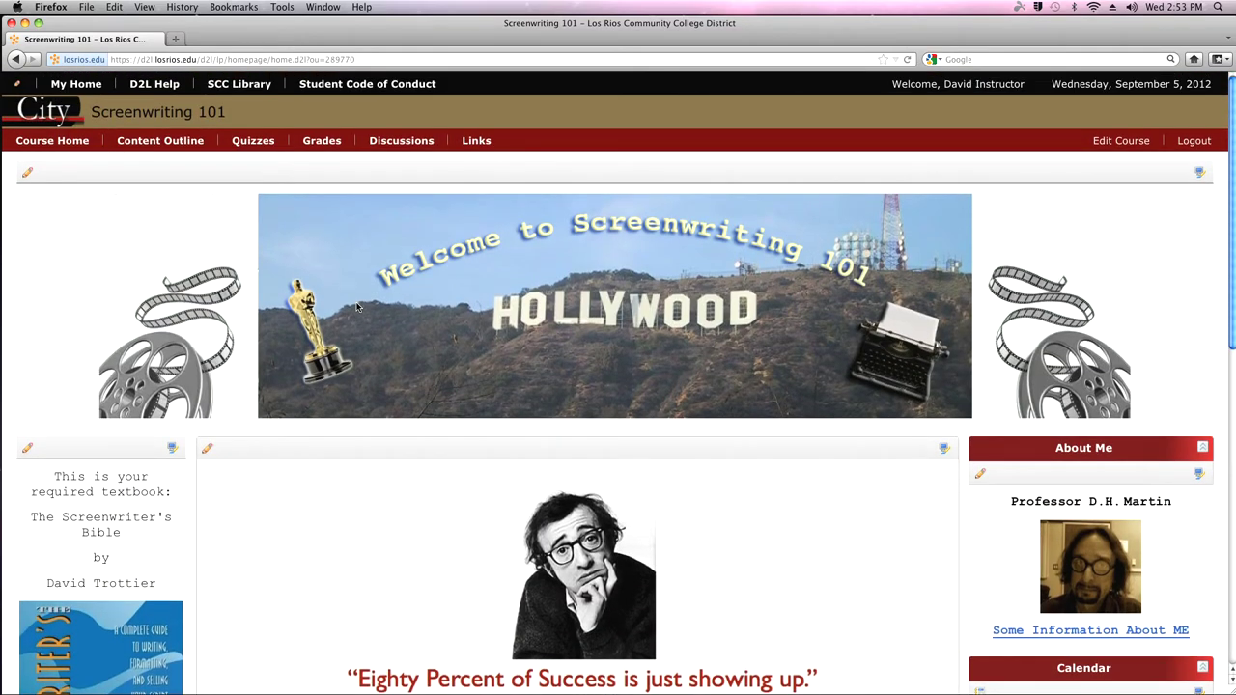